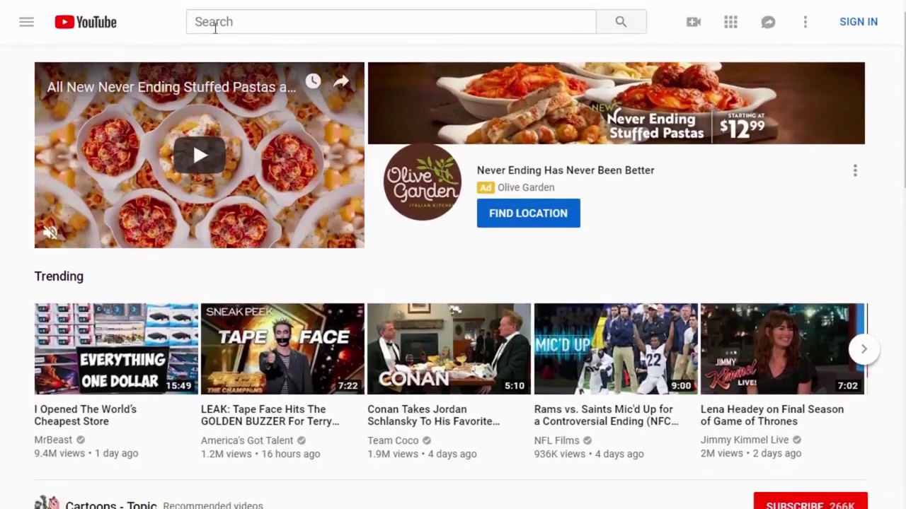
Step: Search YouTube for "instant pot"
click(214, 63)
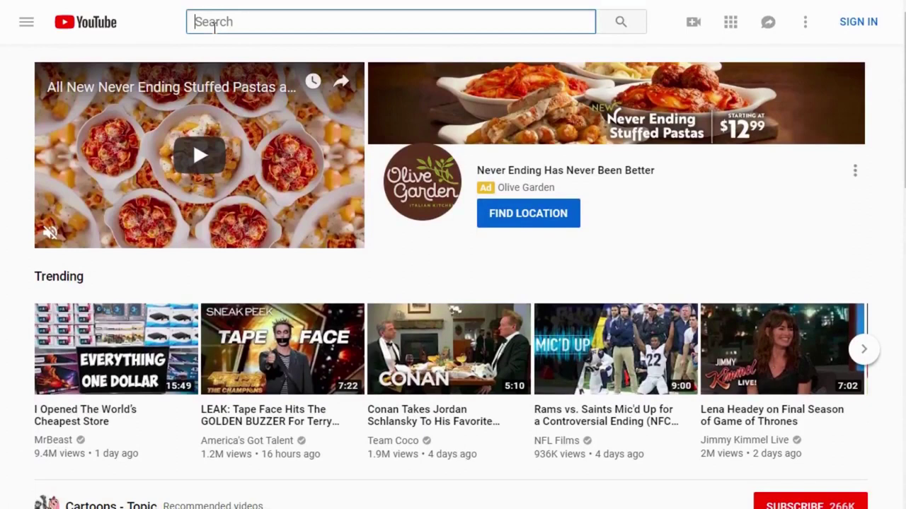
text(instant pot)
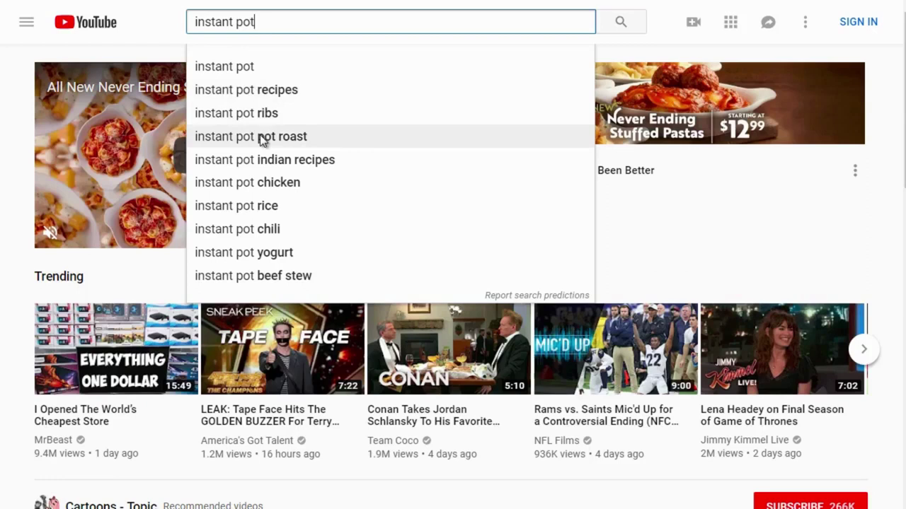
click(256, 66)
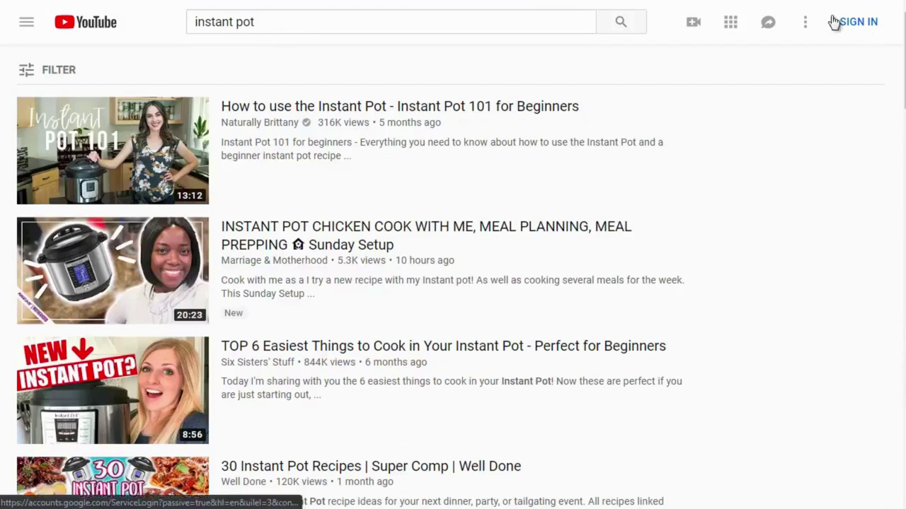
Step: Open the first three Instant Pot video results, each in its own new browser tab
mouse_move(376, 121)
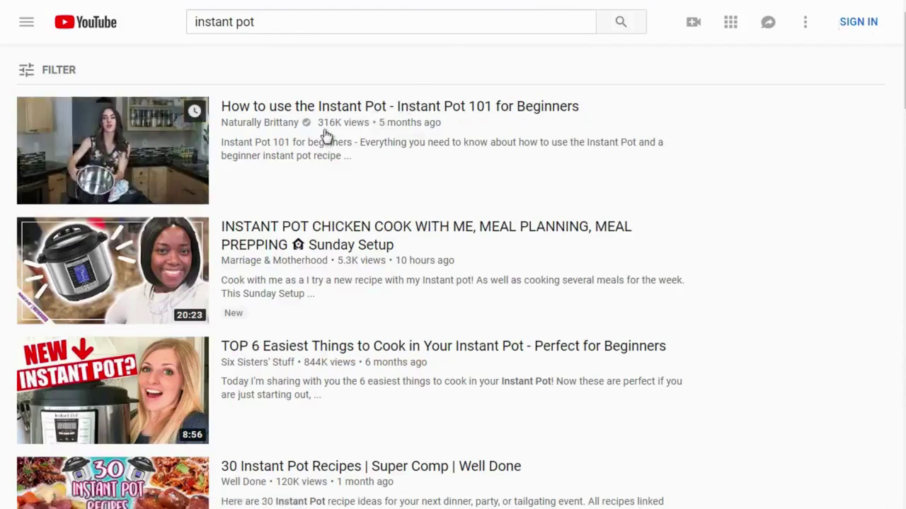
mouse_move(290, 233)
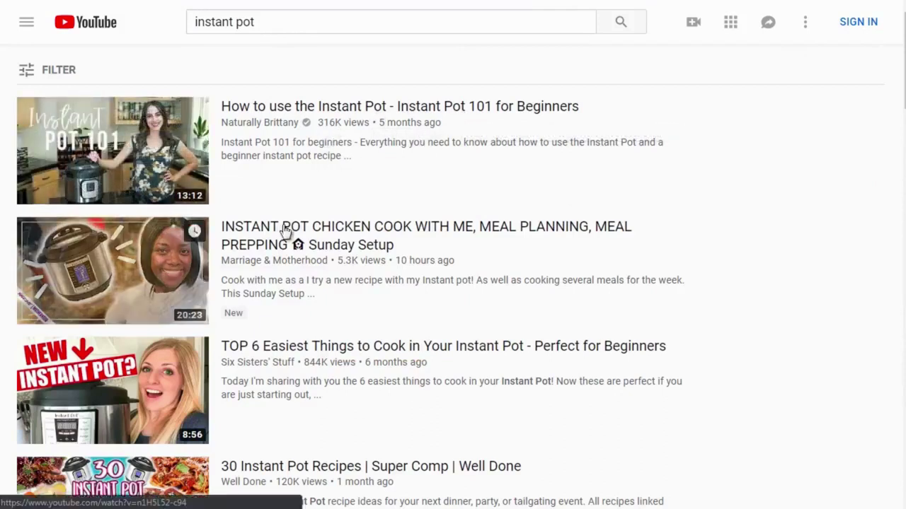
scroll(373, 244, down, 3)
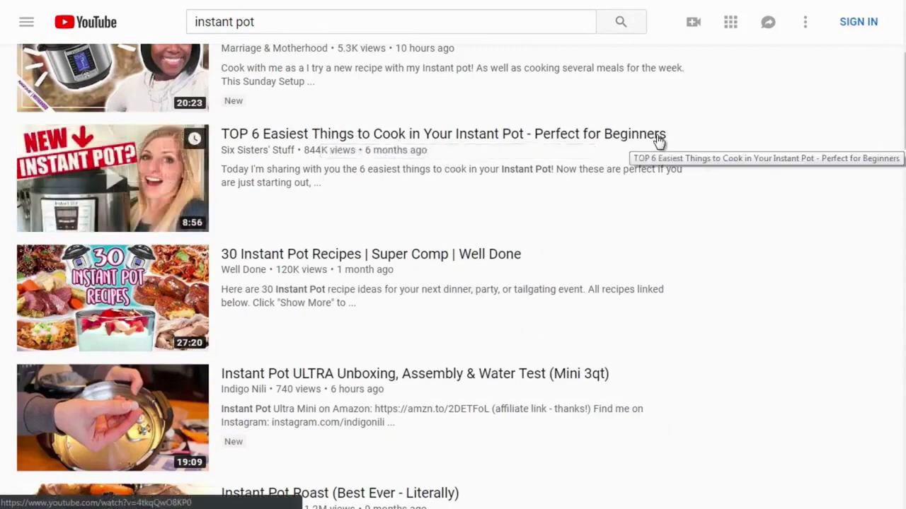
mouse_move(299, 262)
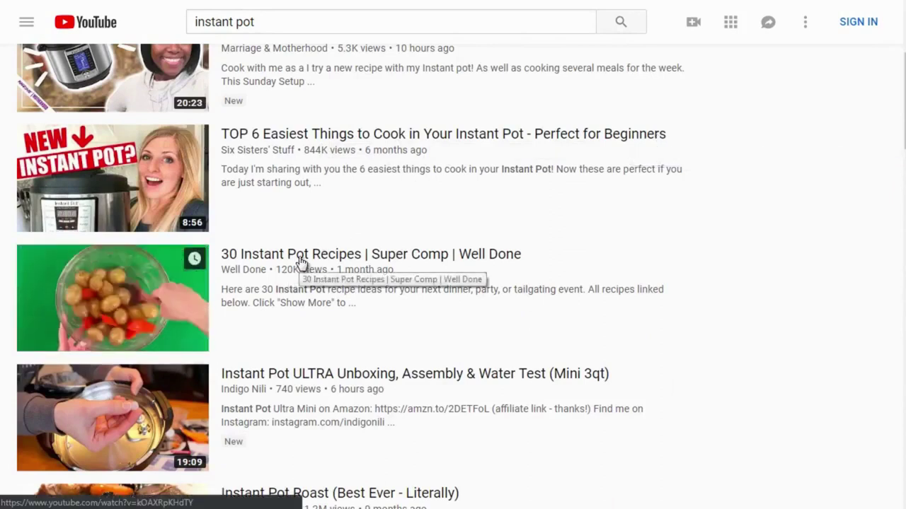
scroll(299, 263, up, 3)
scroll(298, 262, down, 1)
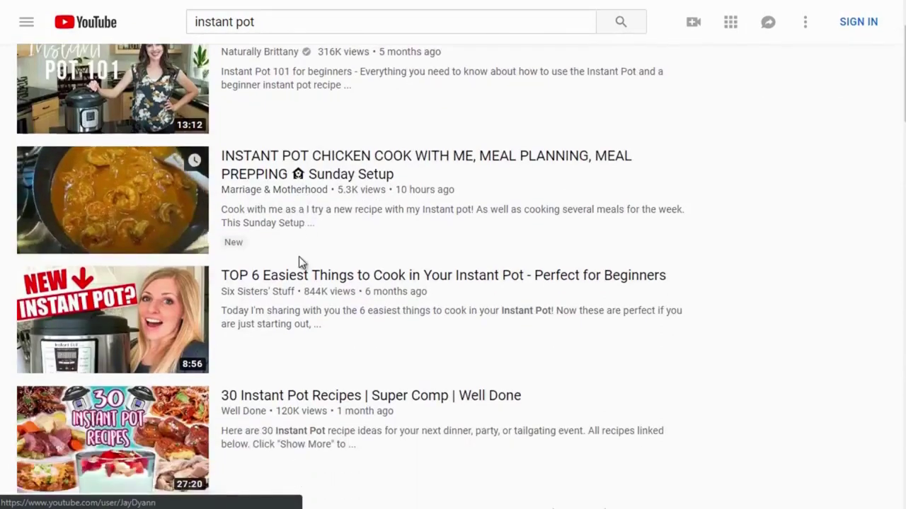
scroll(298, 259, up, 1)
right_click(276, 113)
click(298, 120)
right_click(283, 232)
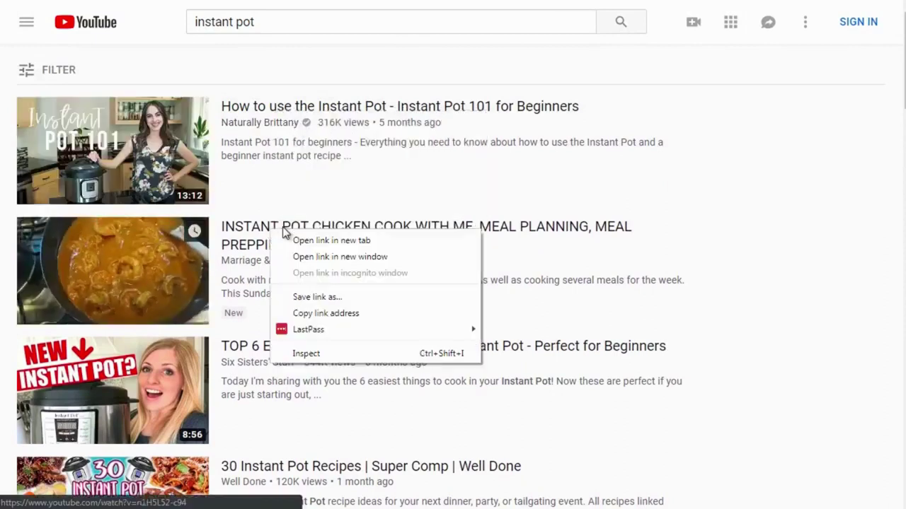
click(304, 241)
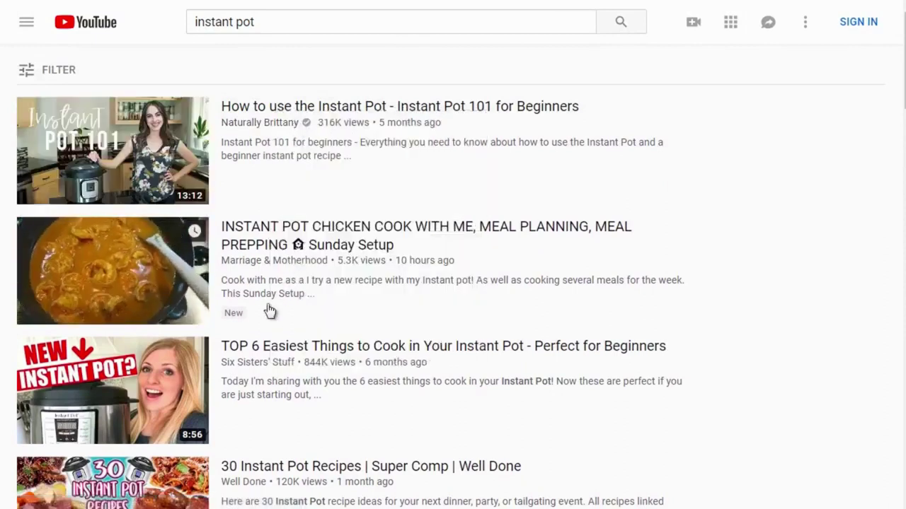
right_click(276, 345)
click(313, 351)
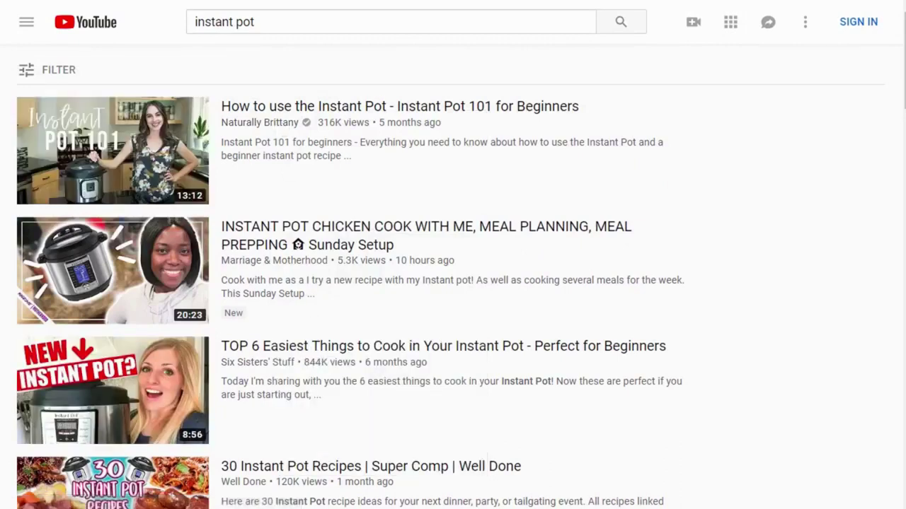
Step: Switch to the opened "How to use the Instant Pot - Instant Pot 101 for Beginners" video, mute it and pause playback
click(234, 0)
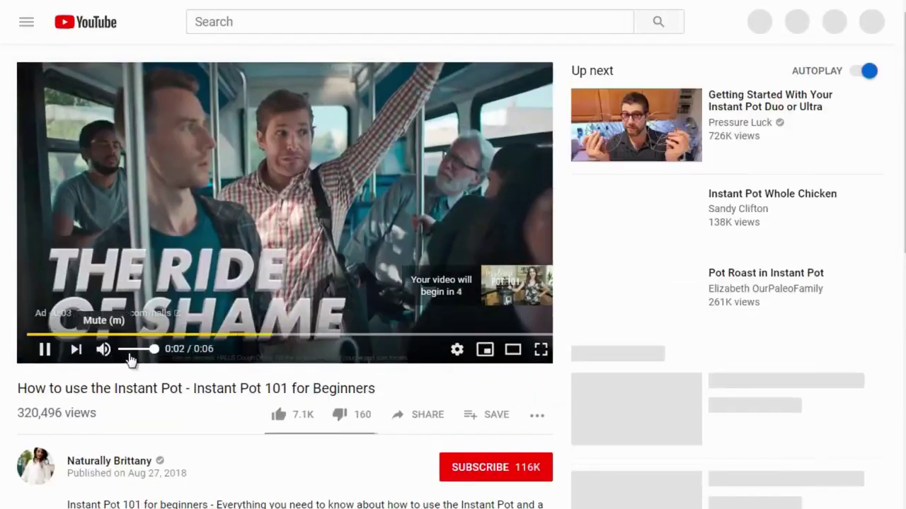
click(103, 348)
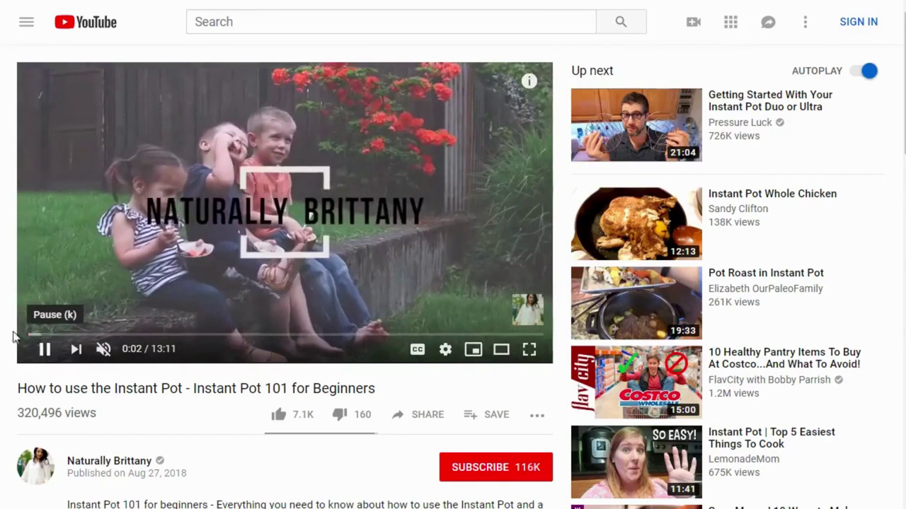
scroll(8, 332, down, 1)
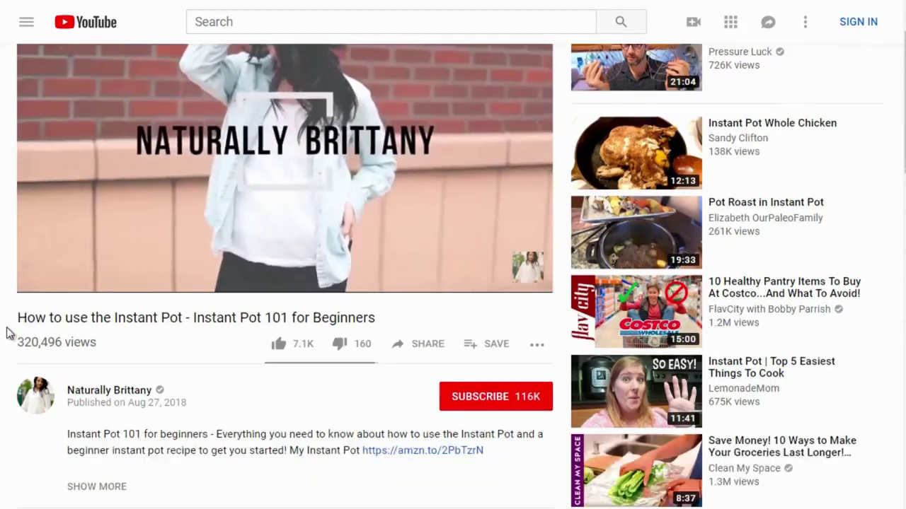
click(40, 279)
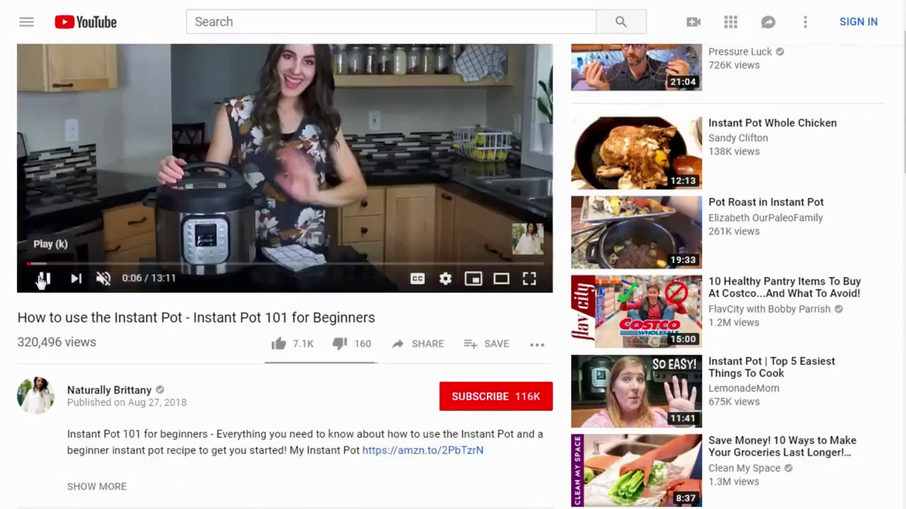
click(41, 280)
click(40, 280)
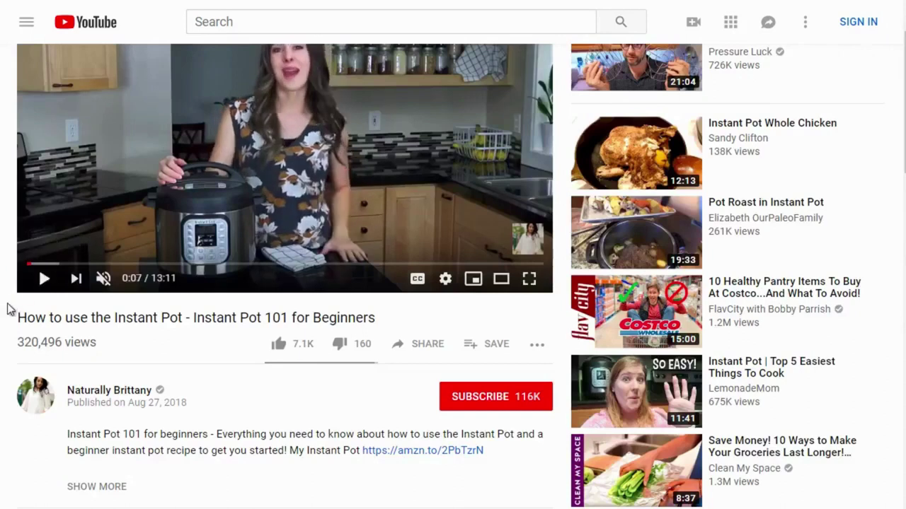
Step: Copy the video's title into the blank text document and start a new line below it
scroll(7, 309, down, 1)
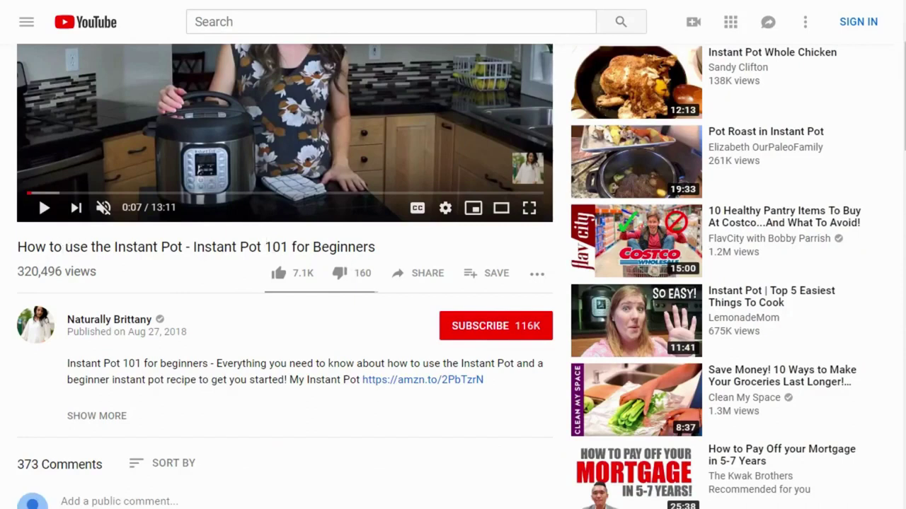
scroll(4, 266, up, 2)
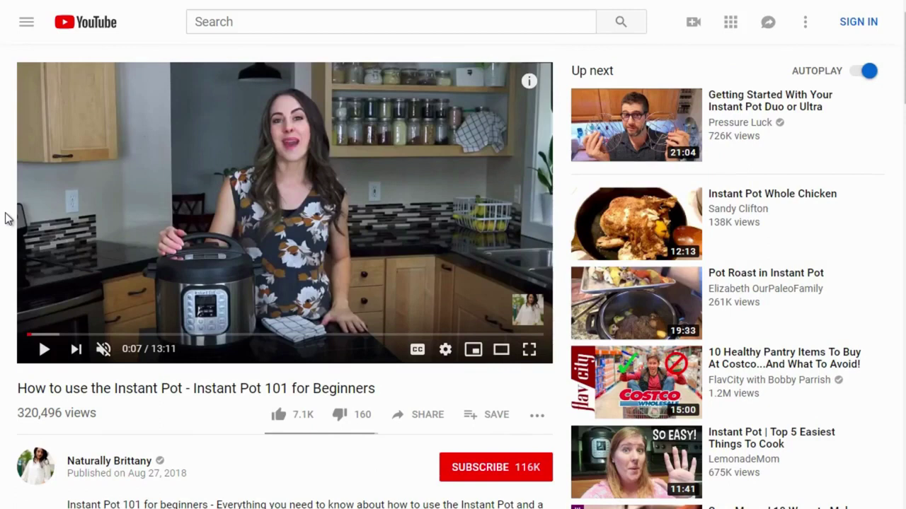
scroll(6, 219, down, 1)
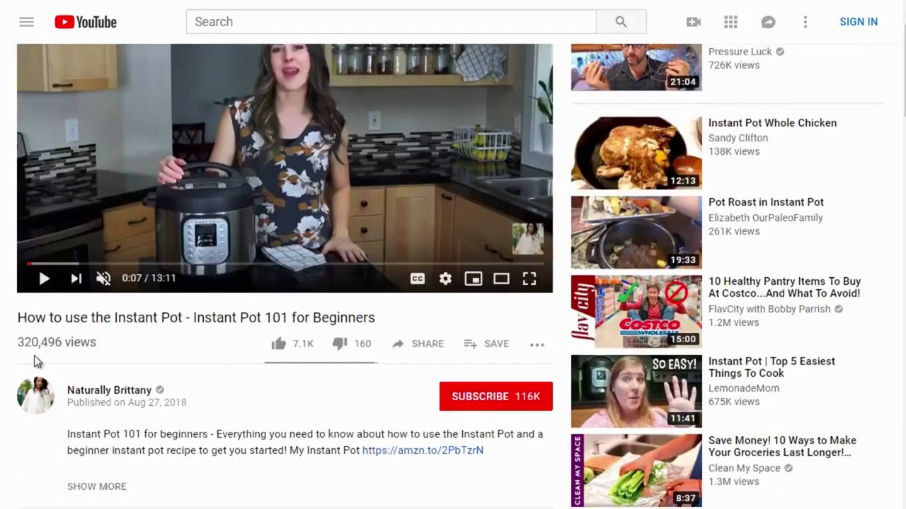
drag(18, 318, 379, 324)
key(ctrl+c)
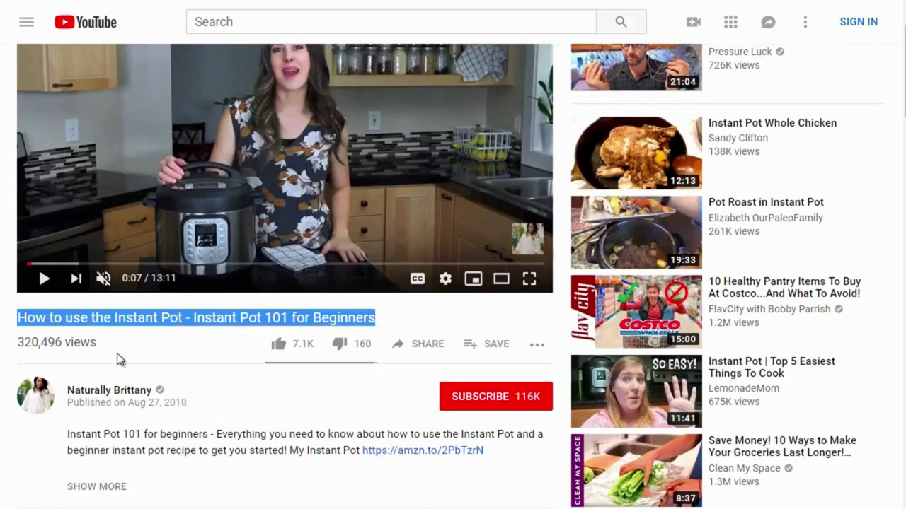
key(super)
click(2, 71)
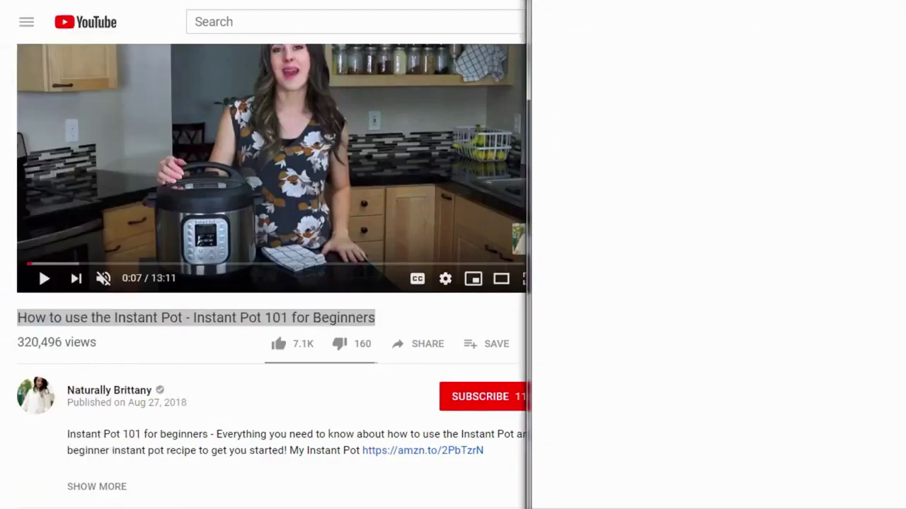
key(ctrl+v)
key(Return)
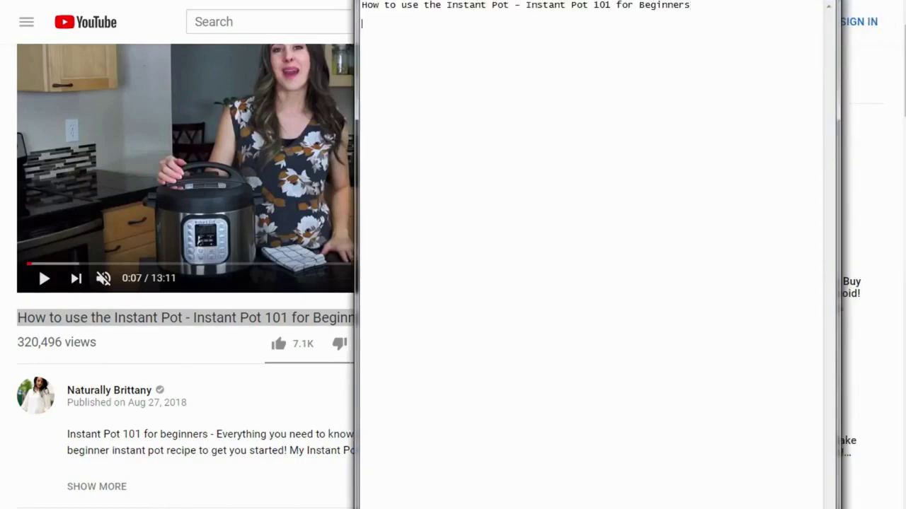
Step: Expand the video's full description and copy its text from the opening paragraph through the Instant Pot Yogurt Recipe link
click(200, 357)
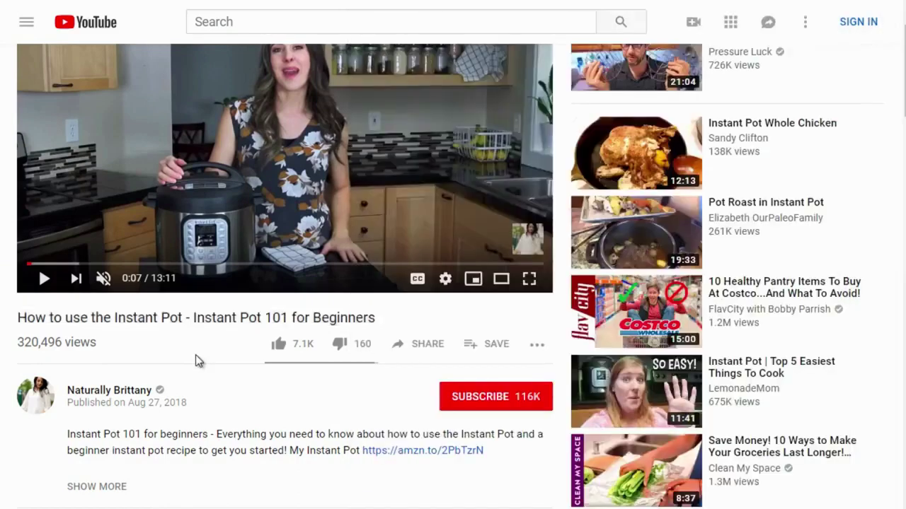
scroll(200, 361, down, 1)
scroll(200, 361, down, 1)
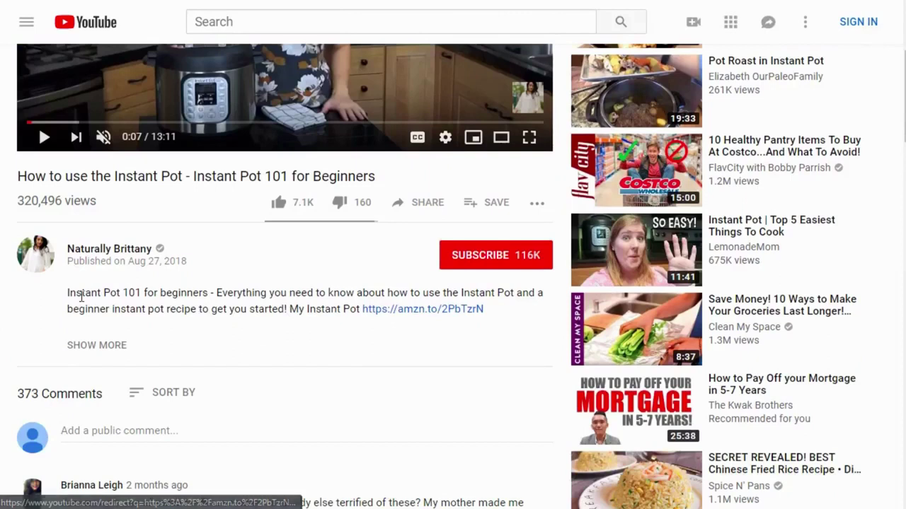
click(75, 346)
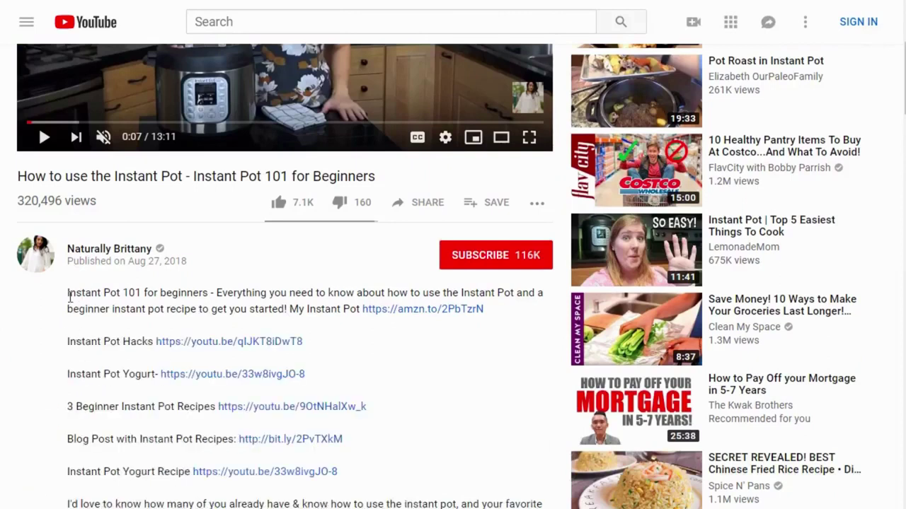
drag(66, 297, 389, 309)
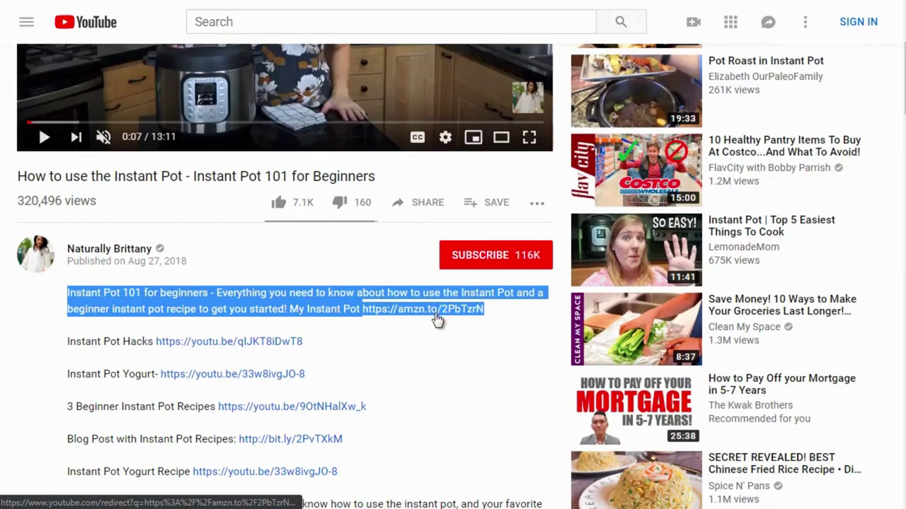
scroll(244, 326, down, 1)
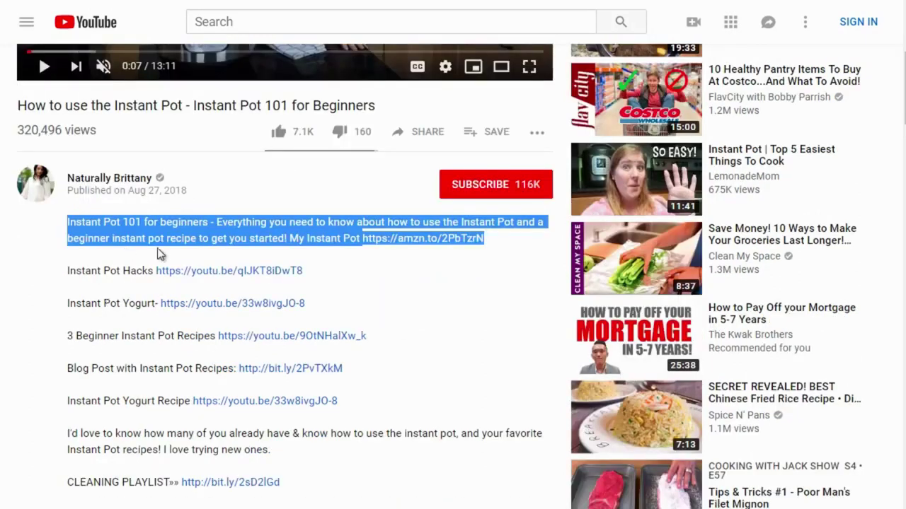
shift+click(339, 305)
scroll(343, 312, down, 1)
shift+click(353, 333)
key(ctrl+c)
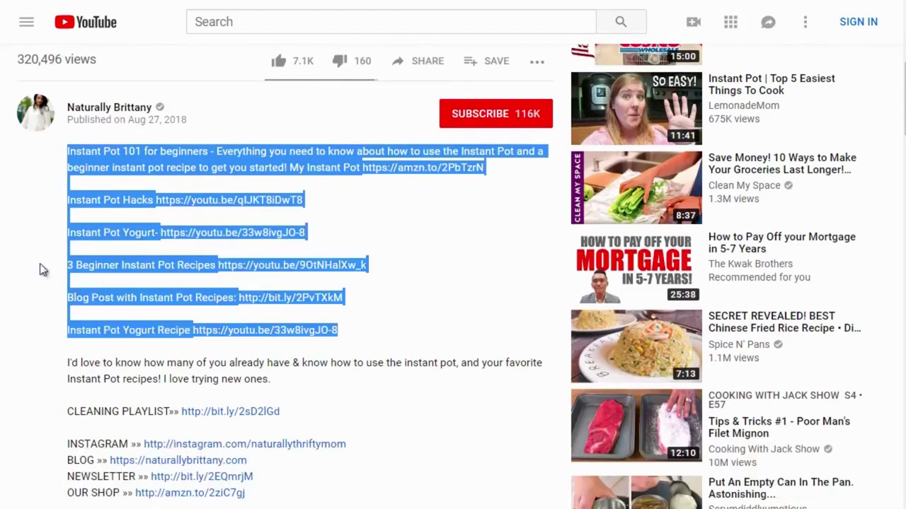
click(104, 163)
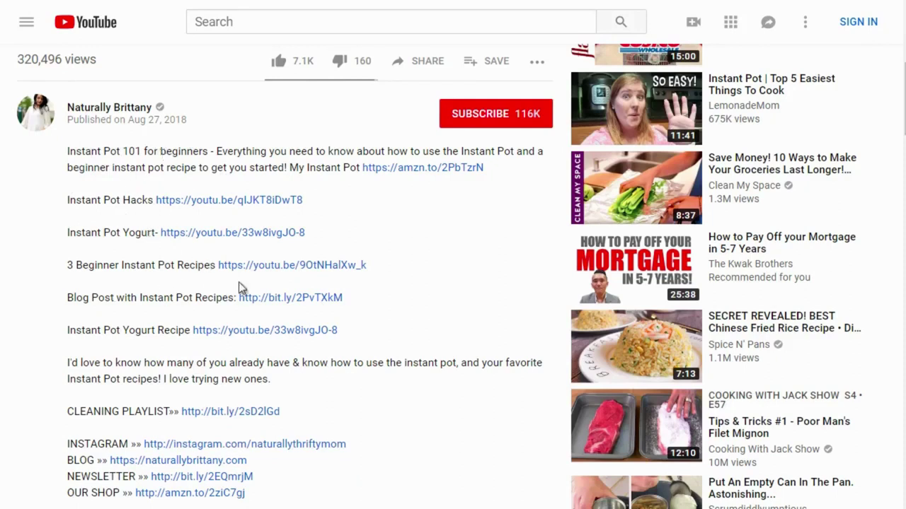
Step: Paste the copied description under the title in the text document and add a "========" separator line below it
key(alt+Tab)
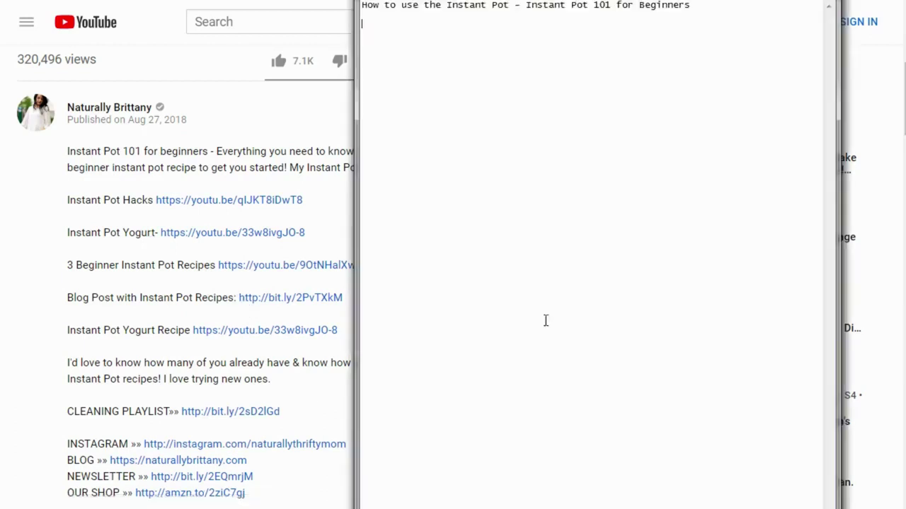
key(ctrl+v)
key(Return)
key(Return)
text(======)
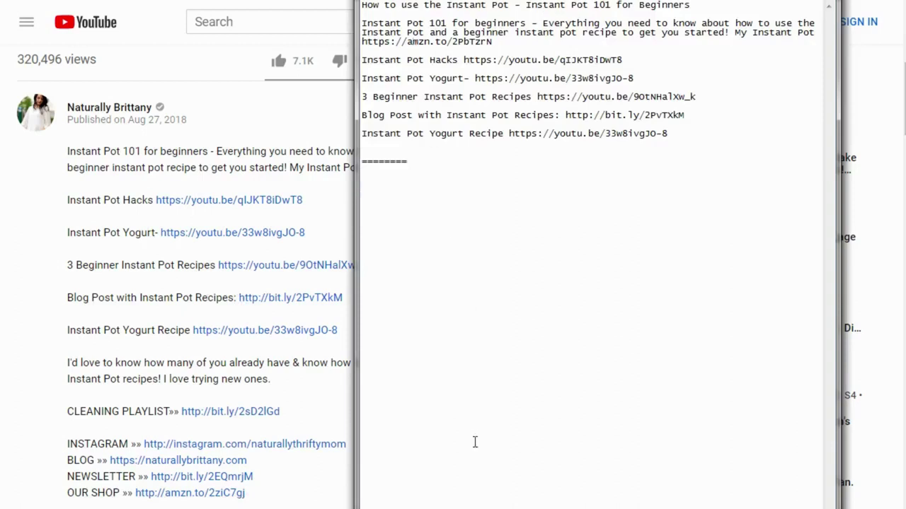
Step: Return to the video page and look through the rest of the description and the viewer comments
click(56, 210)
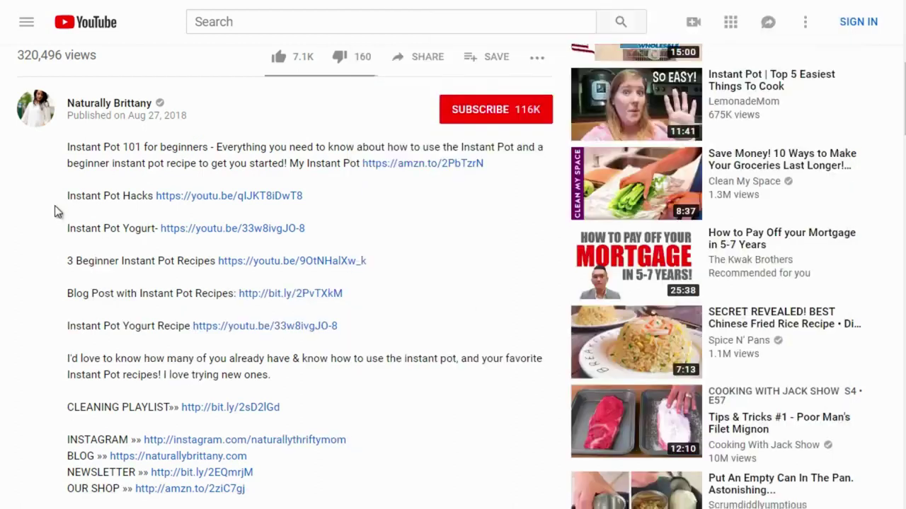
scroll(57, 211, down, 6)
scroll(57, 211, down, 6)
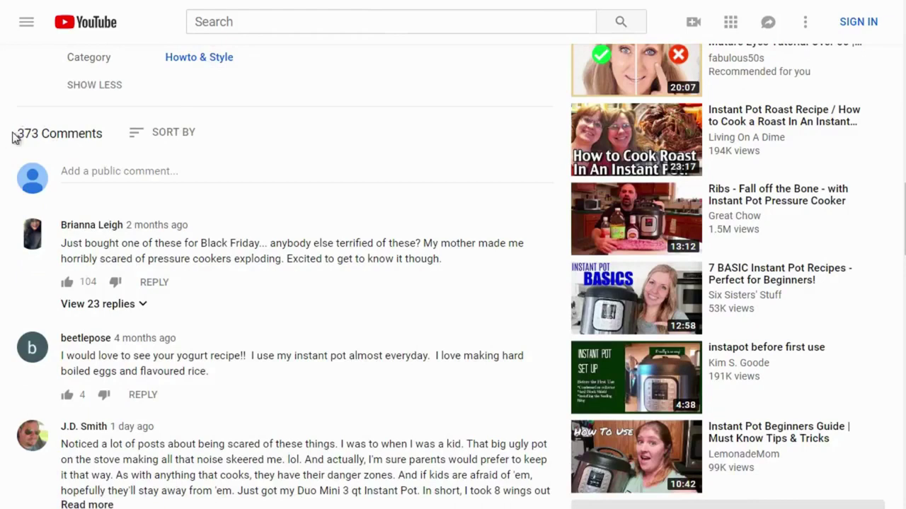
scroll(12, 133, up, 8)
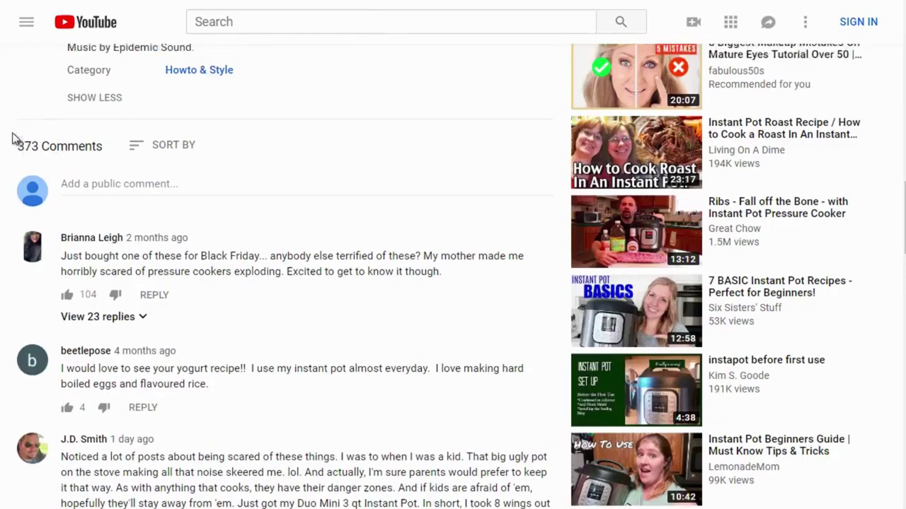
scroll(12, 133, up, 6)
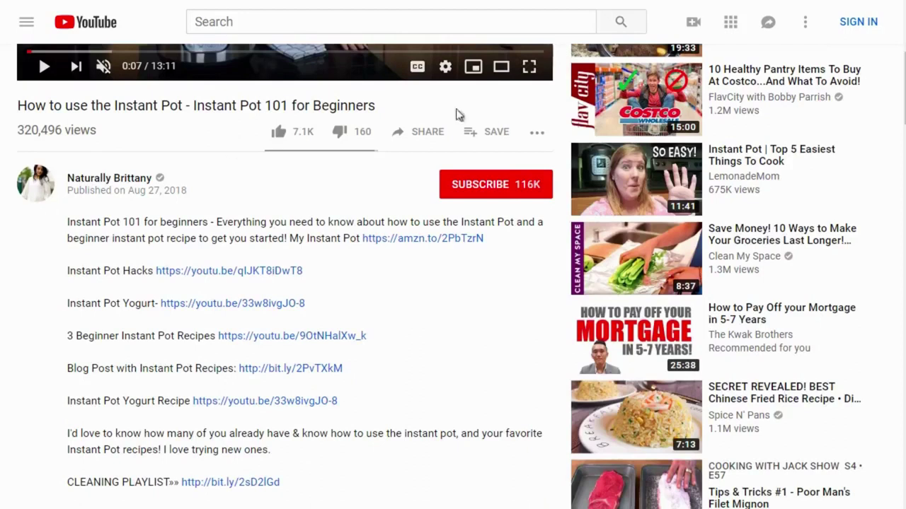
Step: Check which additional options are offered for the Instant Pot 101 video
click(536, 134)
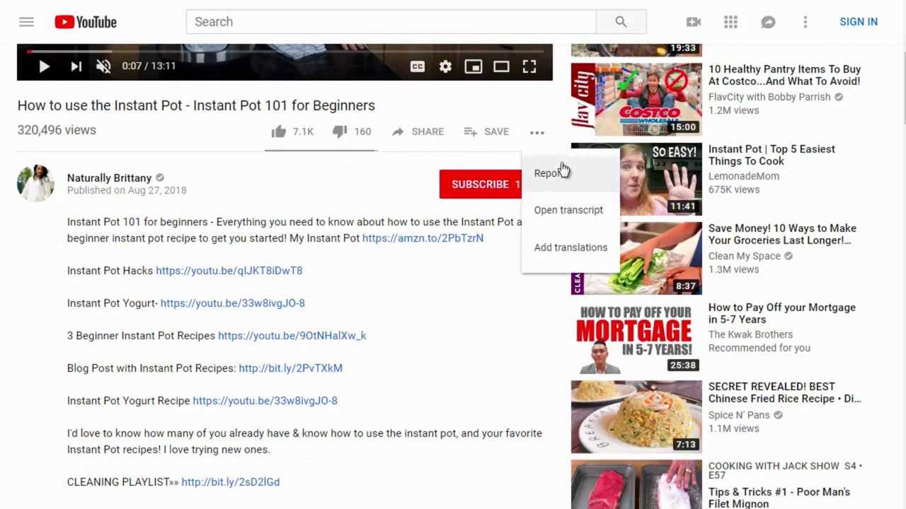
click(26, 237)
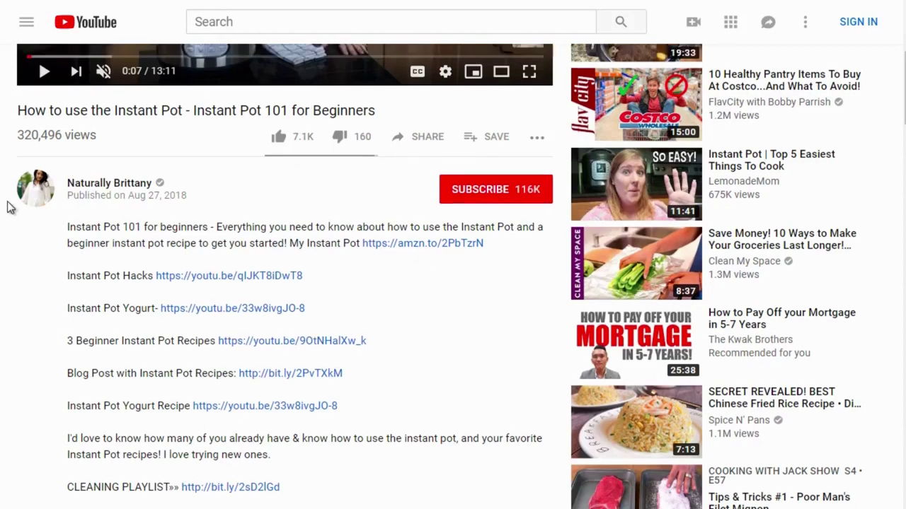
scroll(7, 207, up, 1)
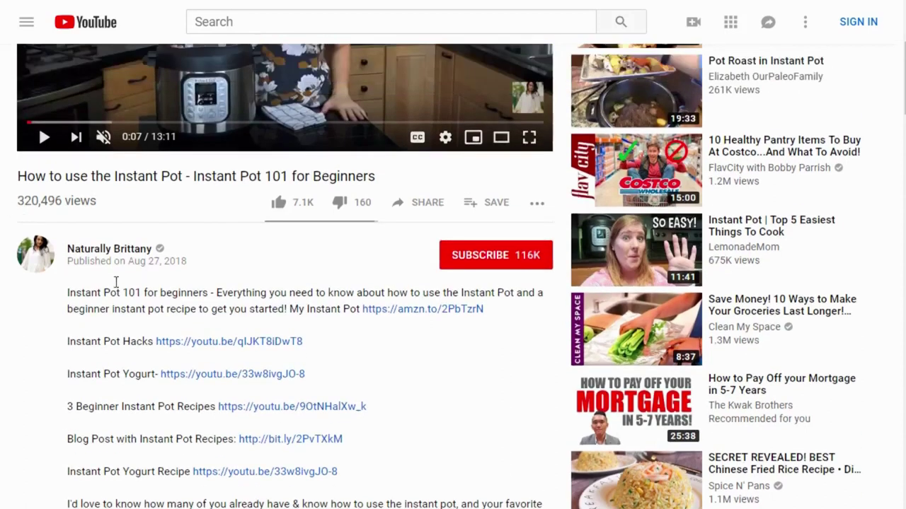
Step: Open the Naturally Brittany channel page and pause its featured video
right_click(121, 245)
click(165, 236)
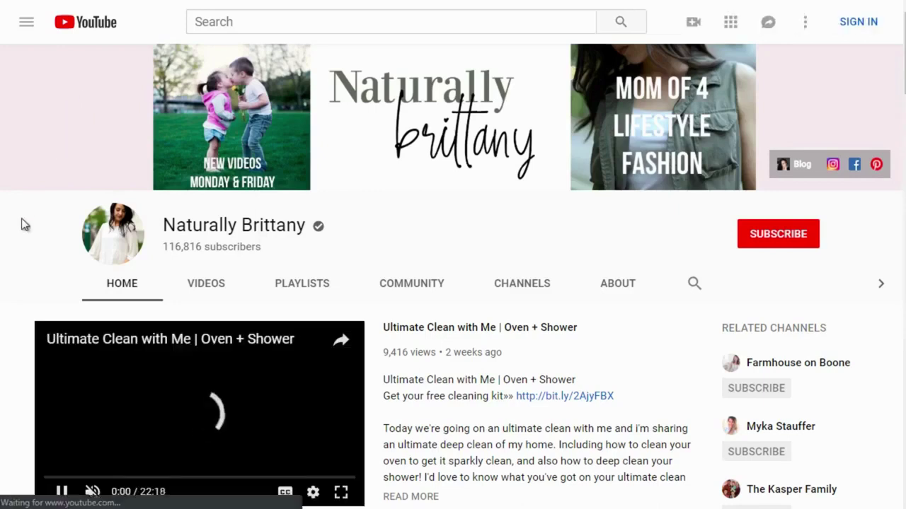
scroll(22, 223, down, 1)
click(61, 420)
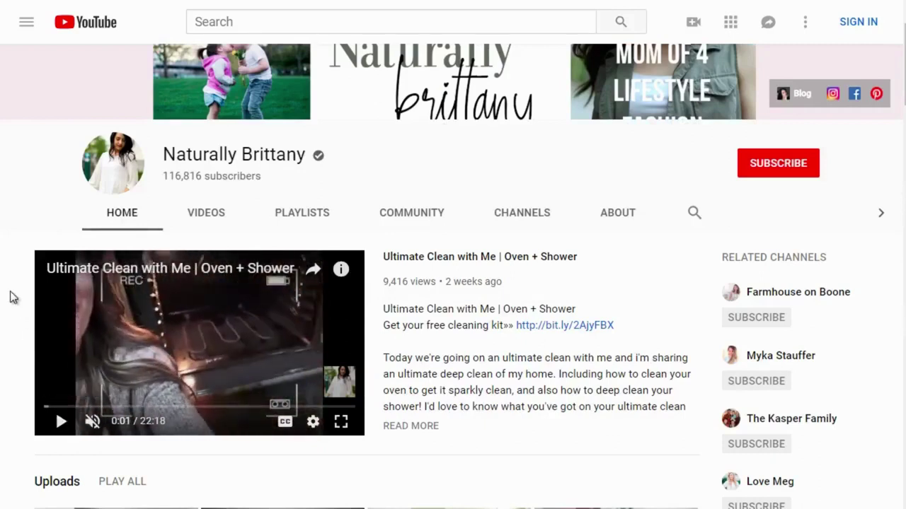
Step: Browse the Naturally Brittany channel's uploaded videos to examine their topics, Instant Pot content and view counts
scroll(10, 297, up, 1)
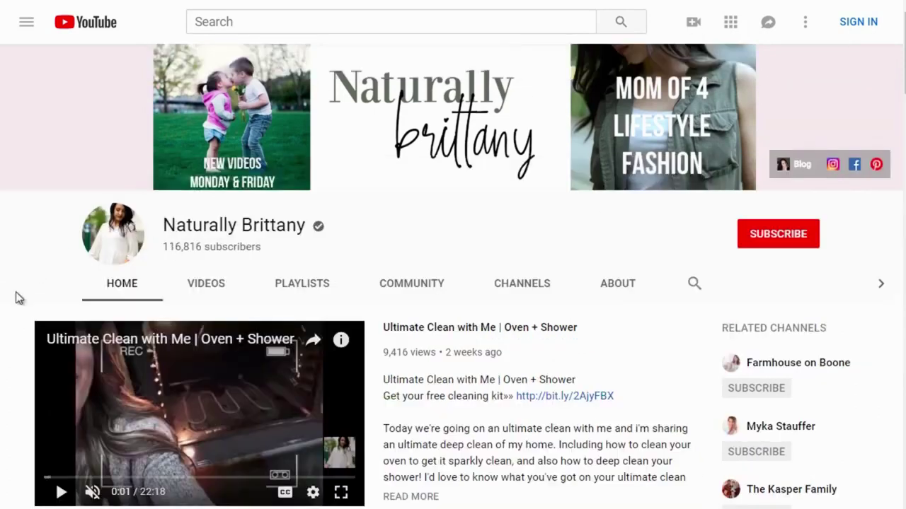
scroll(15, 296, down, 2)
click(217, 148)
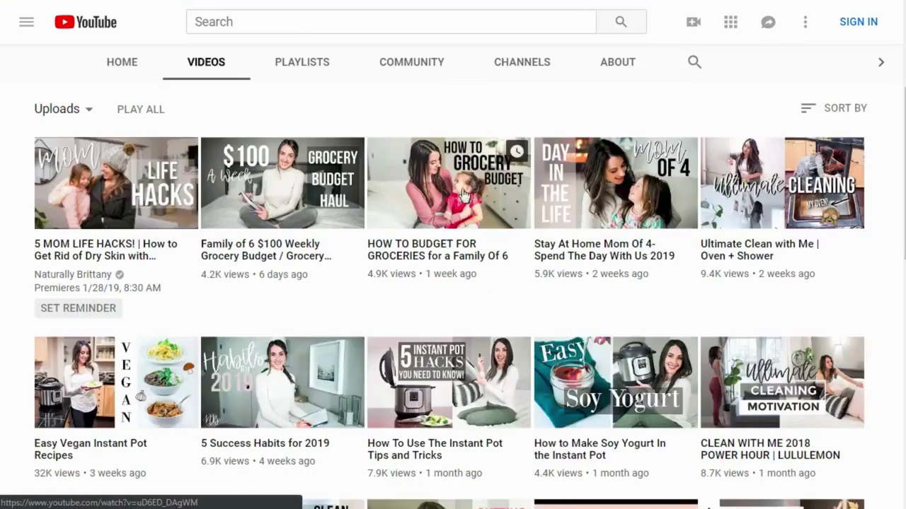
scroll(290, 202, down, 1)
scroll(212, 223, down, 4)
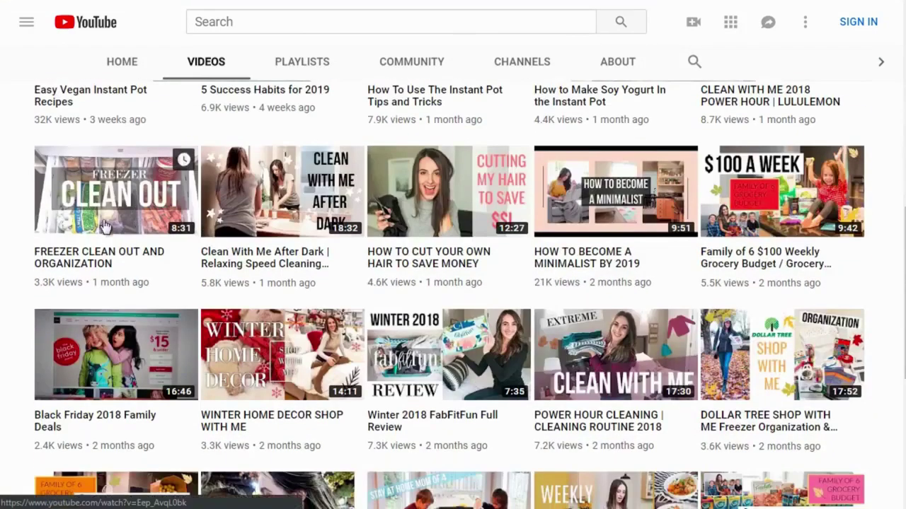
scroll(106, 229, down, 1)
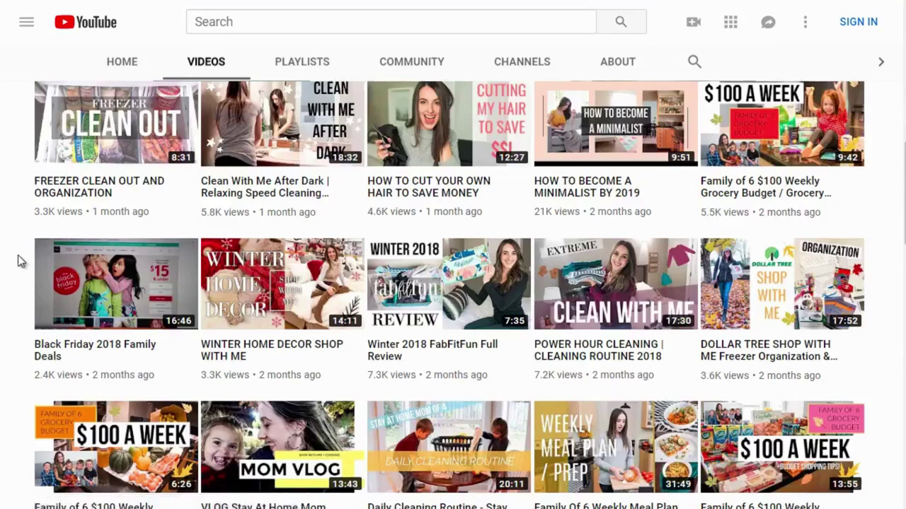
scroll(21, 261, down, 3)
scroll(20, 261, down, 2)
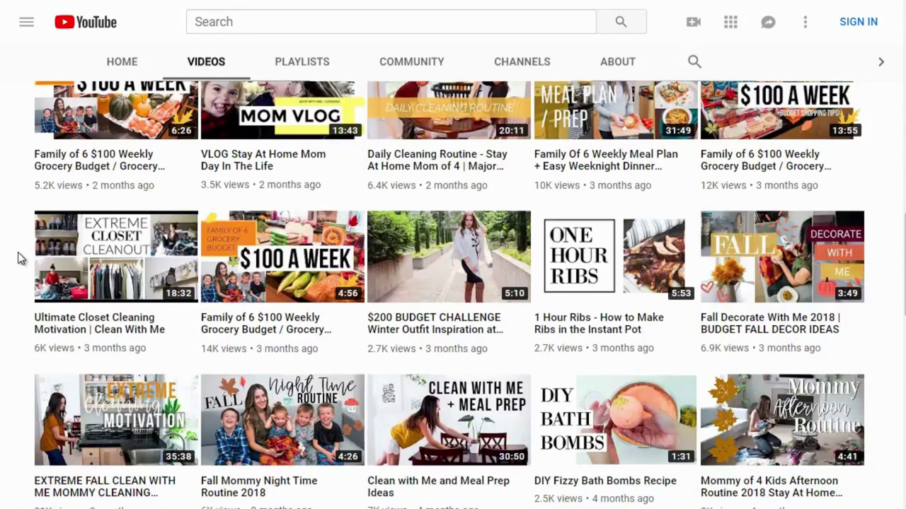
scroll(19, 258, down, 2)
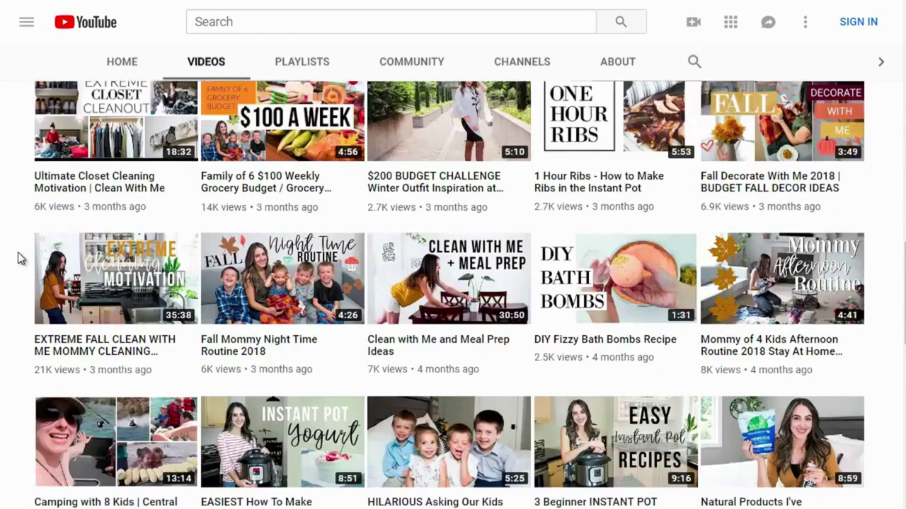
scroll(21, 259, down, 2)
scroll(20, 259, up, 12)
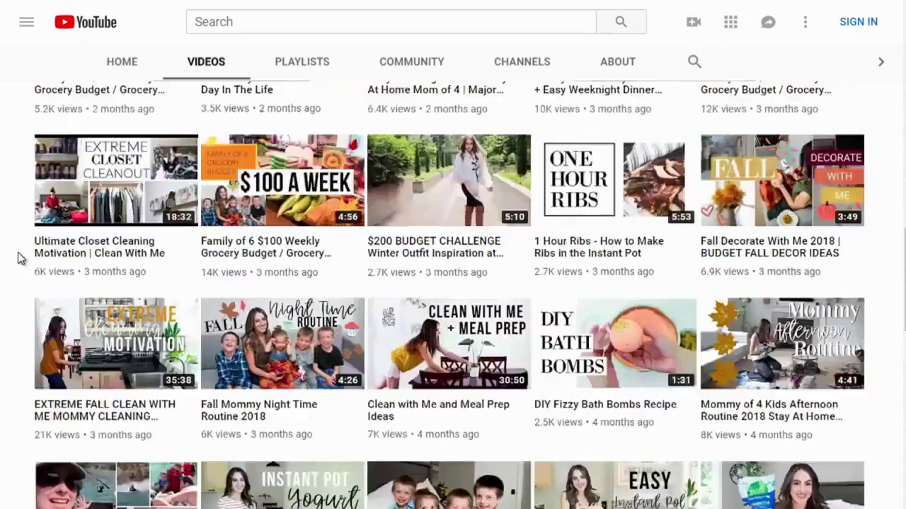
scroll(18, 252, up, 5)
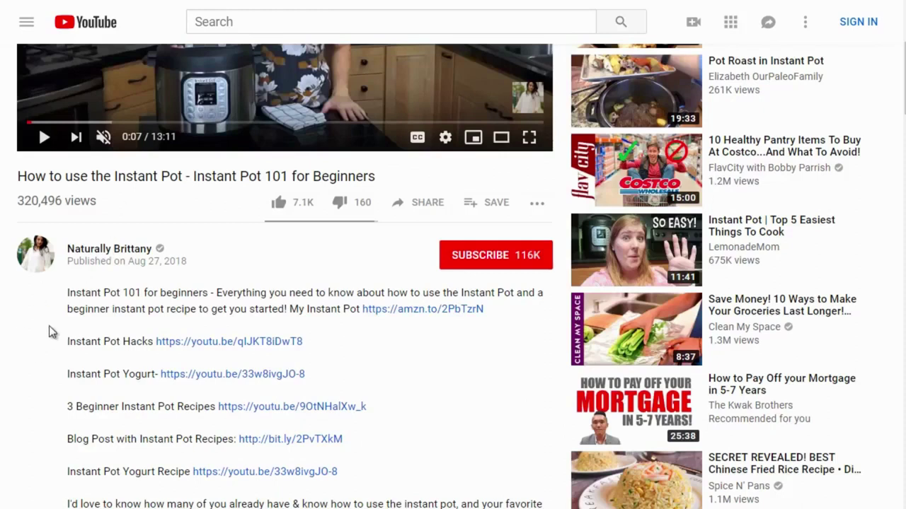
Step: Go back to the Instant Pot 101 video and look over its description links again
scroll(50, 333, down, 5)
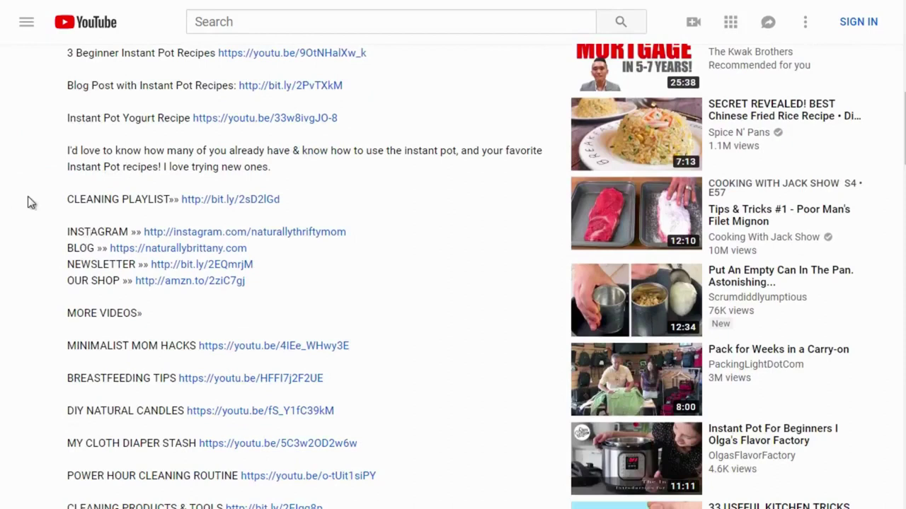
scroll(28, 202, up, 6)
scroll(32, 195, up, 1)
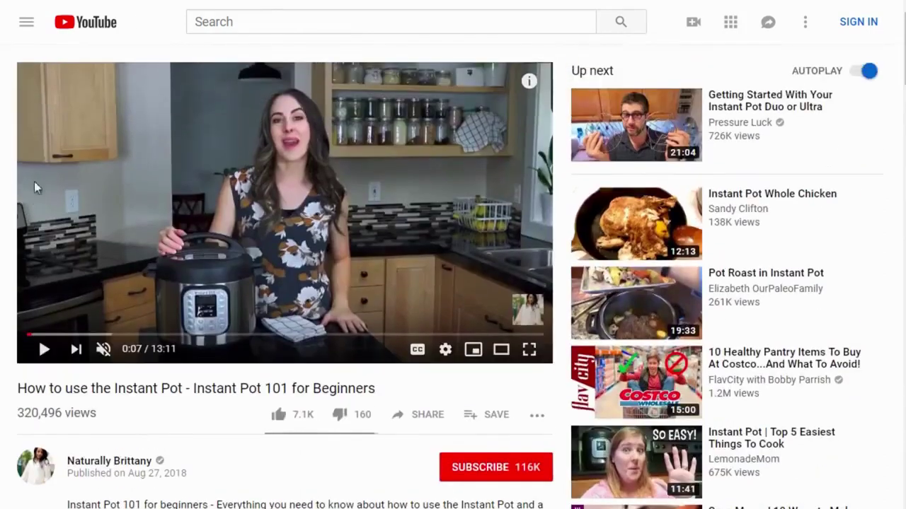
Step: Open the second "instant pot" search result, "INSTANT POT CHICKEN COOK WITH ME, MEAL PLANNING, MEAL PREPPING", and mute and pause it
key(alt+Left)
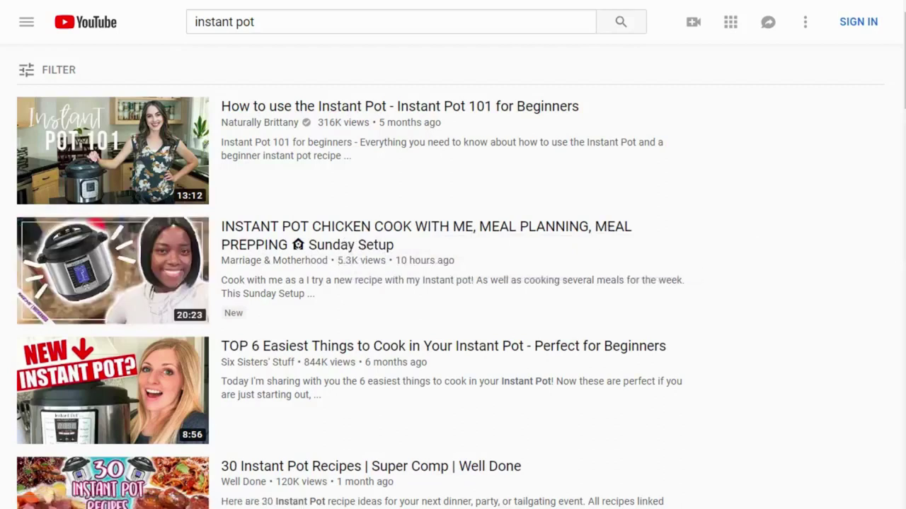
click(345, 241)
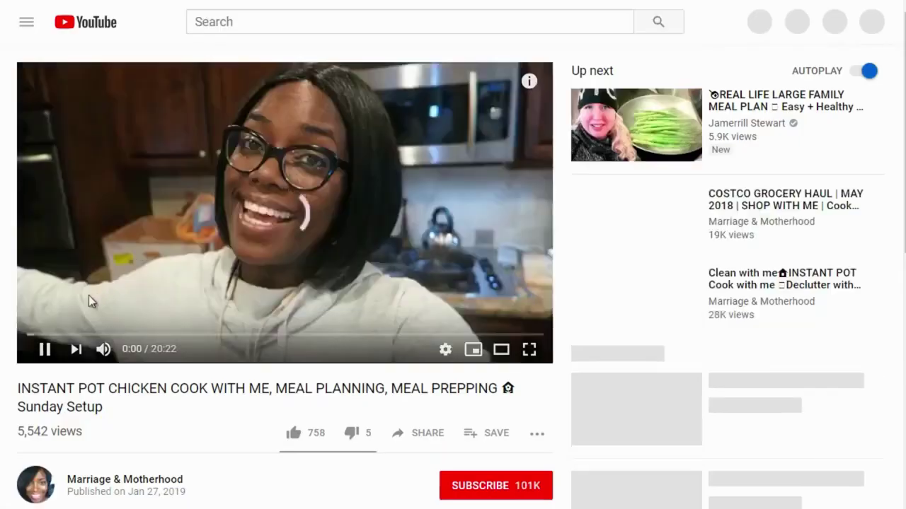
click(105, 351)
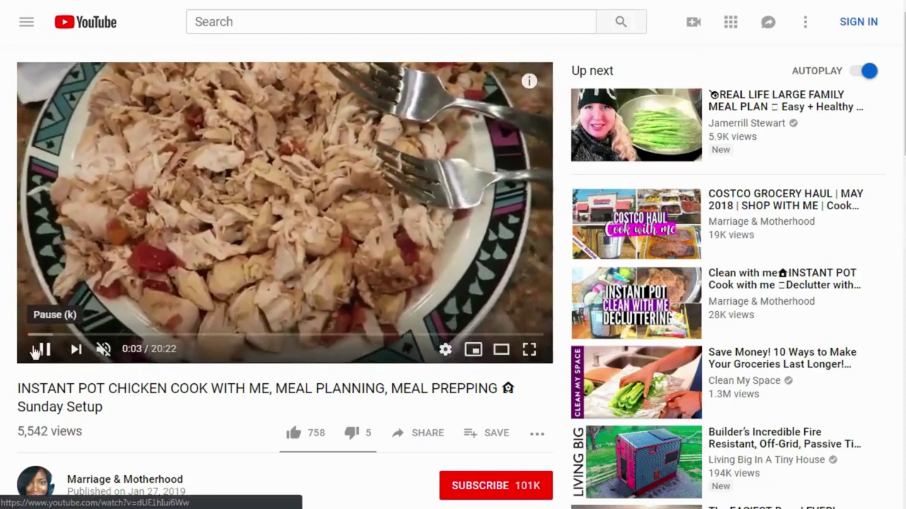
click(37, 350)
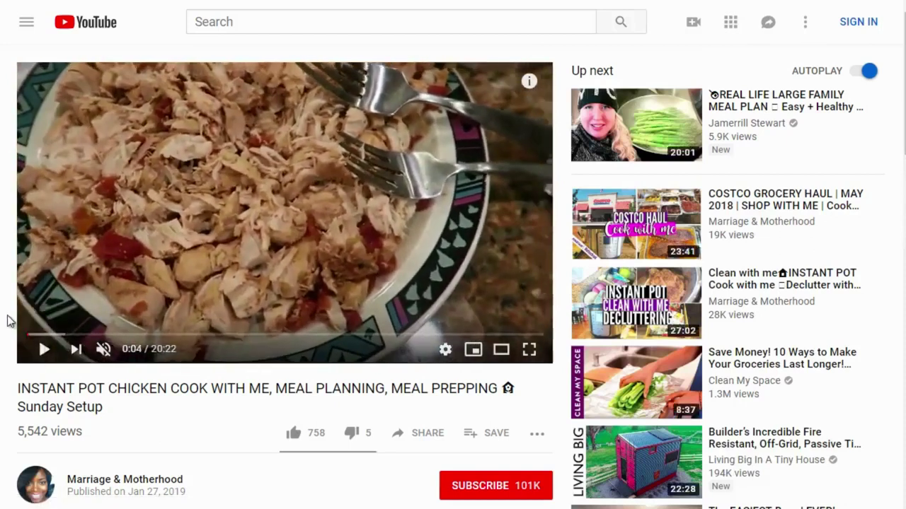
Step: Review the chicken video's title, view count, short description and first comments
scroll(7, 321, down, 2)
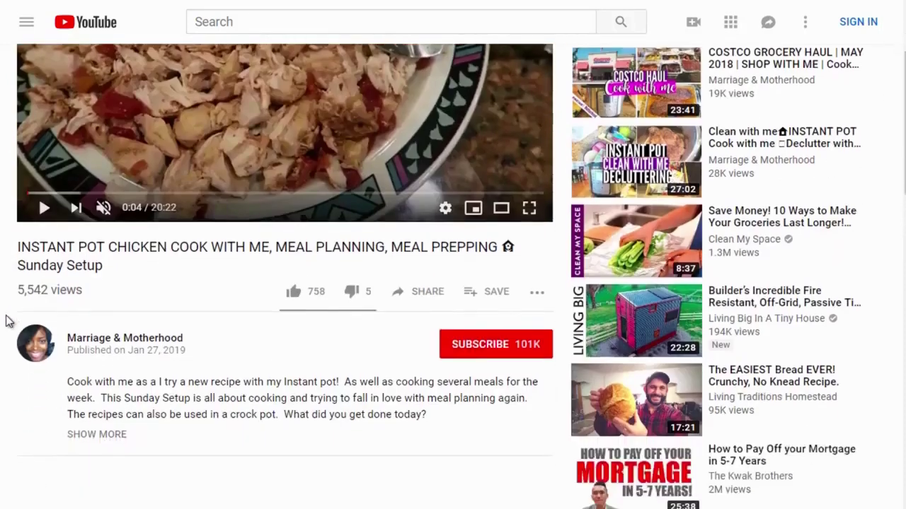
scroll(5, 320, down, 1)
scroll(6, 320, down, 1)
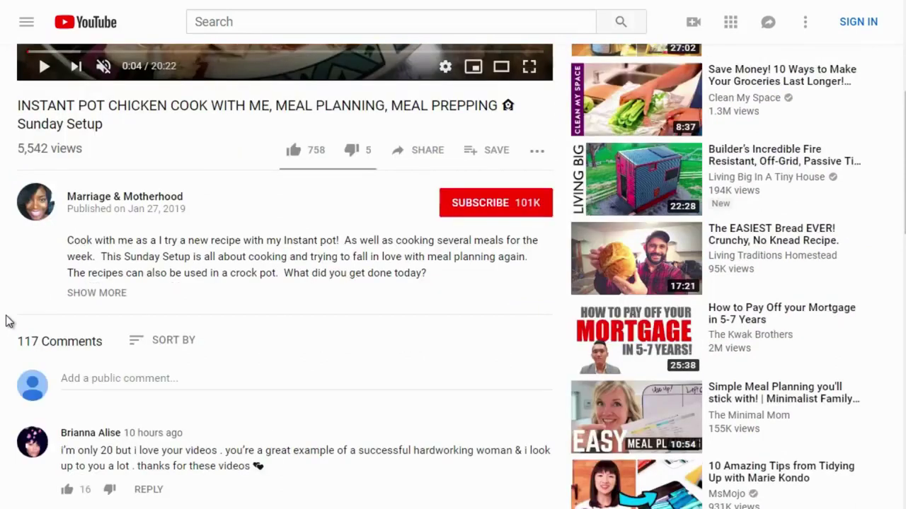
scroll(128, 141, up, 1)
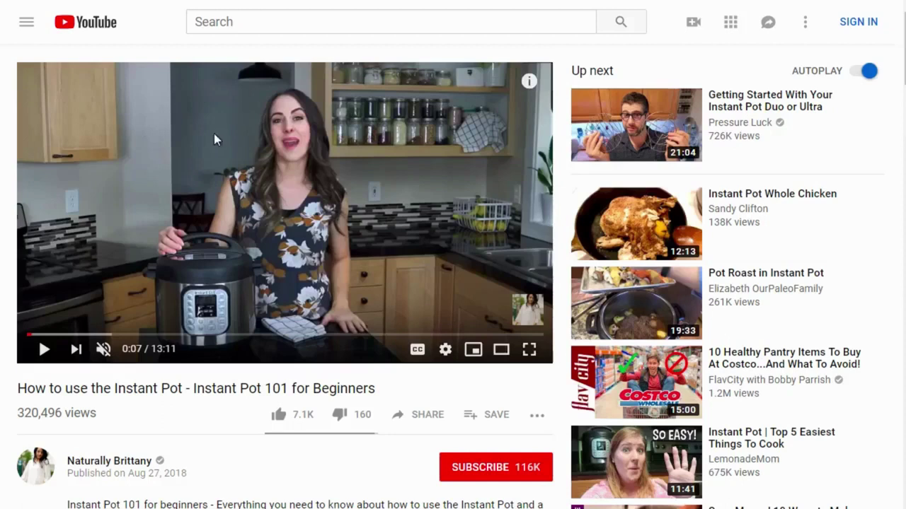
Step: Compare the length and view count of the Instant Pot 101 video with those of the chicken video
scroll(213, 138, down, 3)
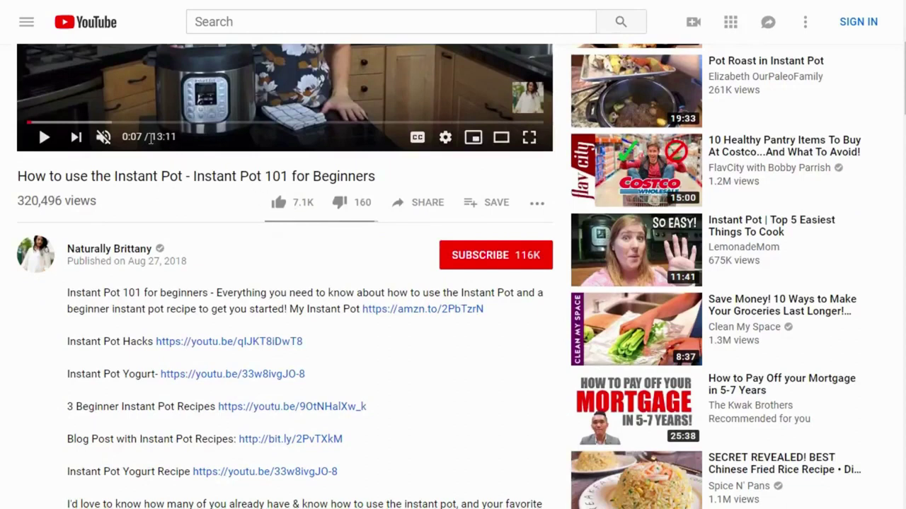
drag(151, 136, 121, 137)
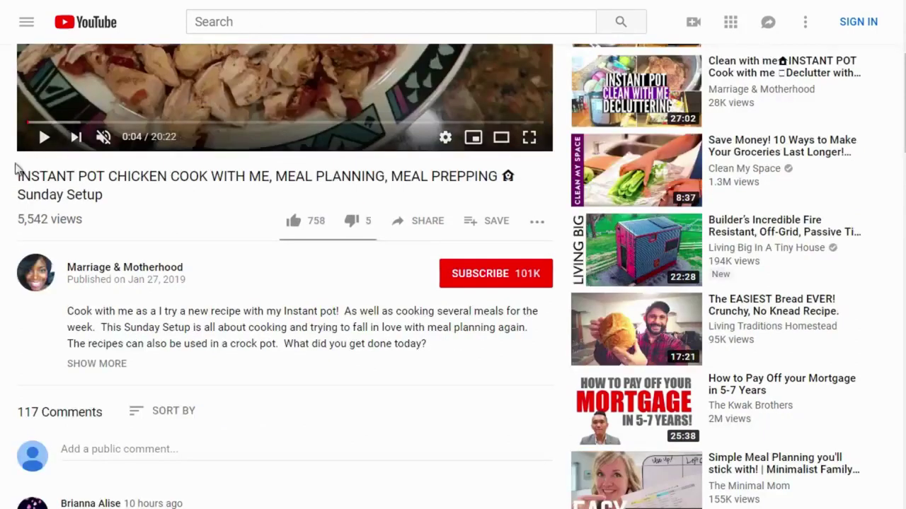
scroll(10, 180, up, 2)
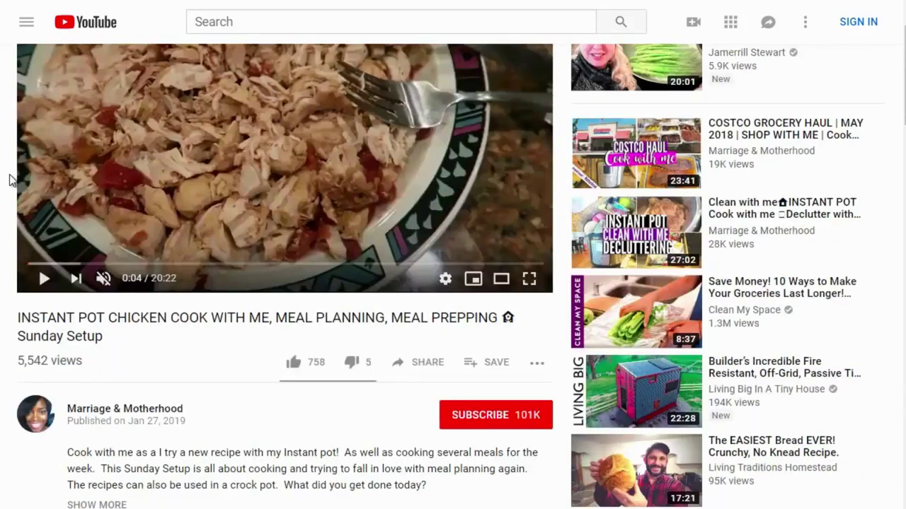
scroll(10, 180, down, 1)
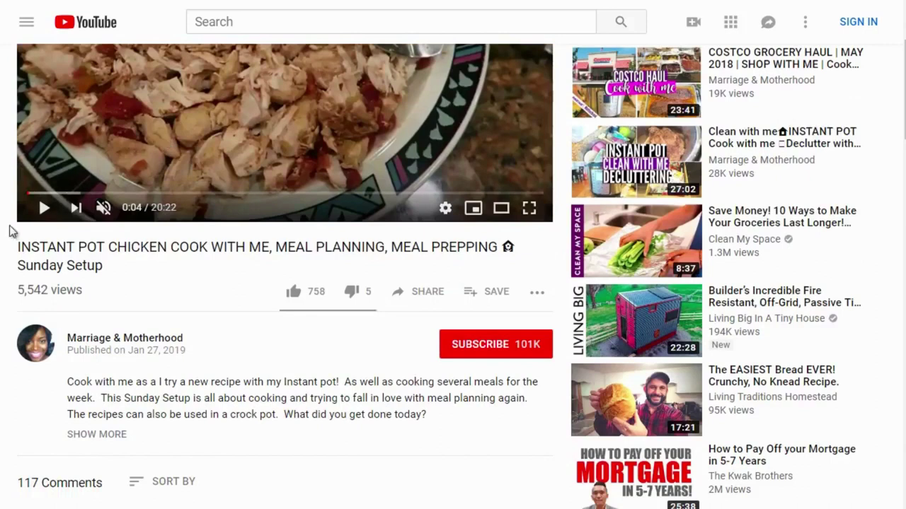
scroll(10, 230, down, 1)
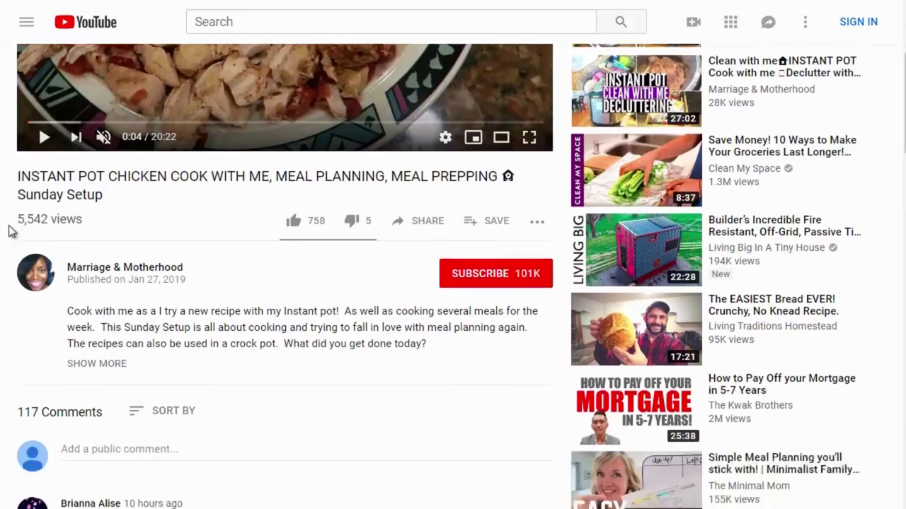
scroll(11, 230, down, 1)
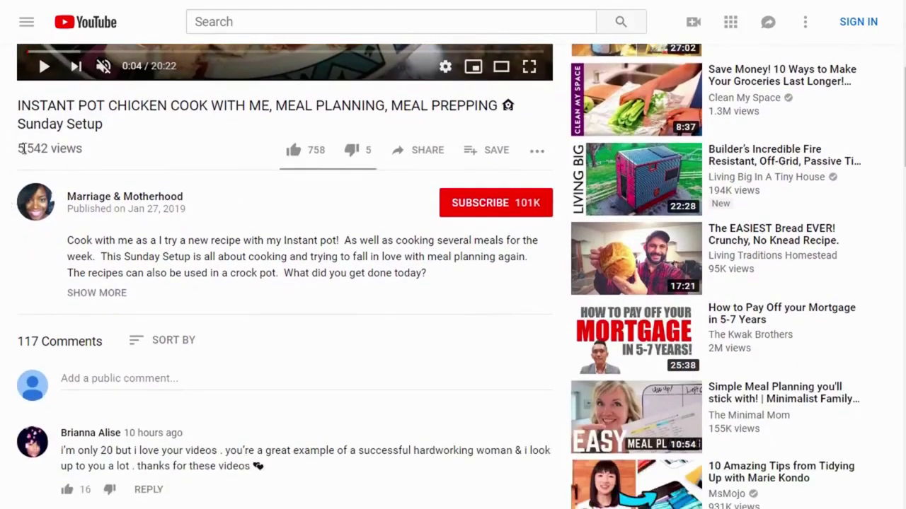
Step: Expand the full description of the chicken meal-prep video
key(ctrl+a)
click(98, 159)
scroll(15, 152, down, 2)
scroll(18, 142, up, 2)
mouse_move(155, 74)
scroll(10, 135, down, 1)
click(92, 224)
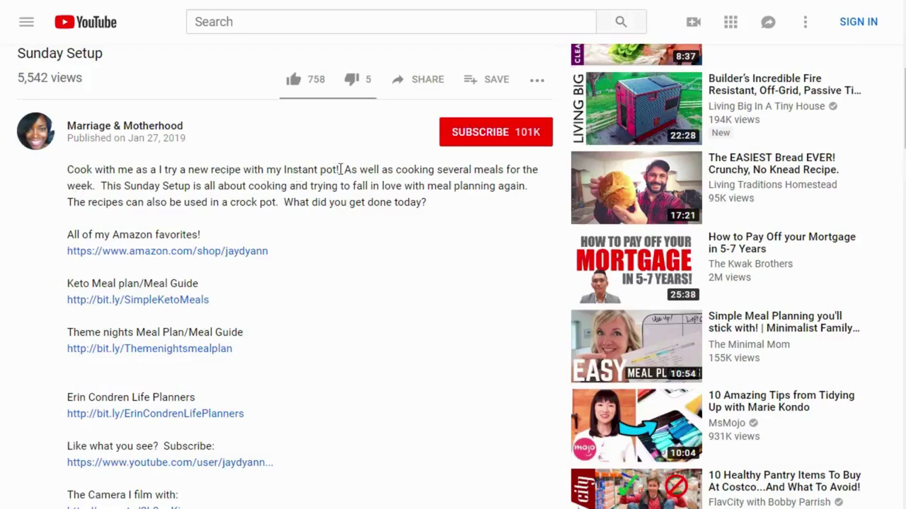
Step: Examine the "Instant pot" keyword in the description's opening sentence and read through the remaining links and channel text
triple_click(286, 164)
double_click(285, 167)
click(283, 167)
scroll(41, 242, down, 1)
scroll(40, 242, down, 1)
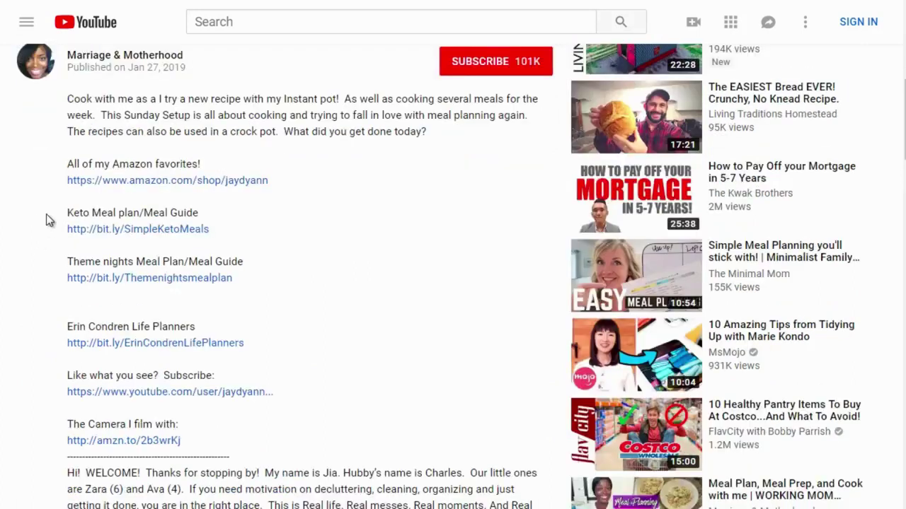
scroll(46, 220, down, 1)
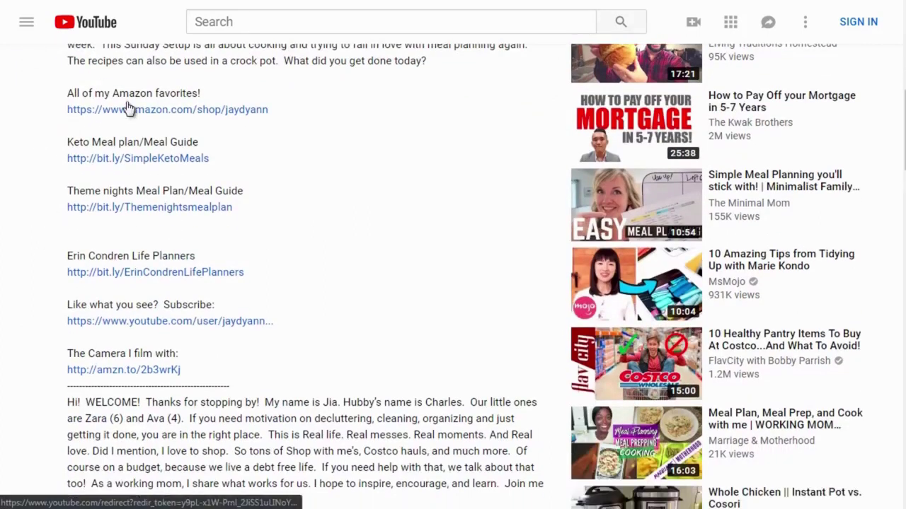
scroll(48, 264, down, 4)
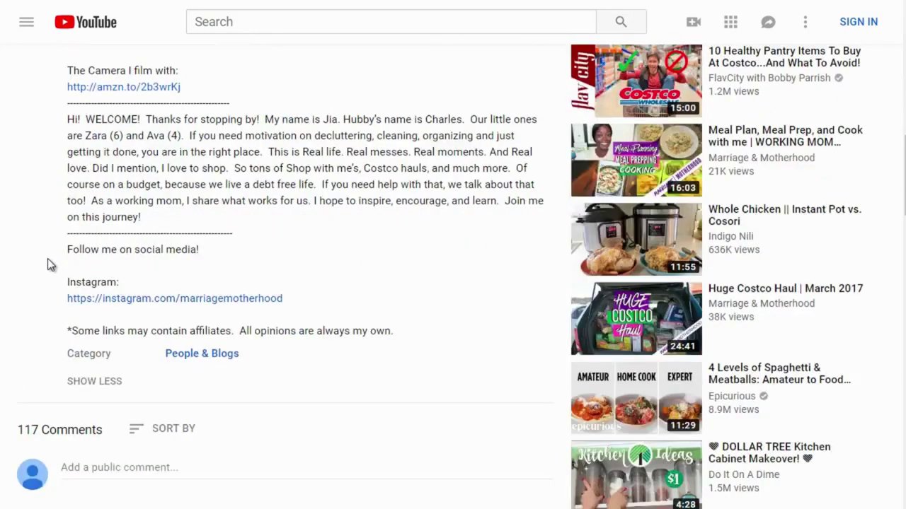
Step: Return to the chicken video's title and highlight the "Sunday Setup" part of it
scroll(47, 260, up, 7)
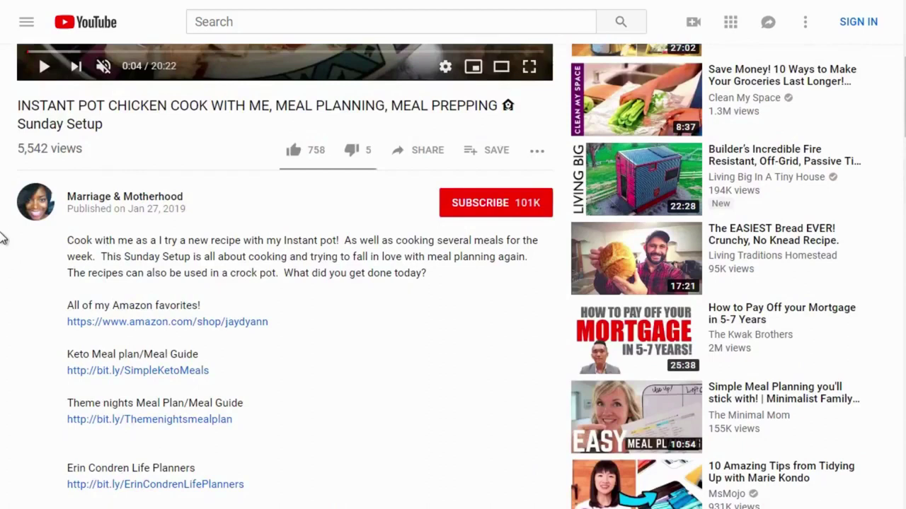
scroll(4, 239, up, 2)
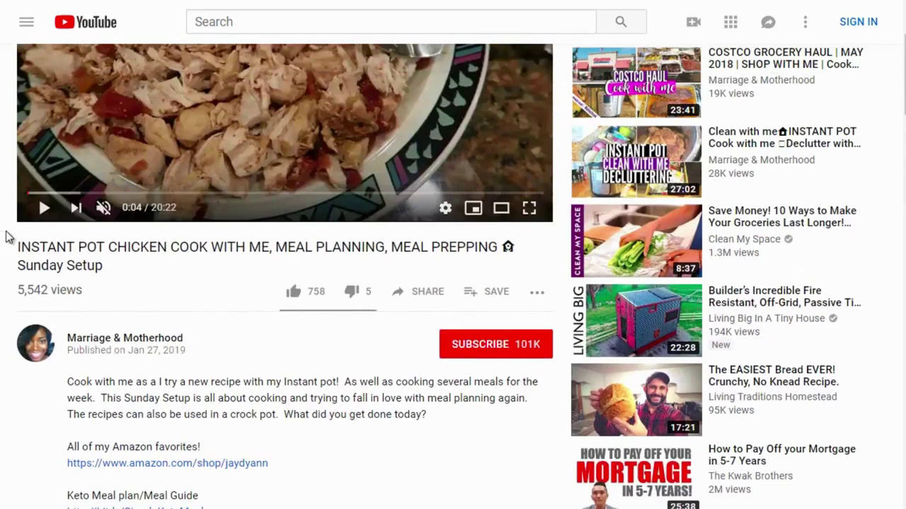
scroll(35, 210, down, 1)
drag(117, 199, 9, 191)
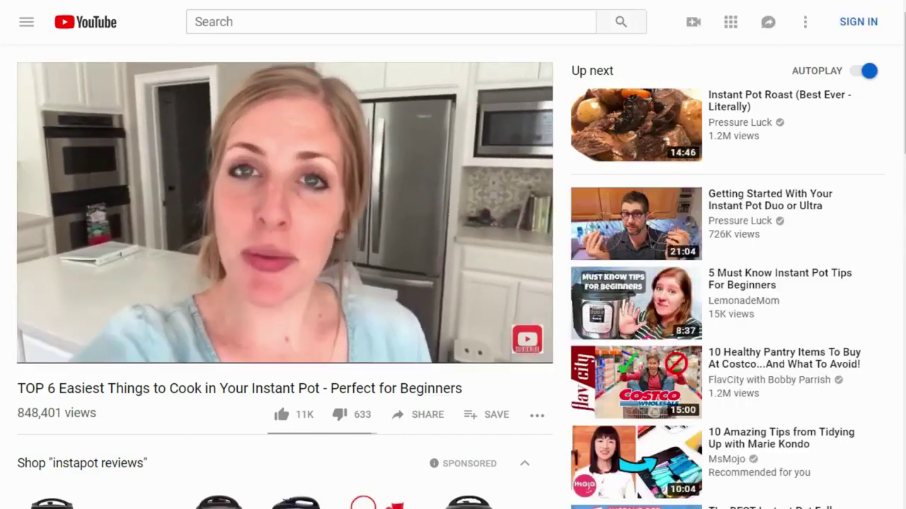
Step: Pause the "TOP 6 Easiest Things to Cook in Your Instant Pot" video and look through its pinned and viewer comments
click(44, 349)
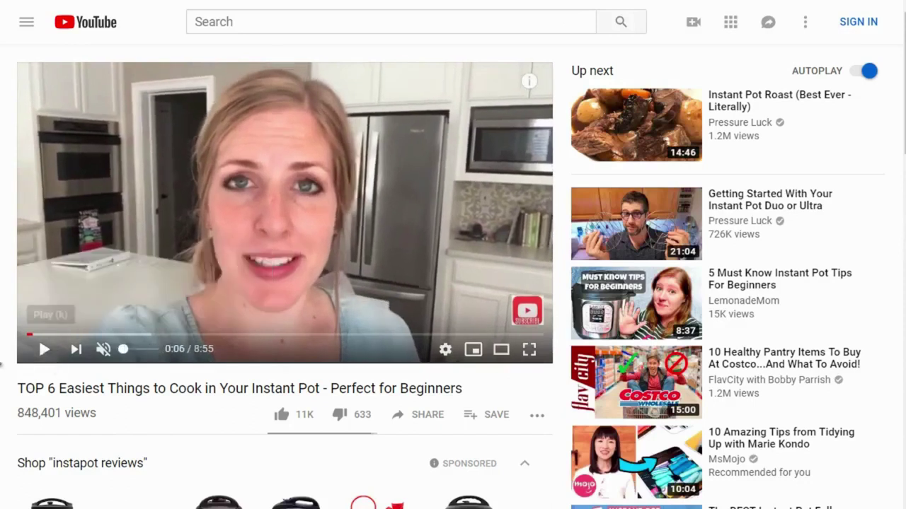
scroll(4, 364, down, 1)
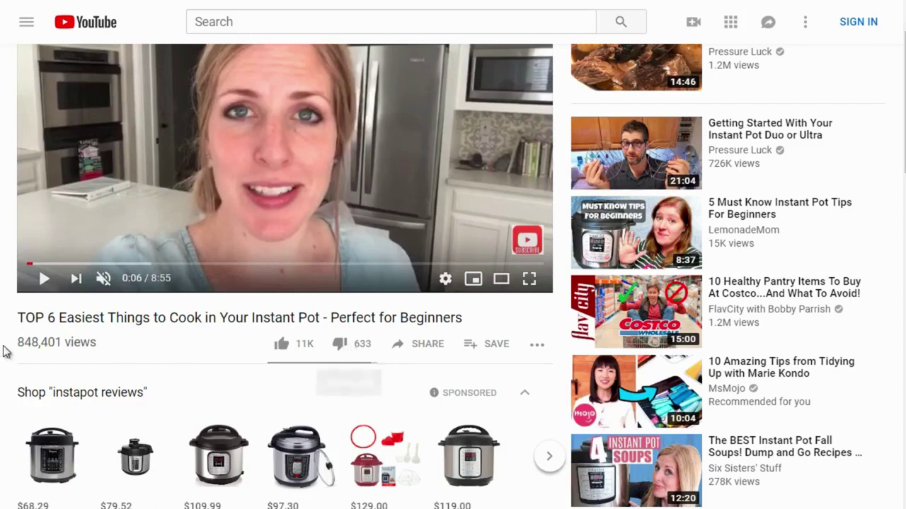
scroll(8, 346, down, 3)
scroll(9, 345, down, 10)
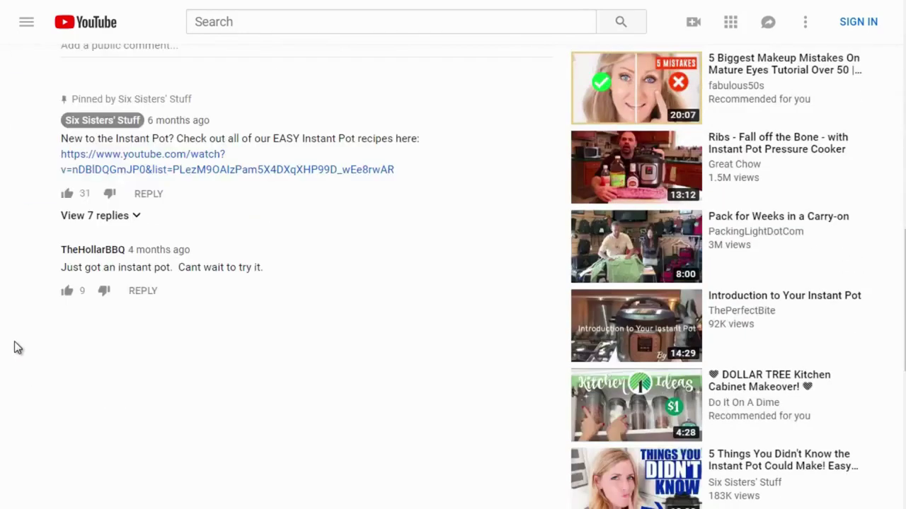
scroll(18, 347, up, 1)
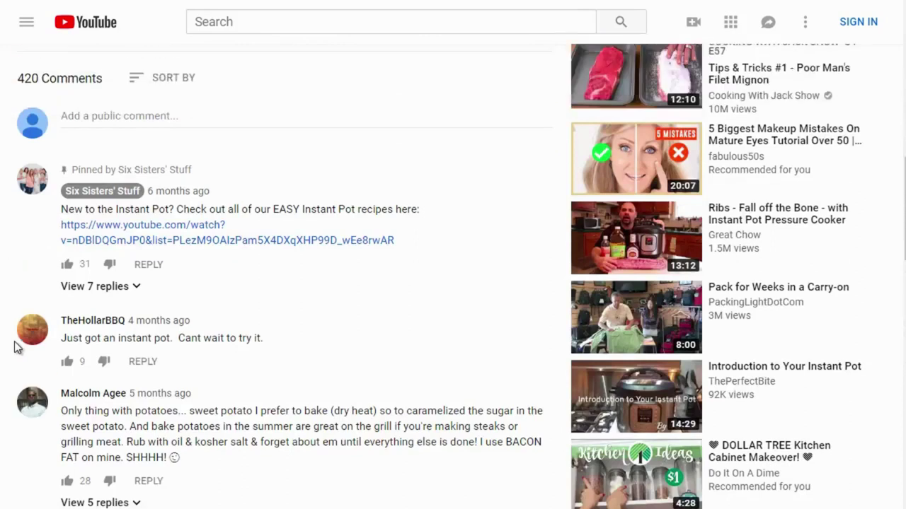
scroll(14, 344, up, 10)
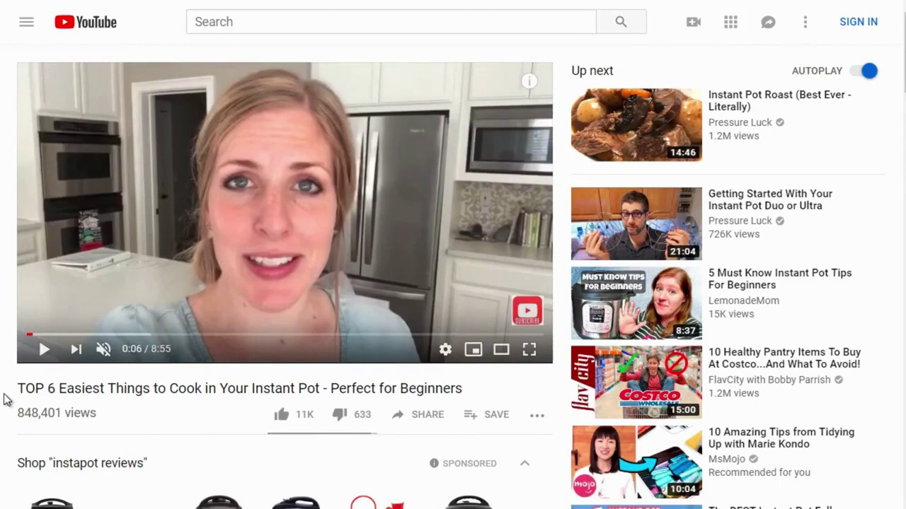
Step: Check the channel and opening description of the TOP 6 video, and highlight the end of its title
mouse_move(124, 348)
scroll(9, 343, down, 5)
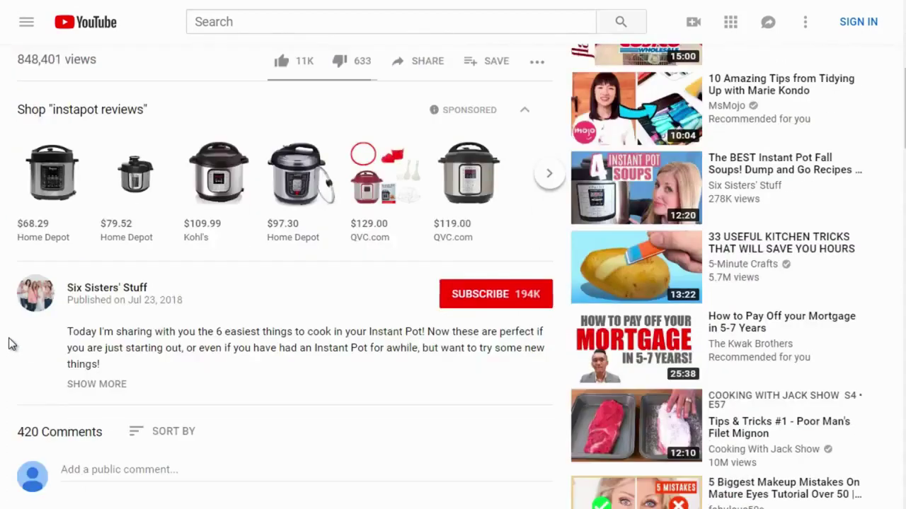
scroll(8, 343, up, 4)
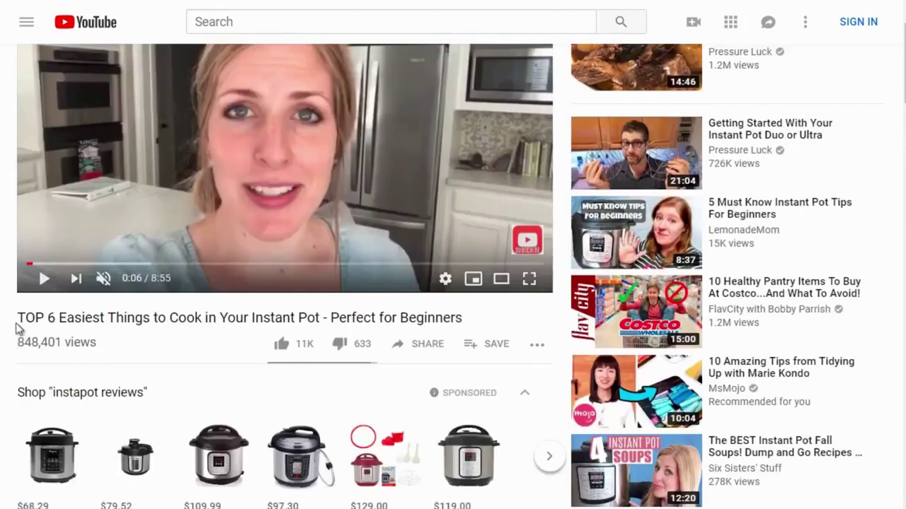
drag(412, 308, 455, 313)
click(462, 315)
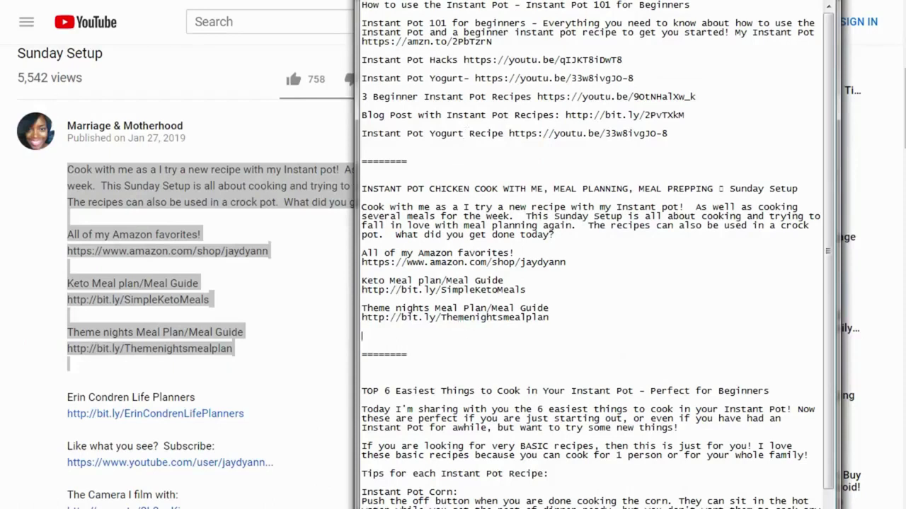
Step: Switch to the Notepad document, widen its window and place it so all three collected video descriptions are easy to read
drag(460, 2, 431, 3)
drag(334, 5, 721, 147)
drag(525, 314, 289, 188)
scroll(549, 306, down, 1)
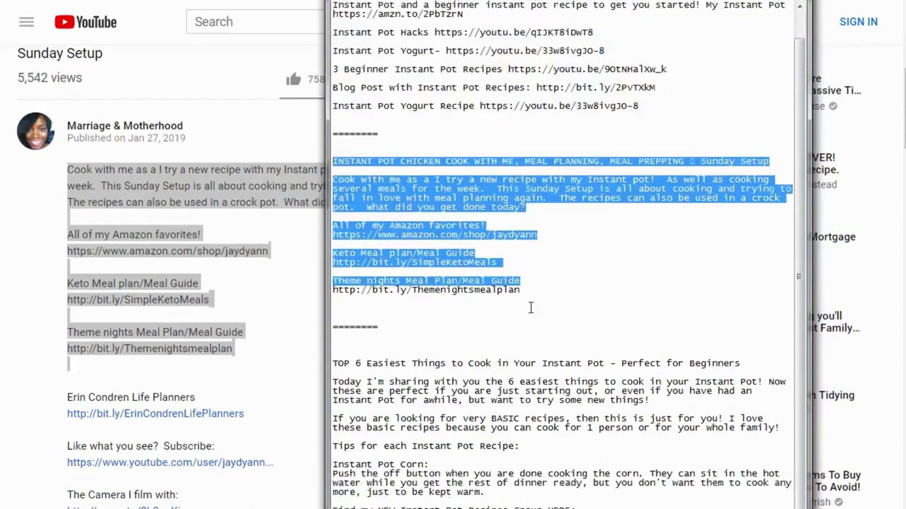
drag(531, 1, 544, 108)
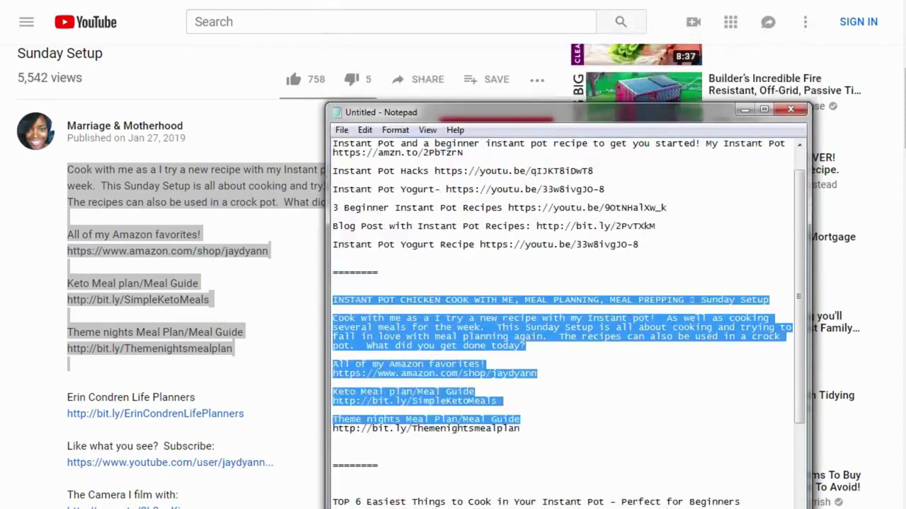
drag(326, 186, 121, 217)
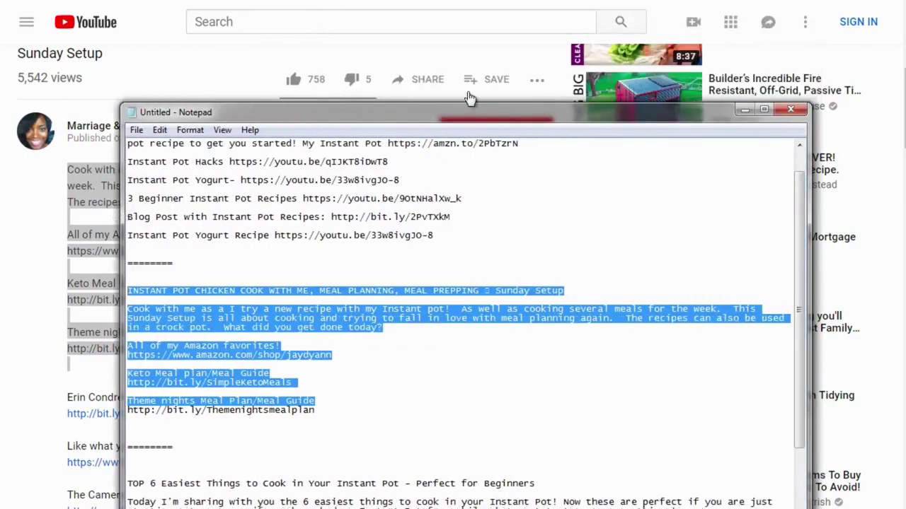
drag(468, 113, 501, 6)
click(319, 212)
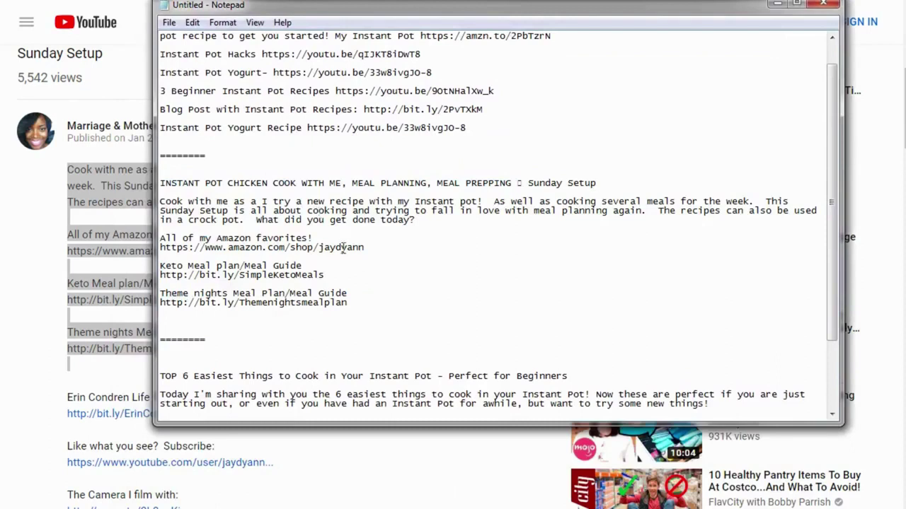
Step: Compare the first two collected titles, highlighting "Instant Pot 101 for Beginners" in one and "Sunday Setup" in the other
scroll(342, 248, down, 3)
scroll(309, 197, up, 4)
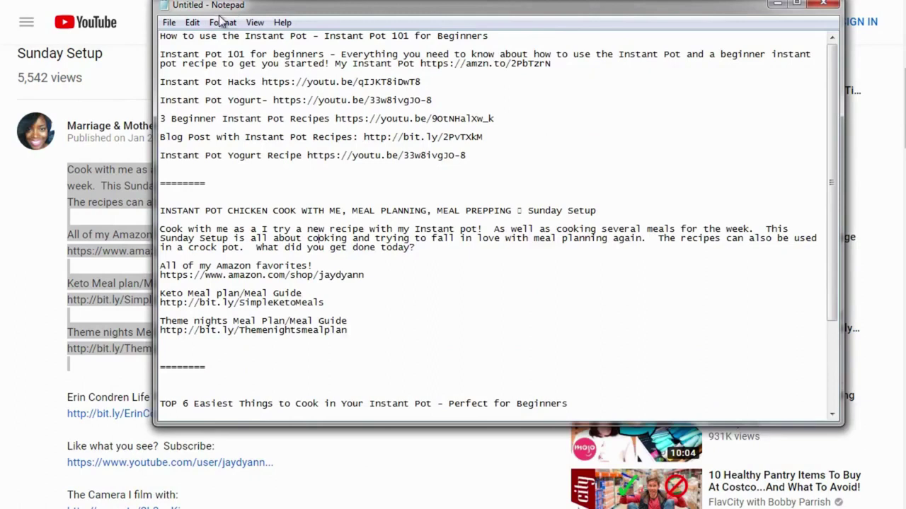
click(316, 239)
click(514, 34)
drag(513, 33, 324, 34)
scroll(302, 197, down, 3)
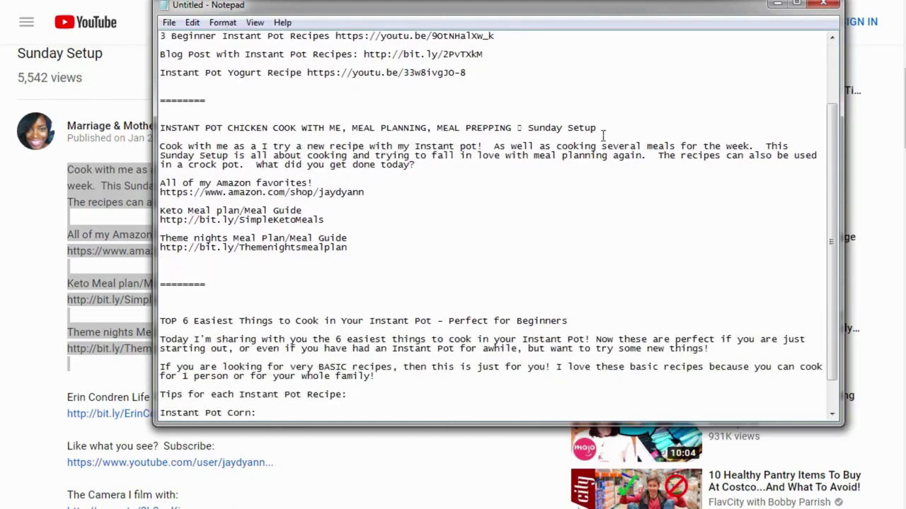
drag(602, 130, 520, 124)
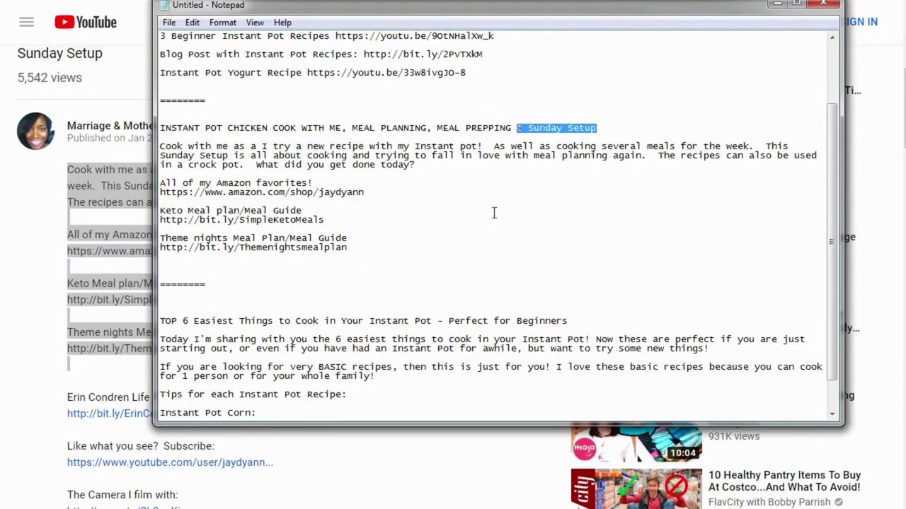
Step: Highlight "TOP 6 Easiest Things to" and "Perfect for Beginners" in the third title and compare it with the other titles
scroll(488, 233, down, 2)
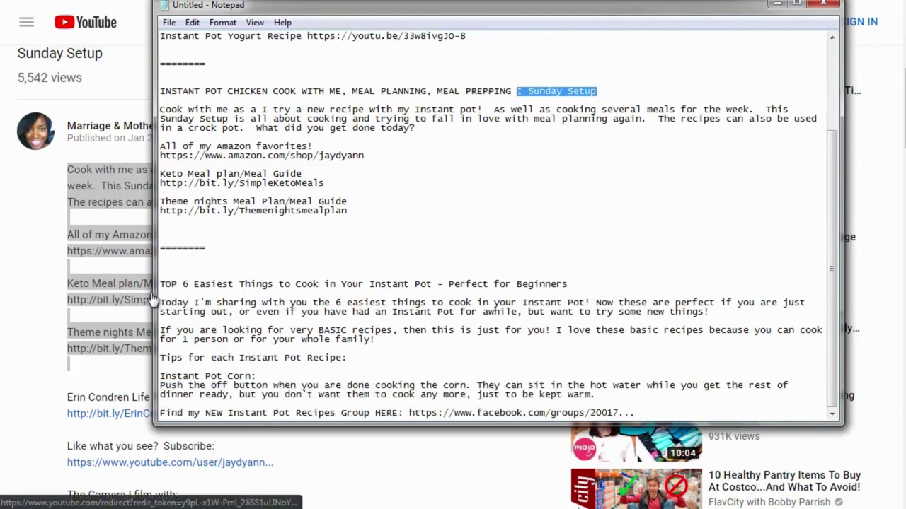
drag(160, 284, 295, 285)
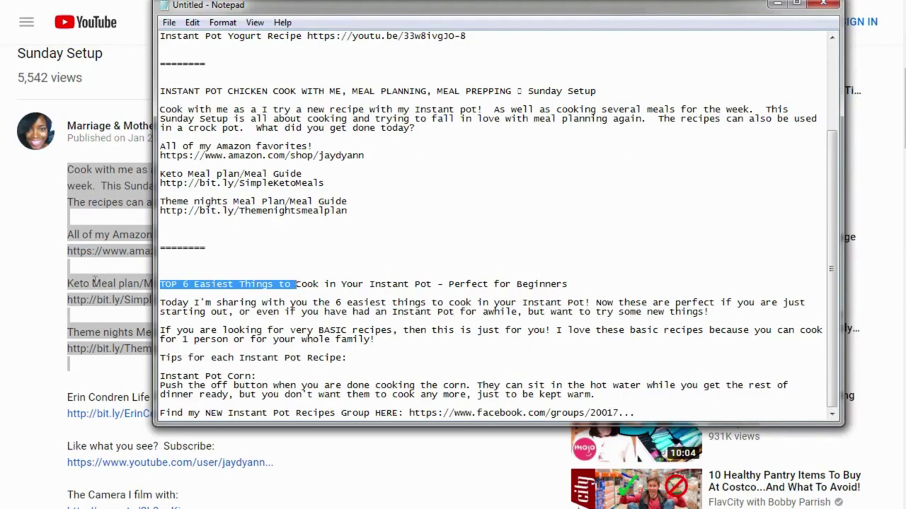
drag(586, 284, 447, 284)
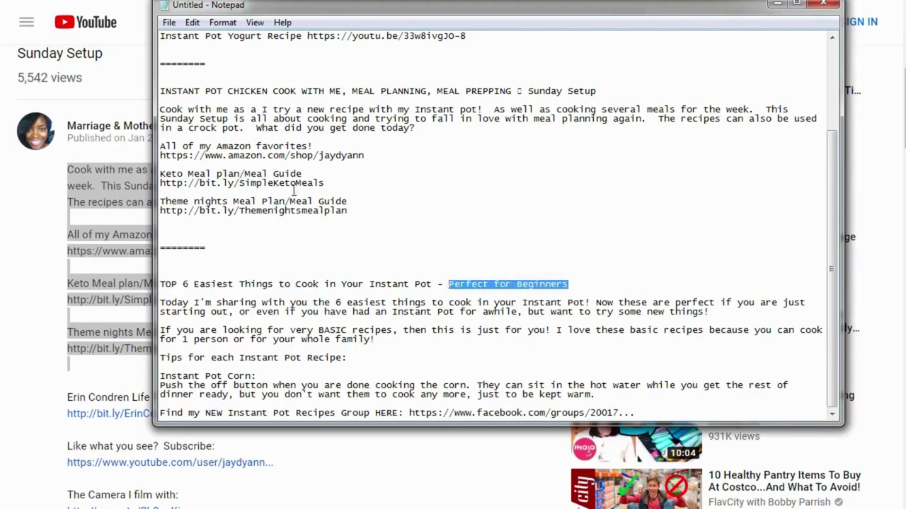
scroll(294, 191, up, 4)
scroll(292, 190, up, 1)
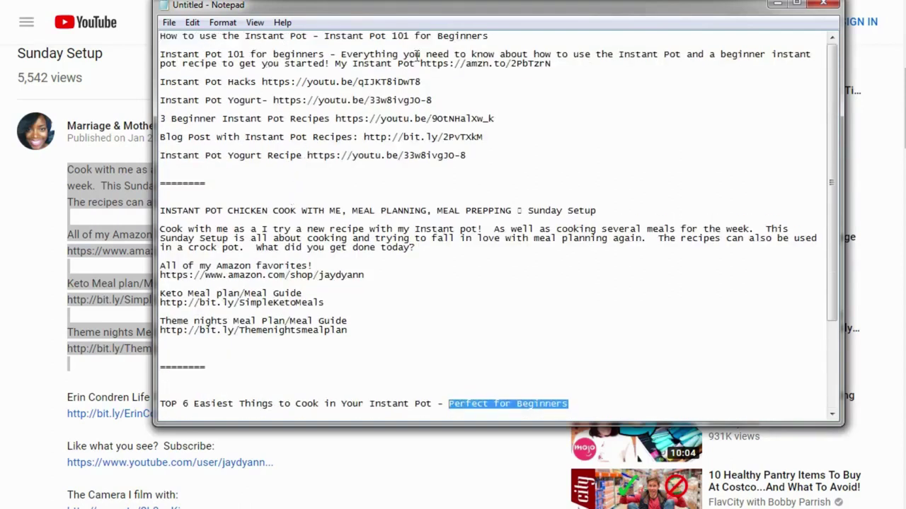
scroll(495, 253, down, 3)
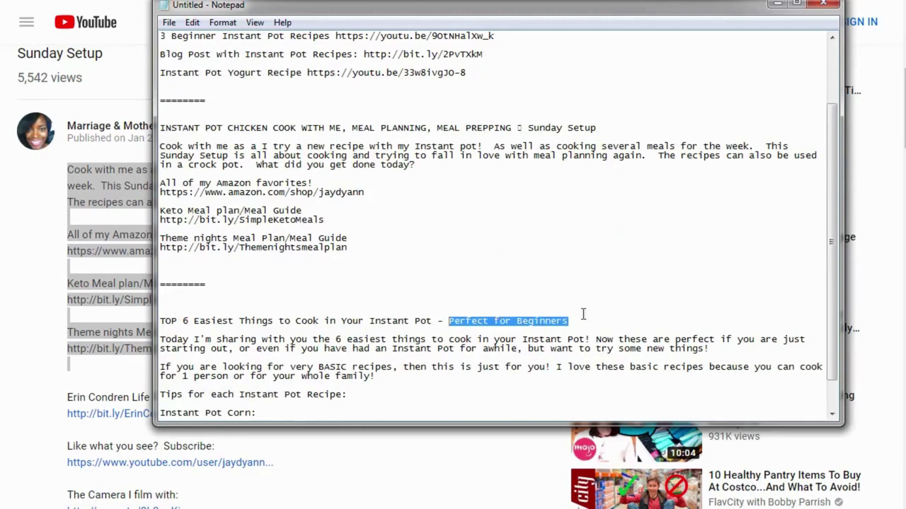
scroll(590, 318, up, 2)
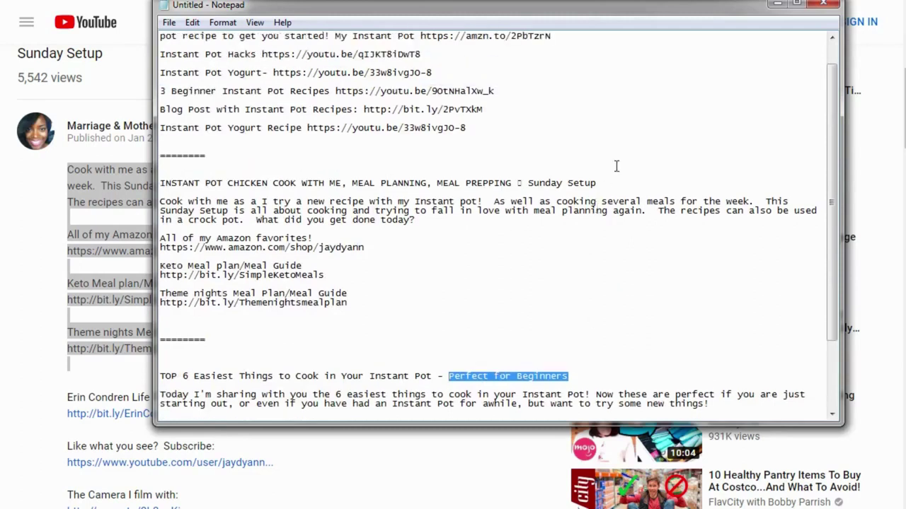
Step: Examine the chicken video's collected title, highlighting it in full and then only from "MEAL PREPPING" to "Sunday Setup"
drag(607, 183, 438, 175)
click(438, 190)
drag(607, 183, 159, 182)
click(607, 183)
drag(607, 182, 438, 182)
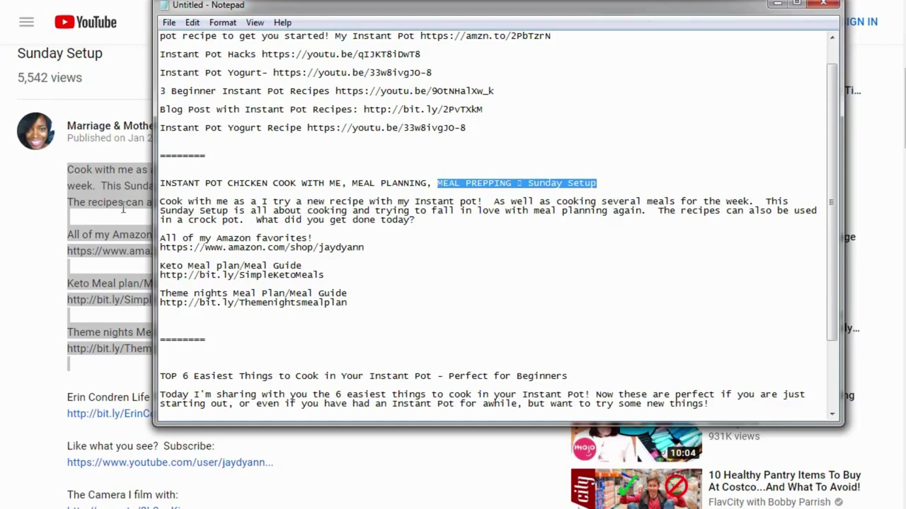
Step: Return to the browser, search Google for "social blade" in a new private window and open the SocialBlade.com website
click(71, 160)
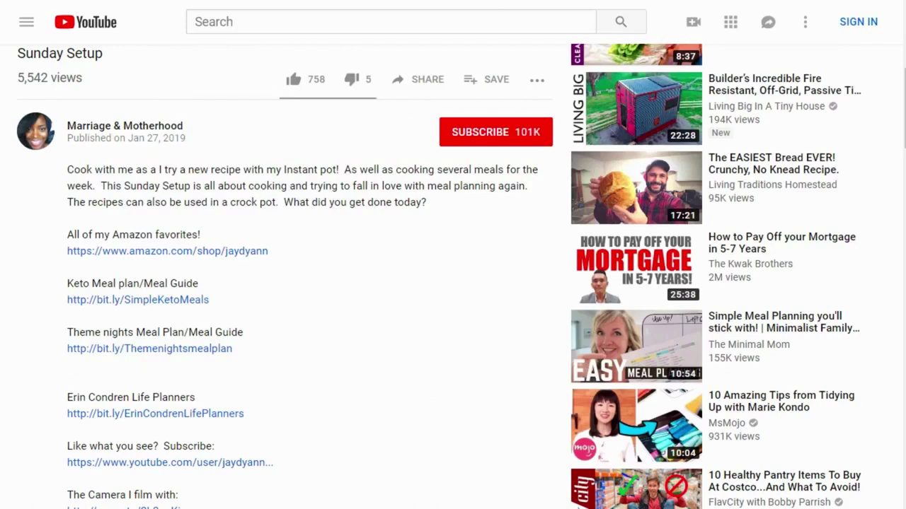
key(ctrl+shift+n)
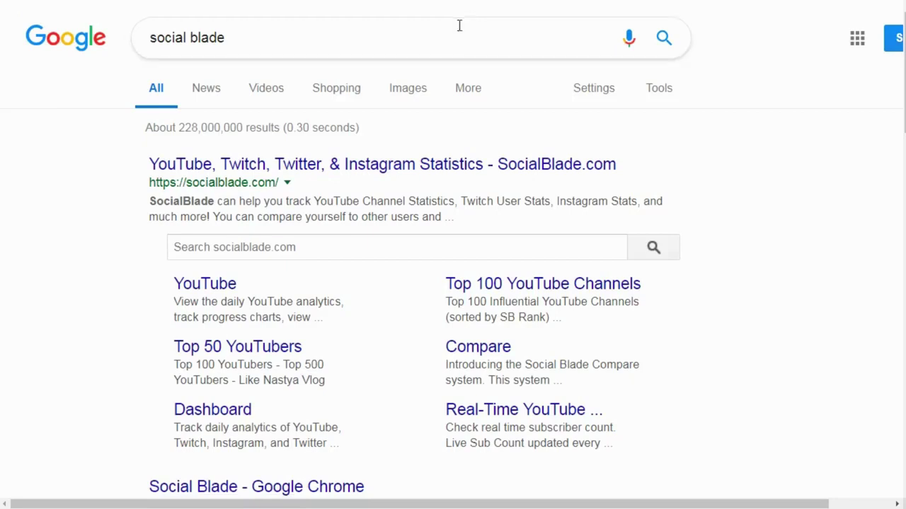
click(182, 166)
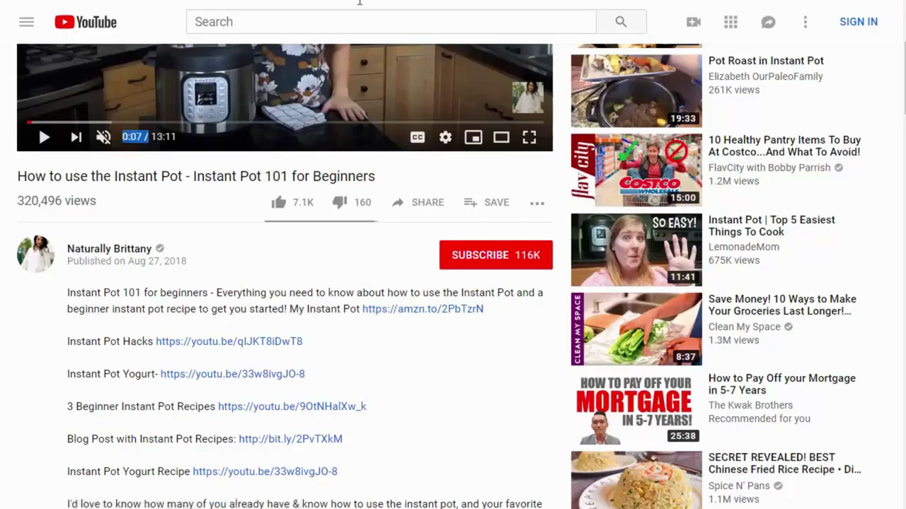
Step: Copy the channel name Naturally Brittany from the Instant Pot 101 video and search Social Blade for it
drag(77, 245, 67, 249)
key(ctrl+c)
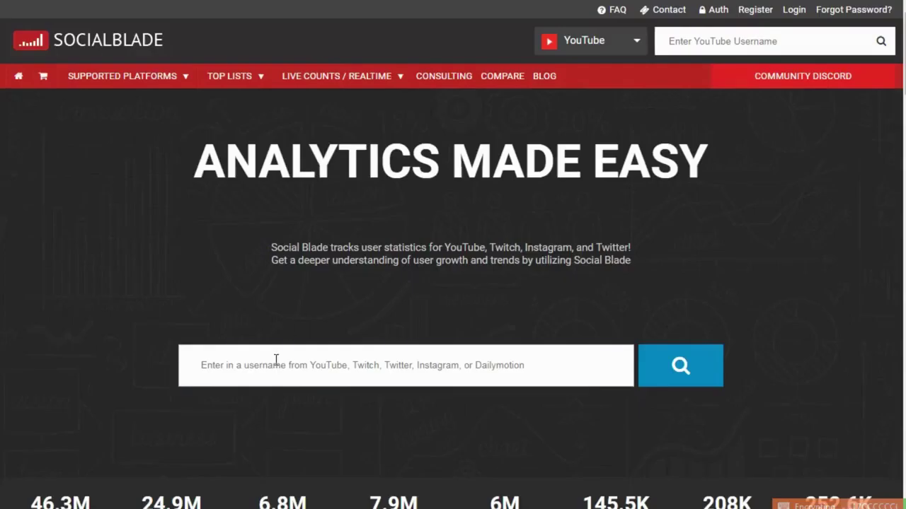
click(276, 361)
key(ctrl+v)
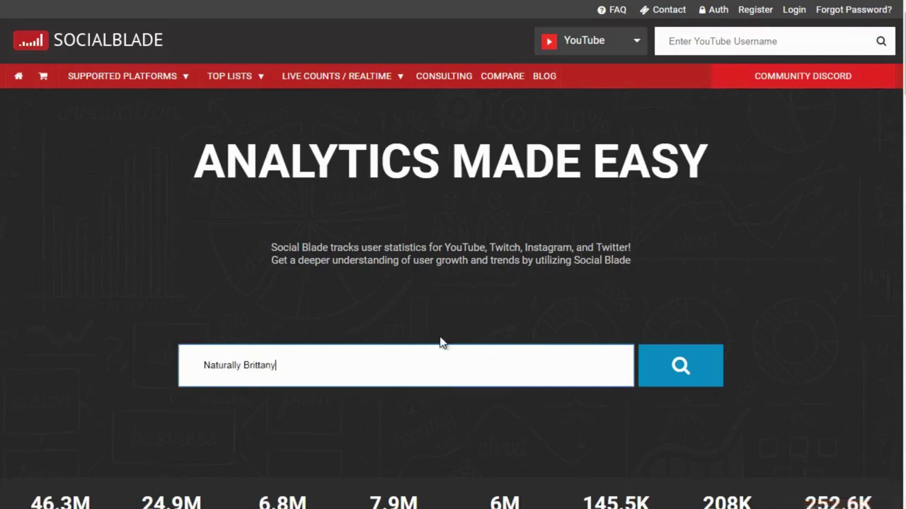
click(682, 367)
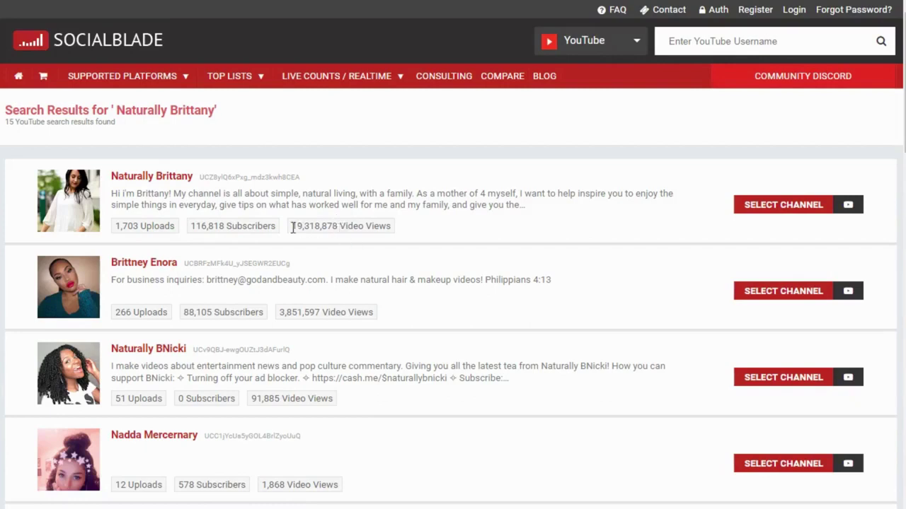
Step: Highlight Naturally Brittany's total video views and open the channel's Social Blade page in a new tab
drag(292, 228, 339, 228)
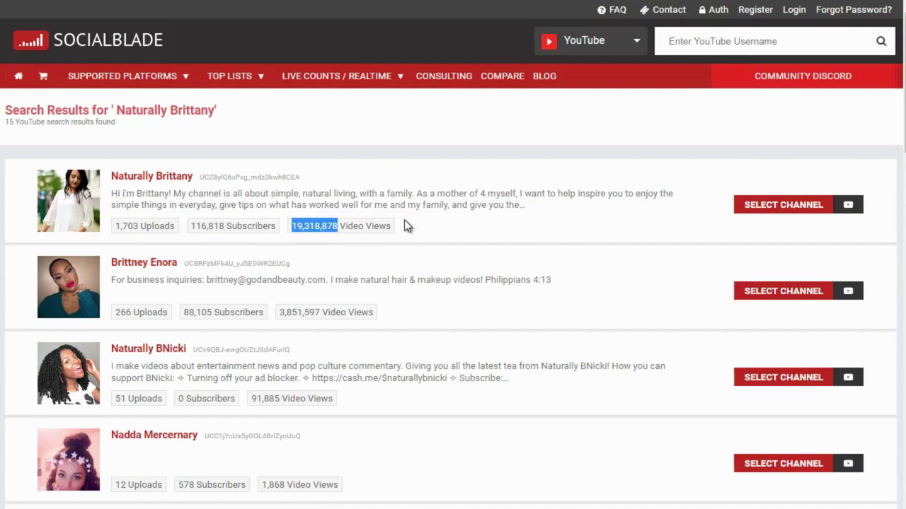
right_click(177, 183)
click(191, 188)
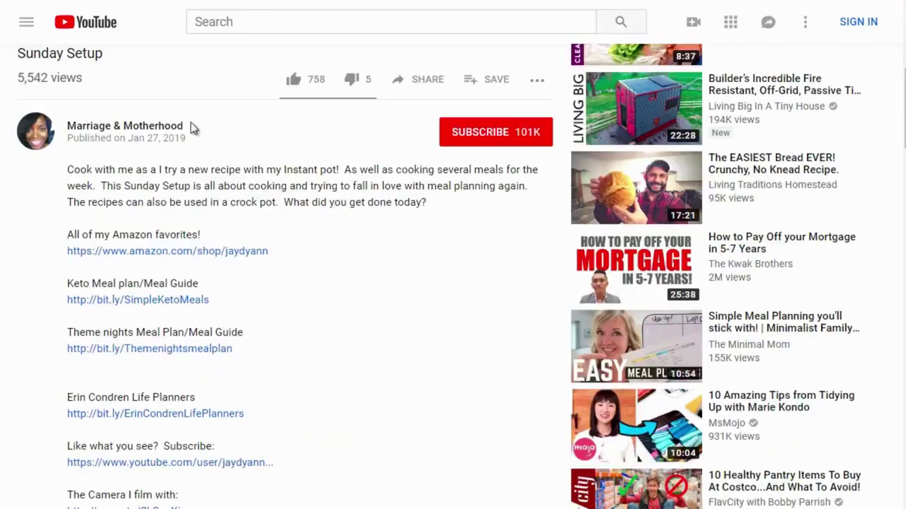
Step: Copy the chicken video's channel name, search Social Blade for Marriage & Motherhood and open that channel's page in a new tab
drag(191, 127, 66, 127)
key(ctrl+c)
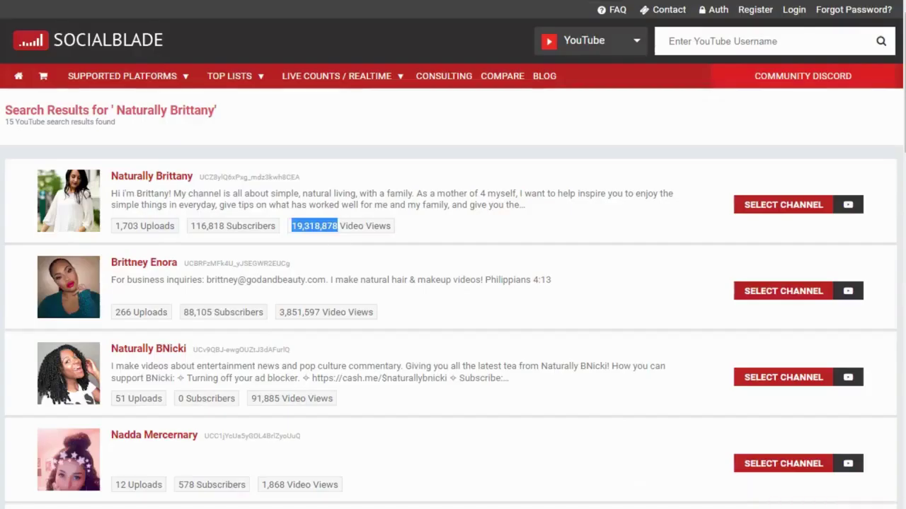
click(684, 31)
key(ctrl+v)
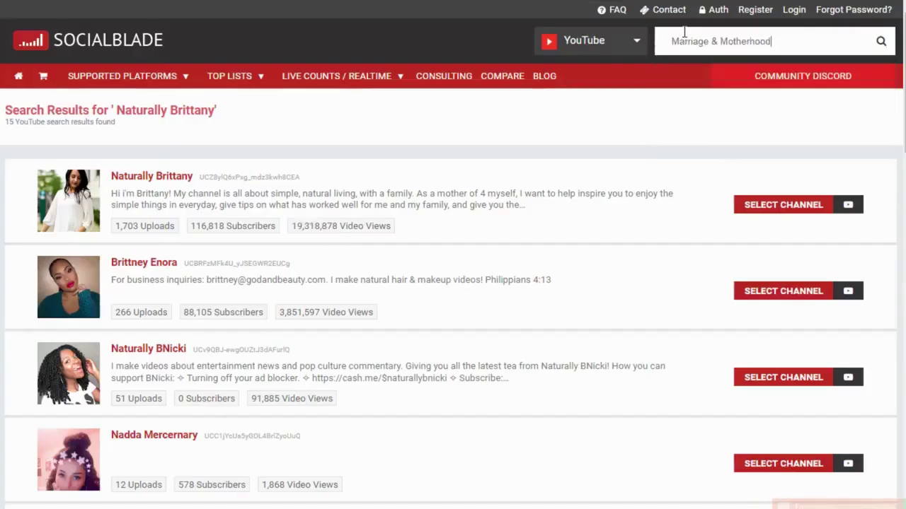
key(Return)
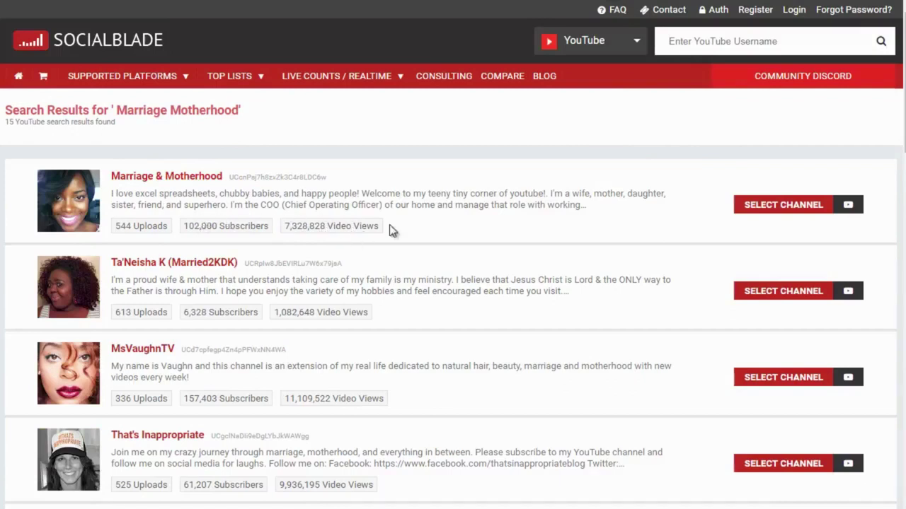
right_click(187, 178)
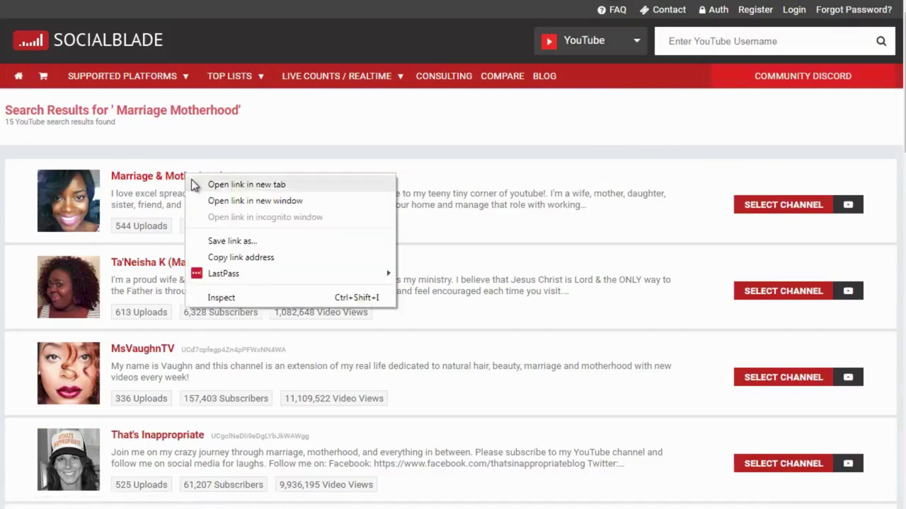
click(212, 184)
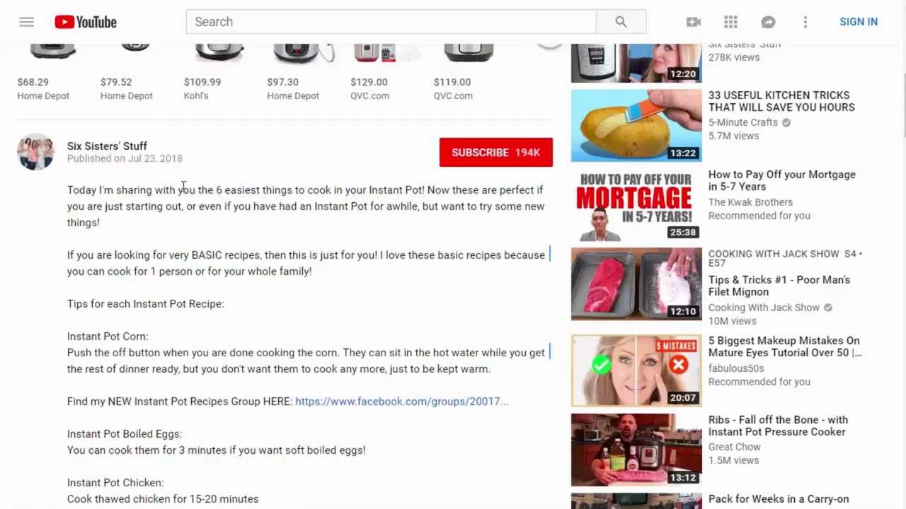
Step: Copy the channel name from the TOP 6 Easiest Things video, search Social Blade for Six Sisters' Stuff and open that channel's page in a new tab
scroll(169, 166, up, 7)
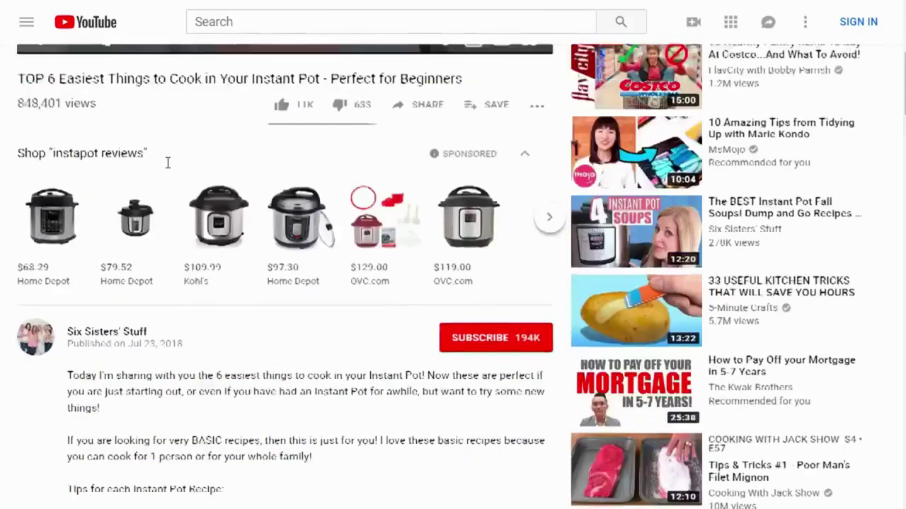
scroll(166, 163, down, 6)
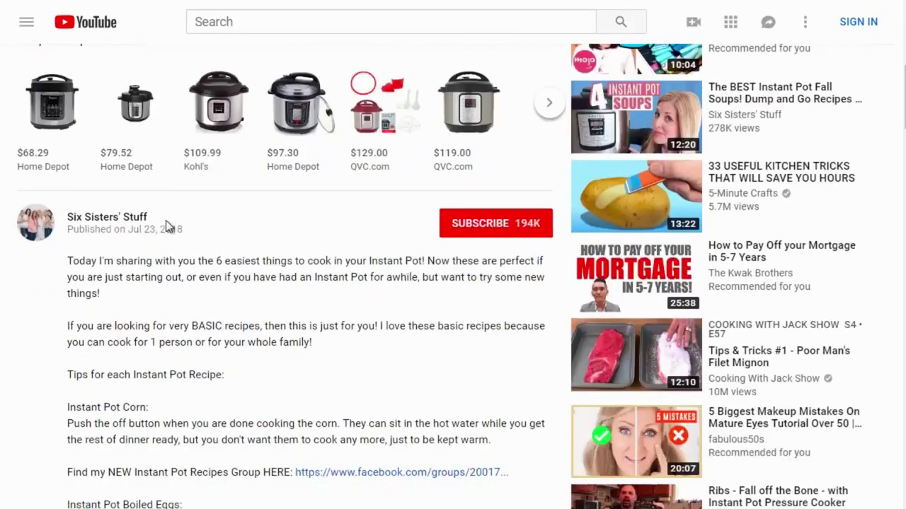
drag(152, 218, 66, 217)
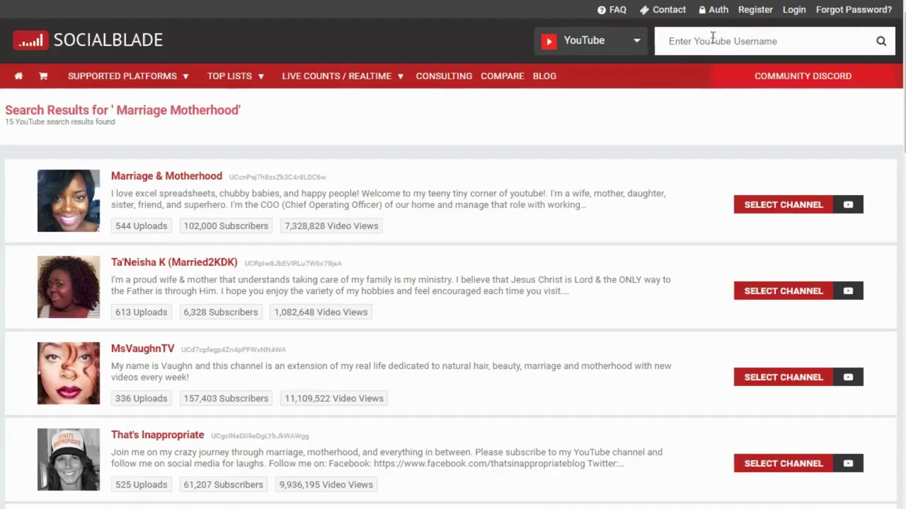
text(Six Sisters' Stuff)
key(Return)
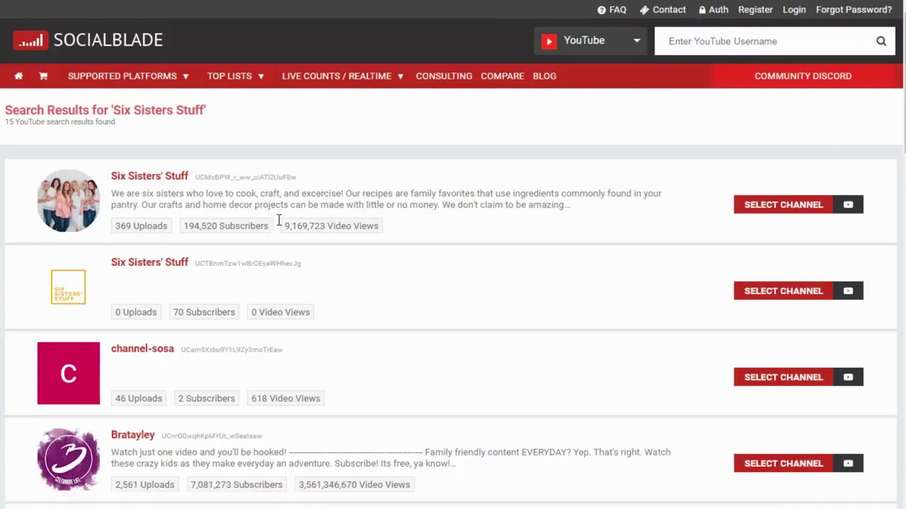
right_click(160, 183)
click(192, 203)
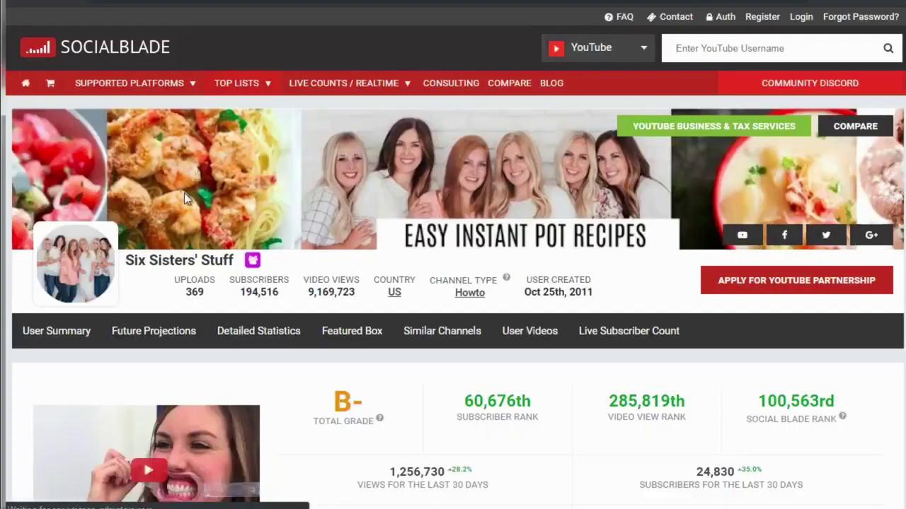
scroll(184, 193, down, 3)
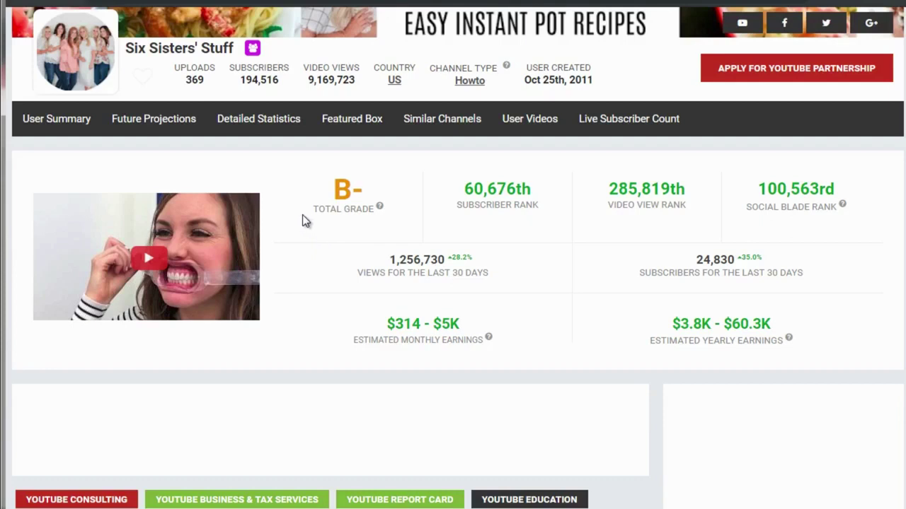
scroll(302, 215, up, 1)
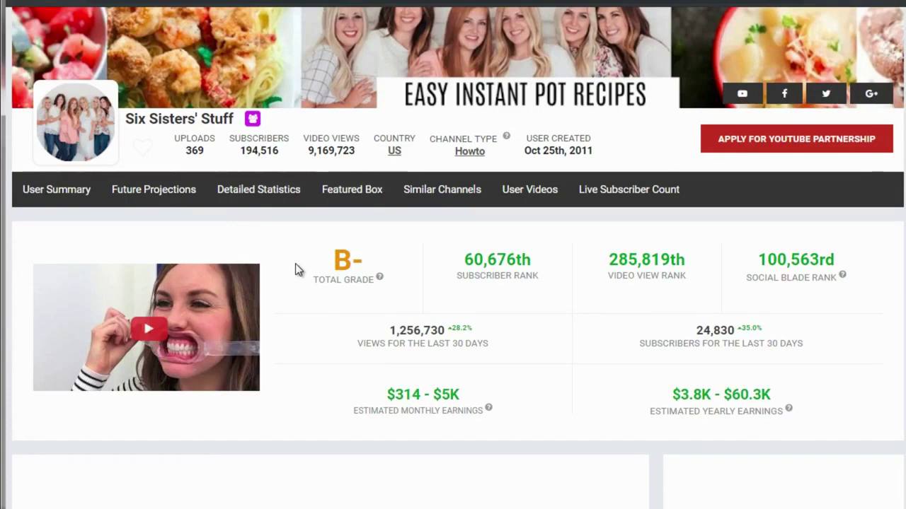
scroll(297, 267, down, 5)
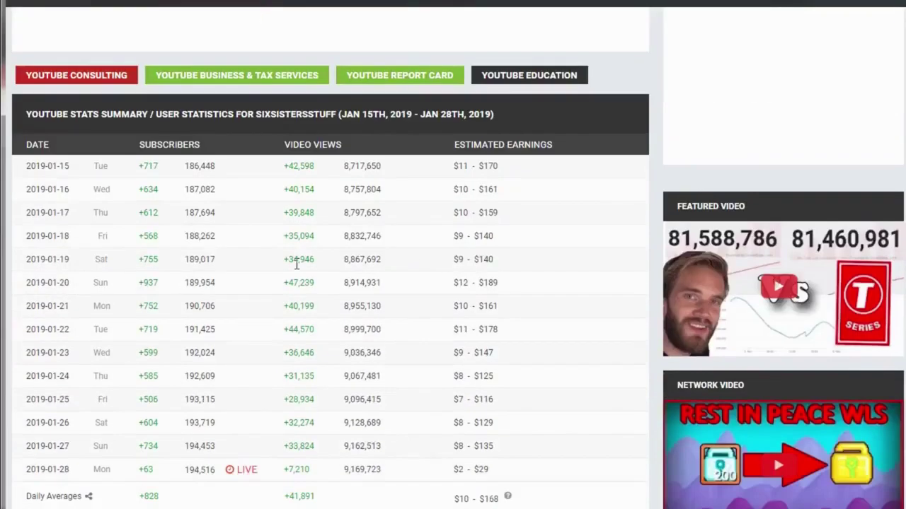
scroll(297, 263, down, 1)
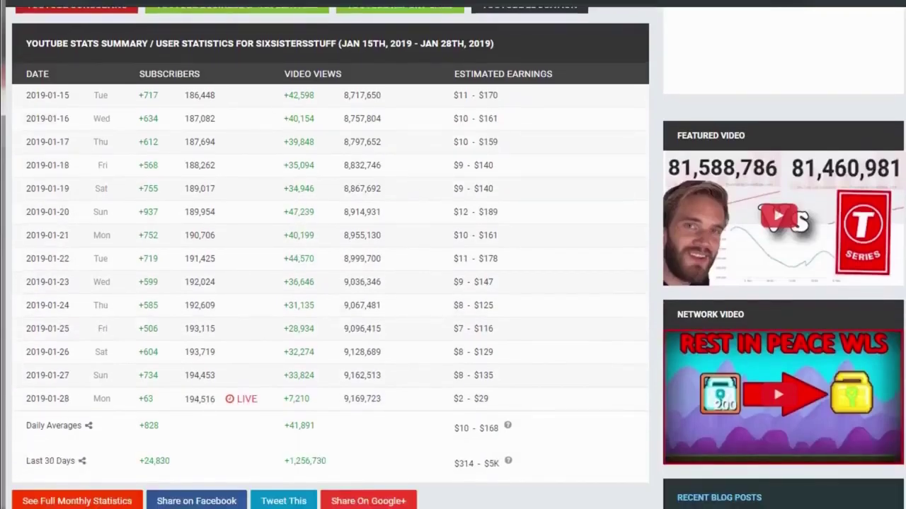
scroll(187, 170, up, 6)
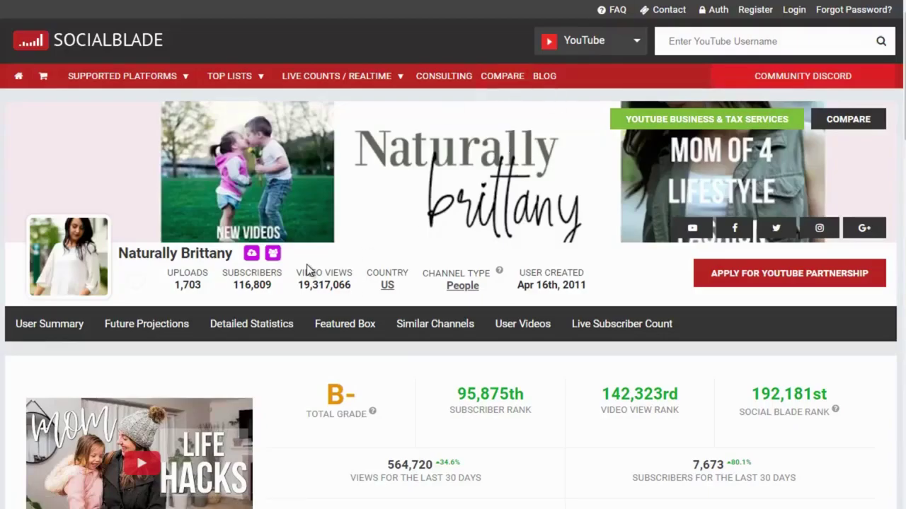
scroll(307, 267, down, 2)
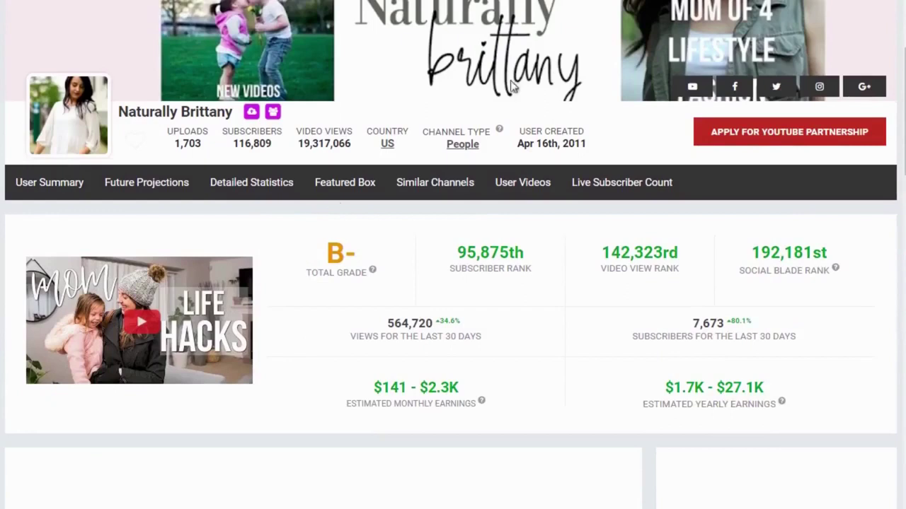
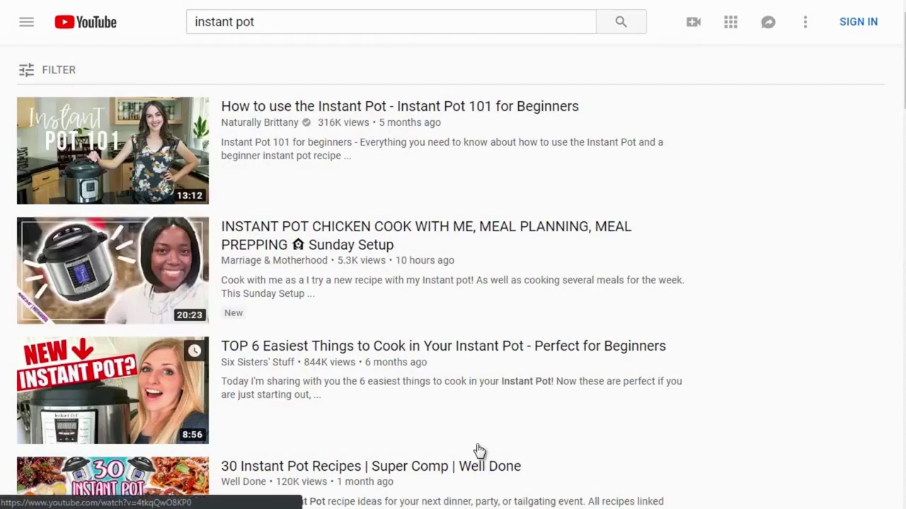
Step: Switch to the Notepad notes, compare the three videos' titles and descriptions, and minimize the notes
key(alt+Tab)
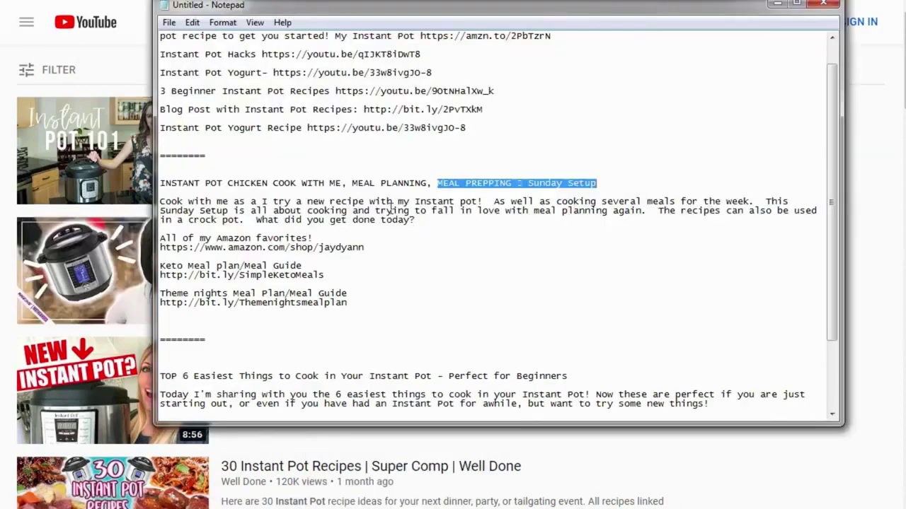
click(391, 209)
click(393, 177)
scroll(394, 177, up, 1)
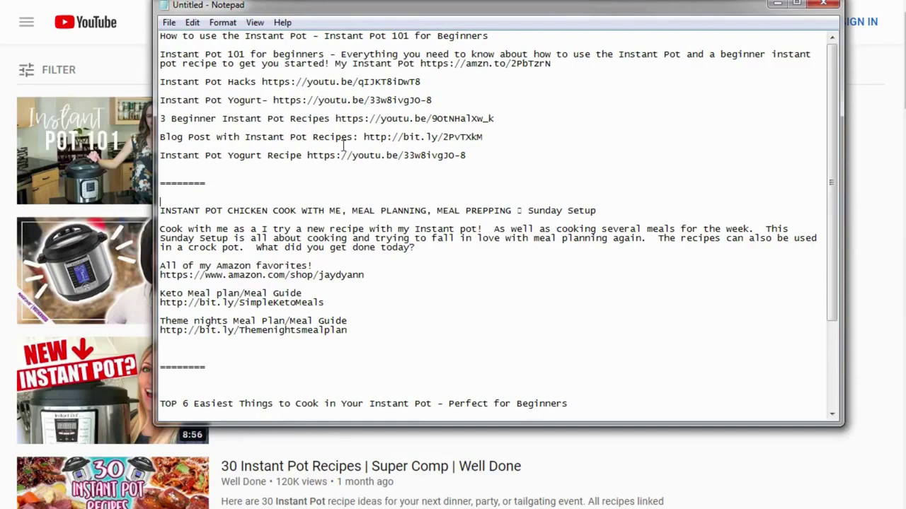
scroll(514, 313, down, 2)
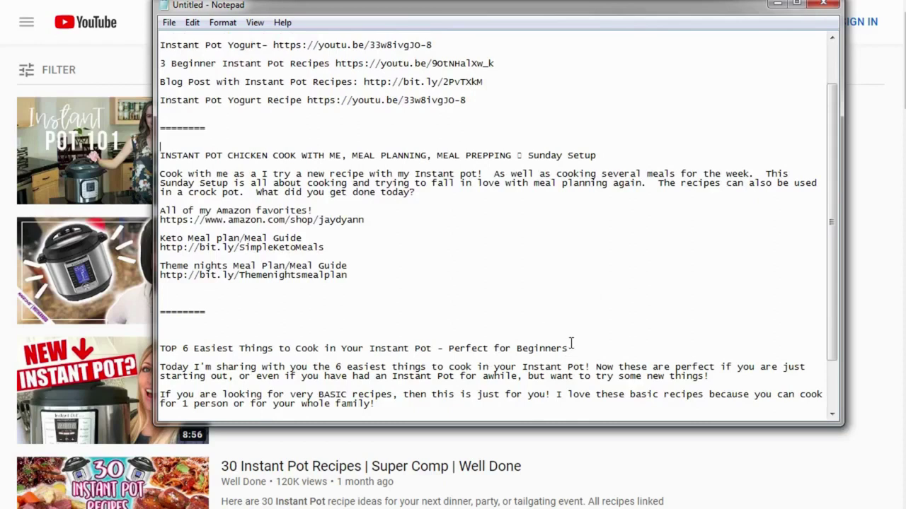
drag(574, 346, 566, 339)
click(521, 343)
scroll(531, 251, down, 2)
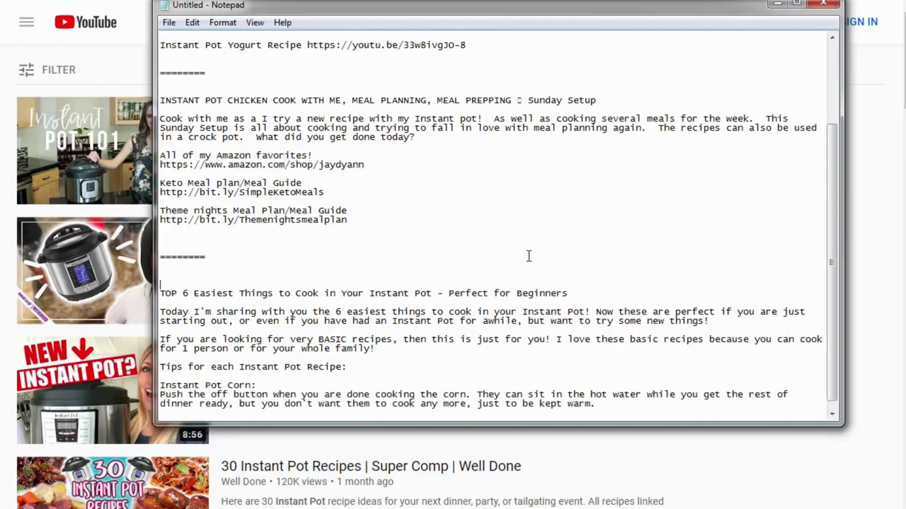
click(780, 4)
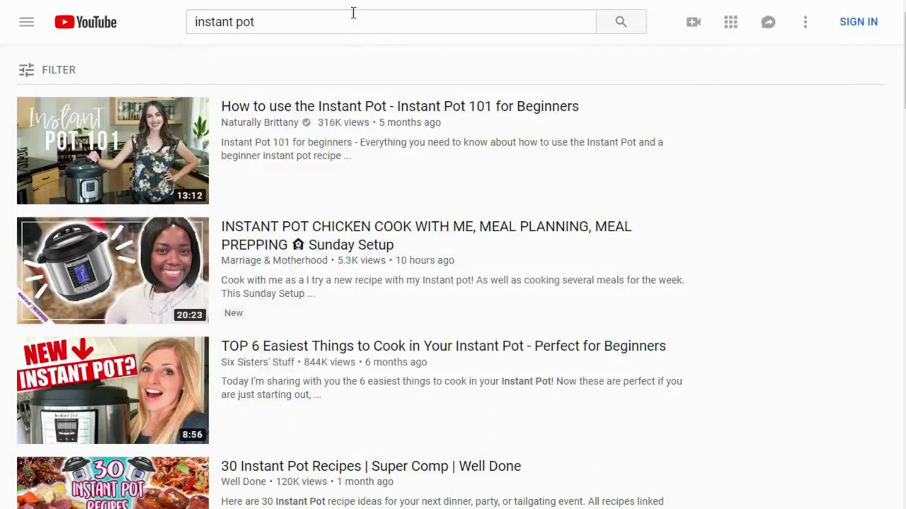
Step: Check YouTube's search suggestions for "instant pot" and examine the titles, thumbnails, view counts and ages of the ranking videos
click(285, 24)
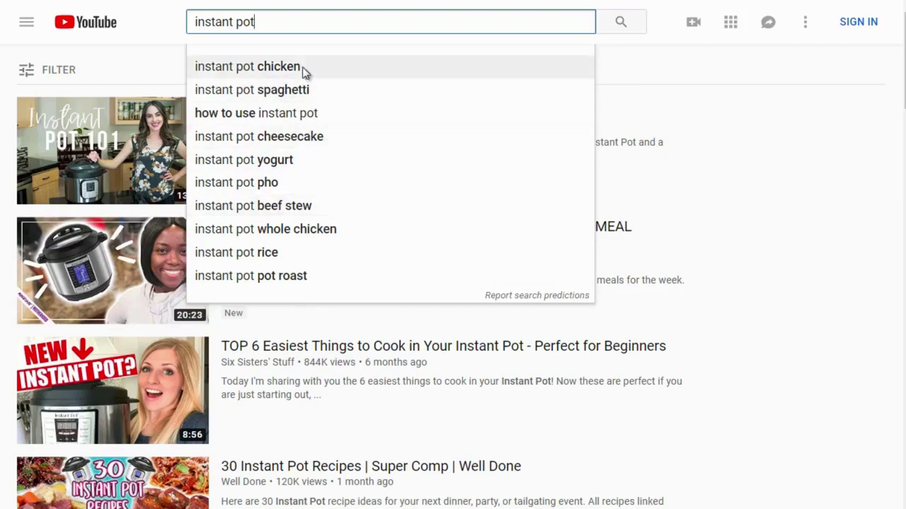
click(631, 76)
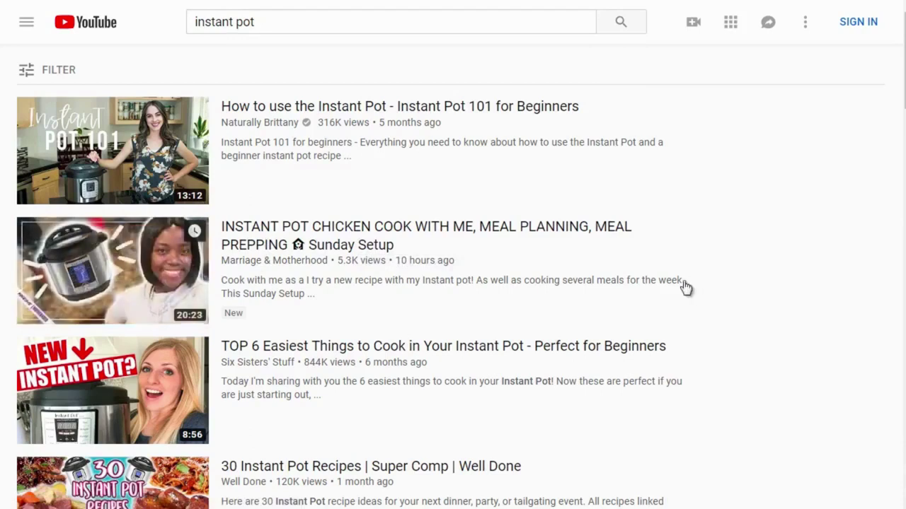
scroll(685, 287, down, 4)
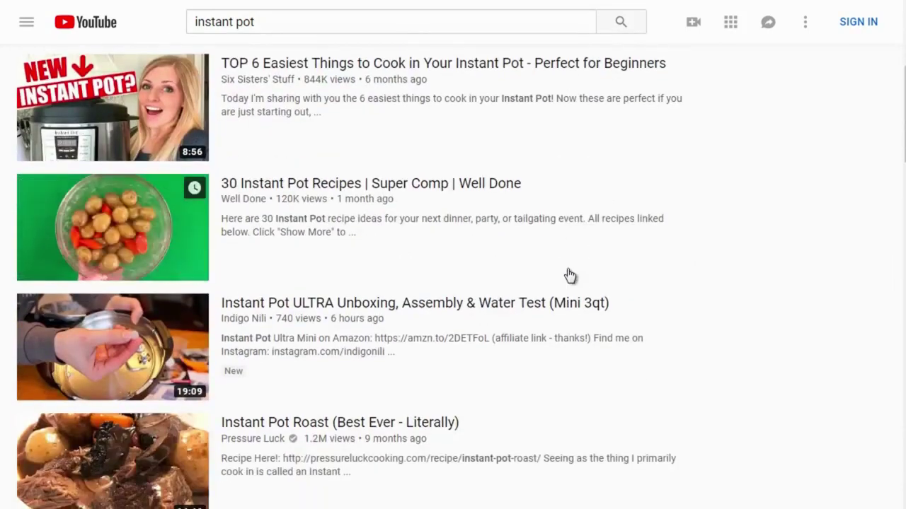
scroll(569, 275, up, 3)
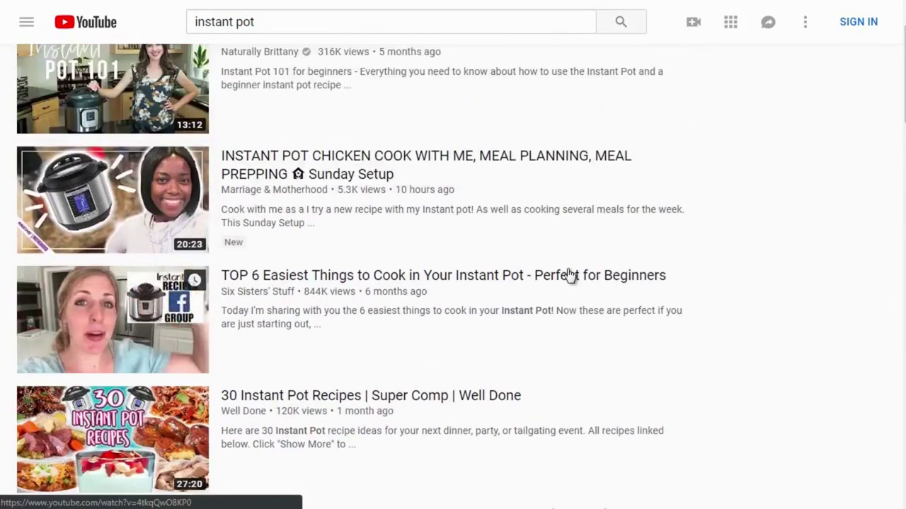
scroll(570, 276, down, 1)
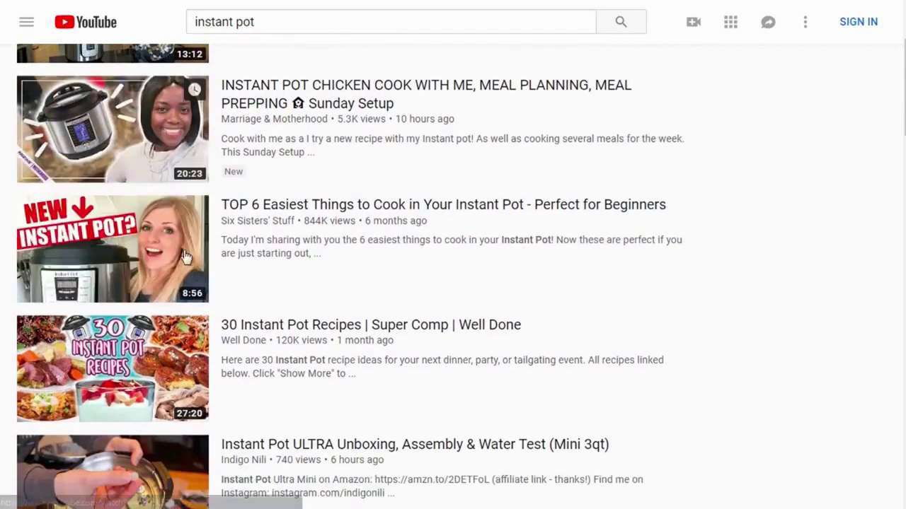
scroll(681, 276, down, 2)
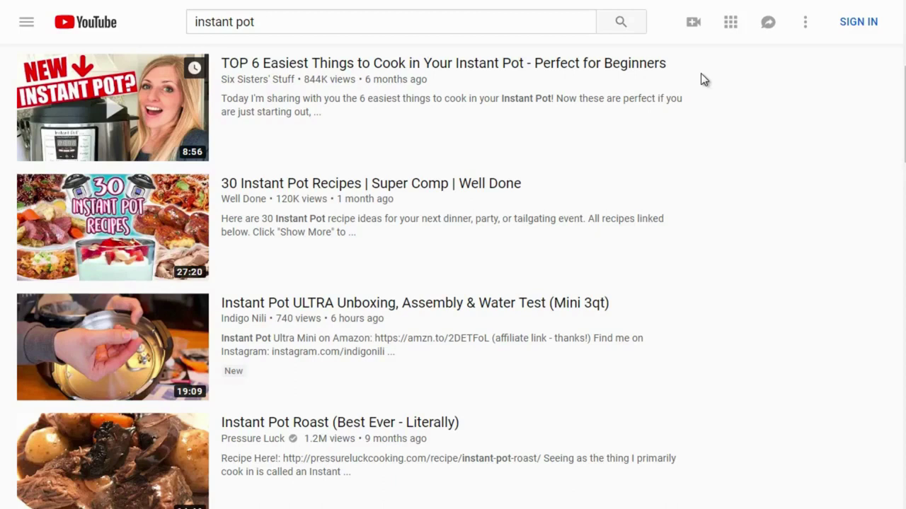
scroll(697, 92, down, 1)
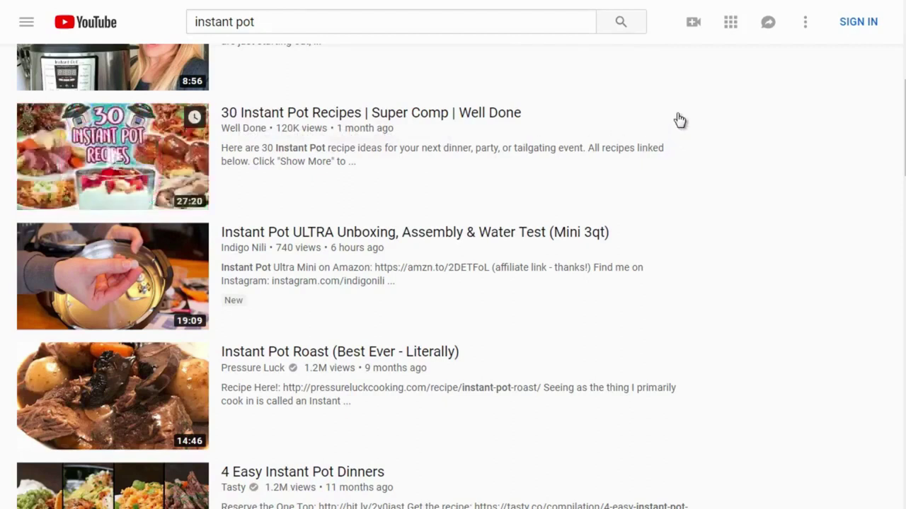
scroll(679, 122, down, 2)
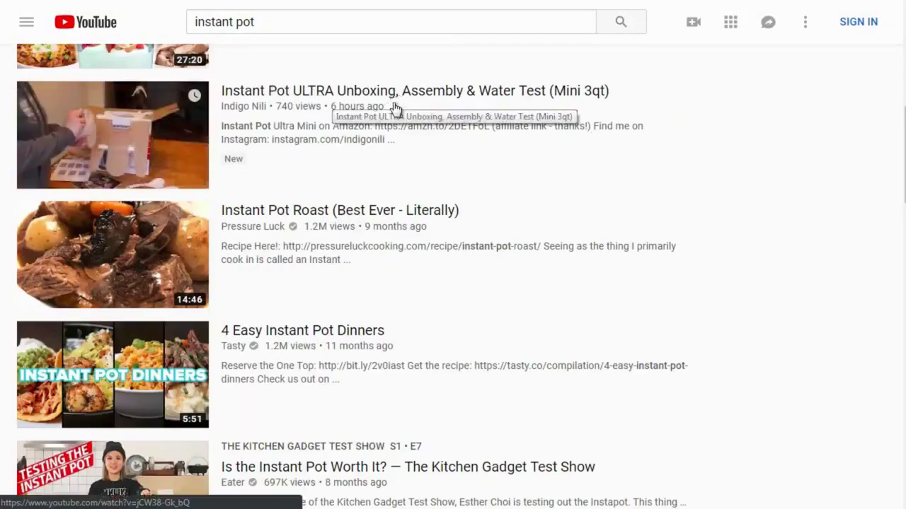
scroll(394, 318, up, 7)
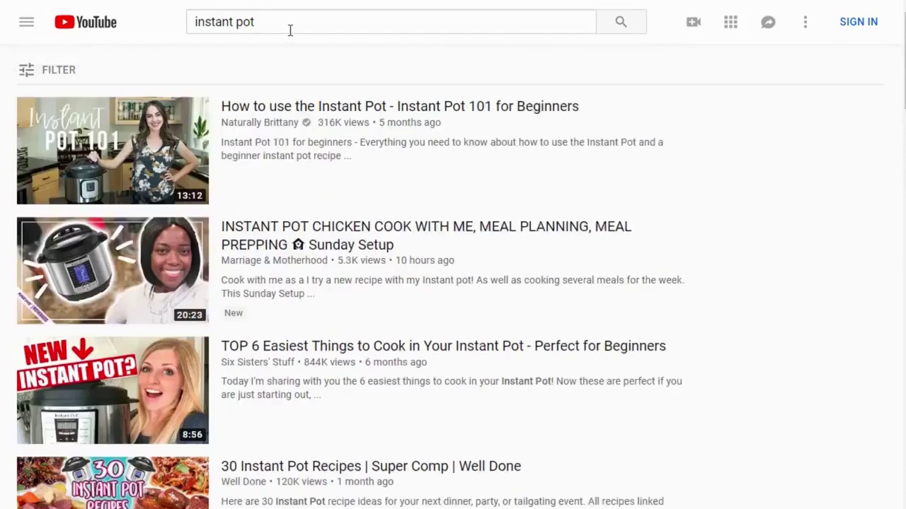
Step: Bring up YouTube's suggestions for "instant pot" again, highlight the search term and dismiss the suggestion list
click(289, 29)
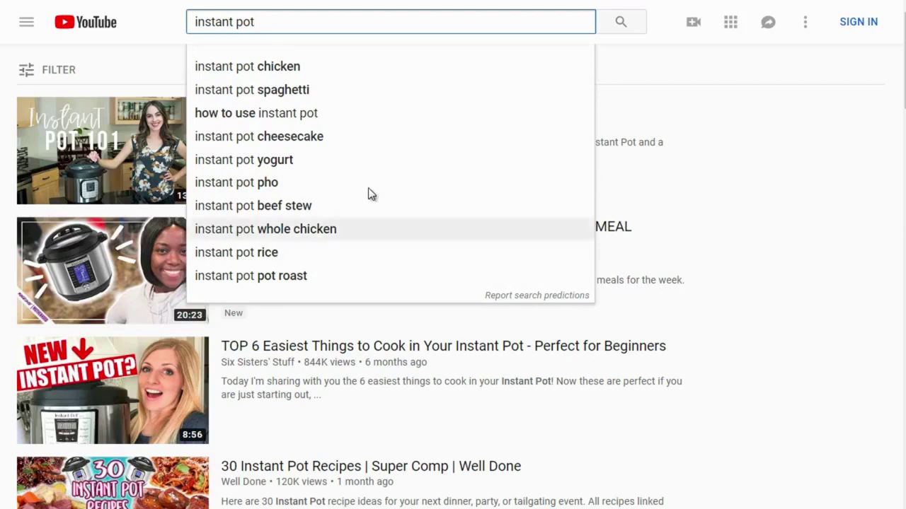
drag(273, 21, 174, 24)
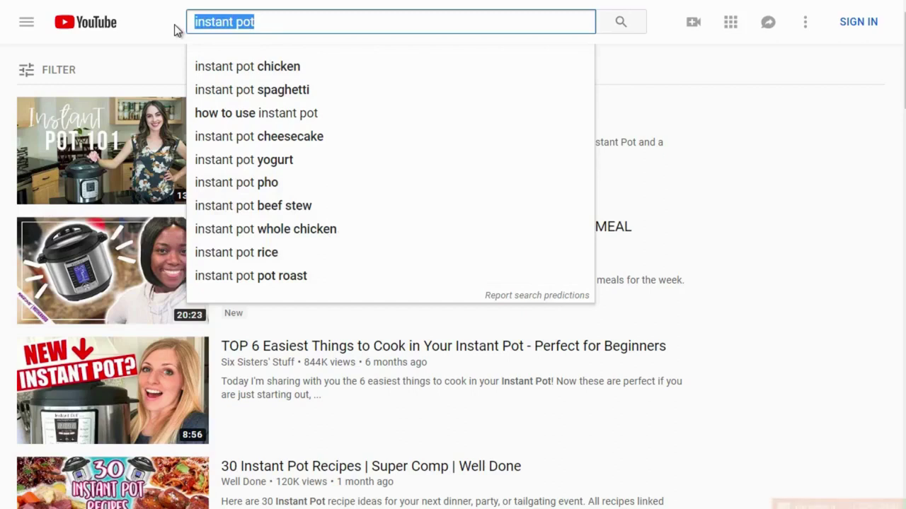
click(748, 92)
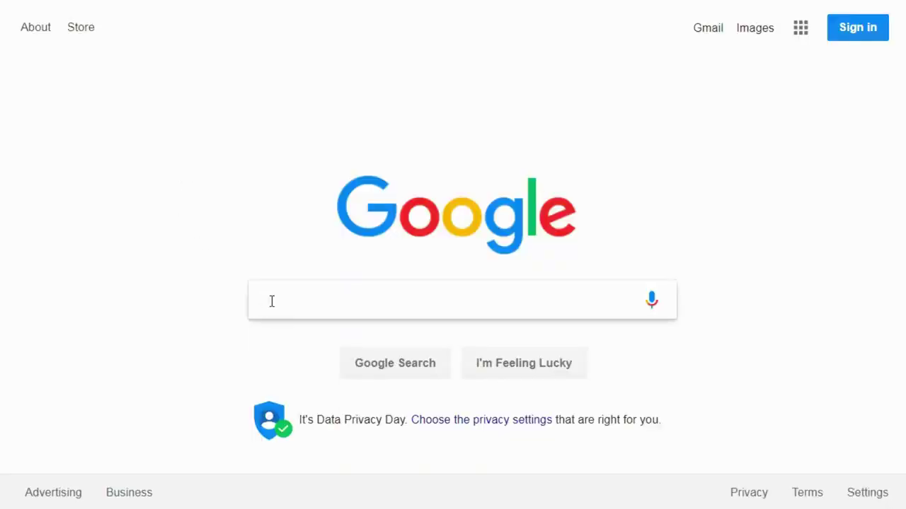
Step: Search Google for "instant pot" and go through the results page to the related searches at its end
text(instant pot)
scroll(235, 297, down, 1)
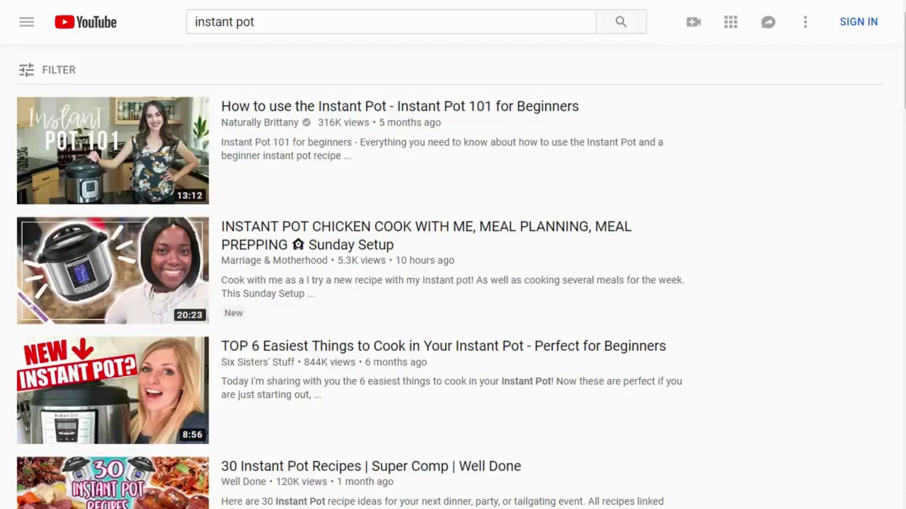
click(272, 26)
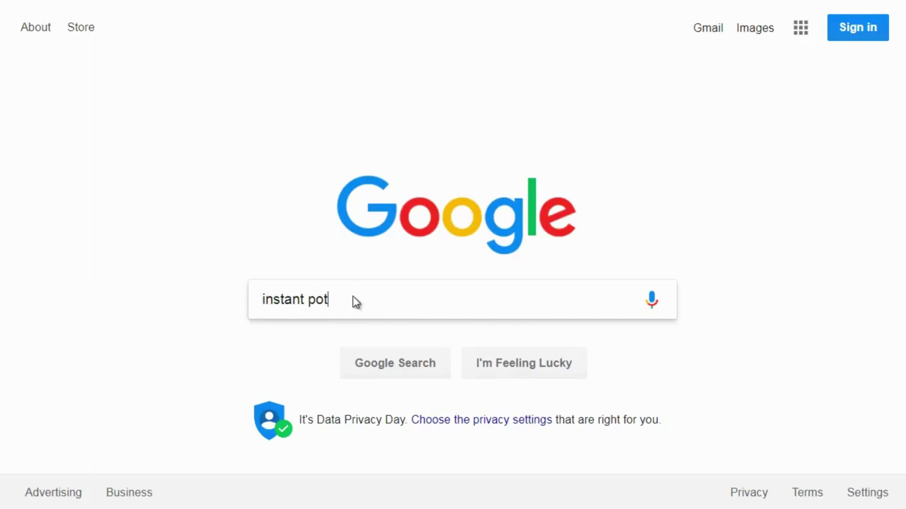
key(Return)
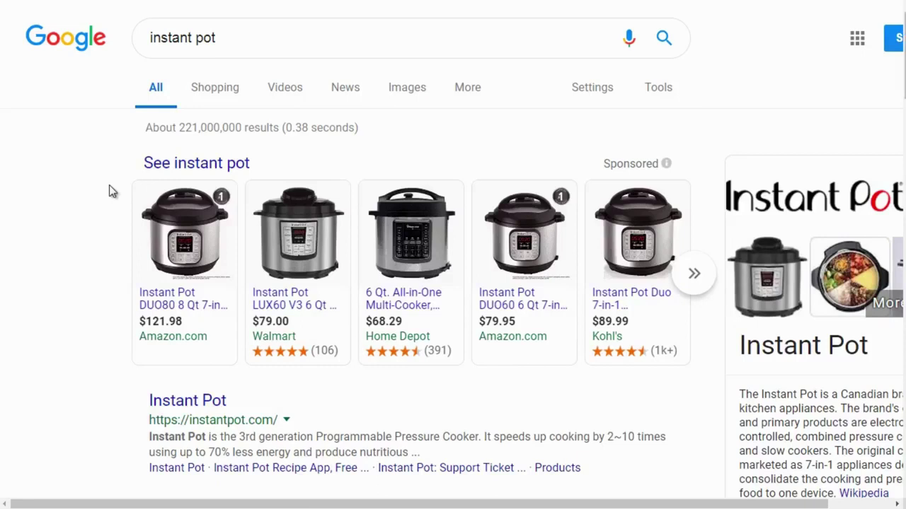
scroll(117, 198, down, 10)
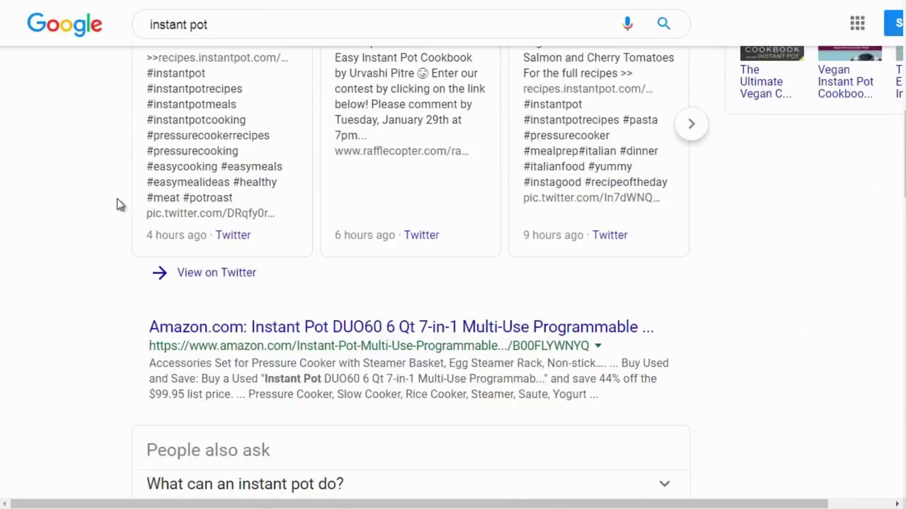
scroll(116, 198, down, 10)
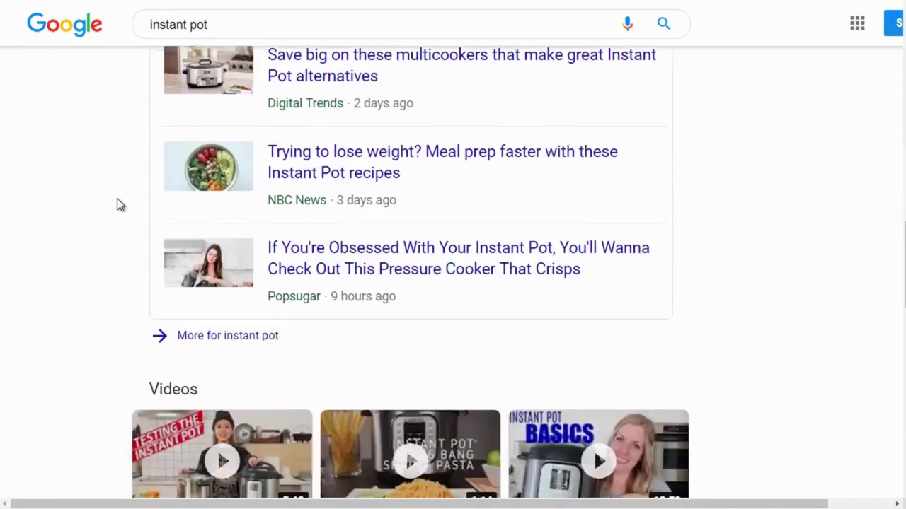
scroll(116, 205, down, 10)
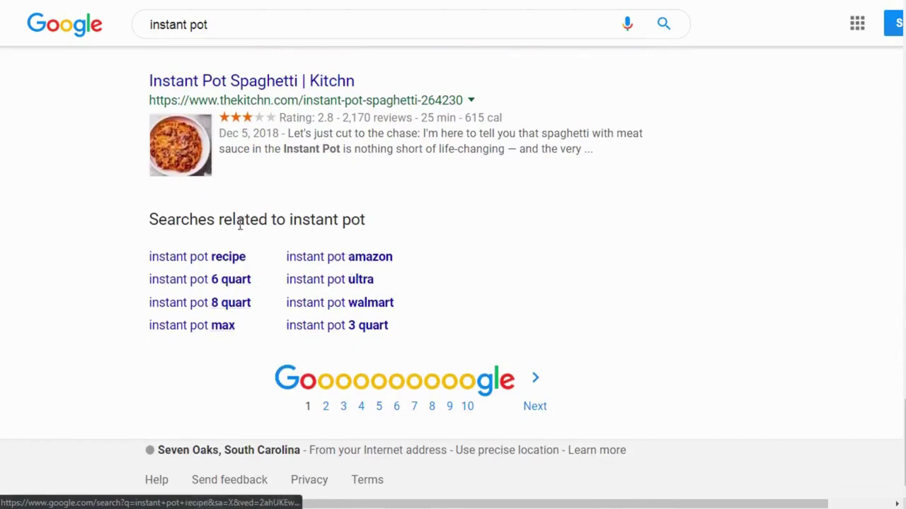
Step: Highlight the related-searches heading, then check Google's search suggestions for "instant pot chicken" and highlight the search term
drag(220, 221, 383, 239)
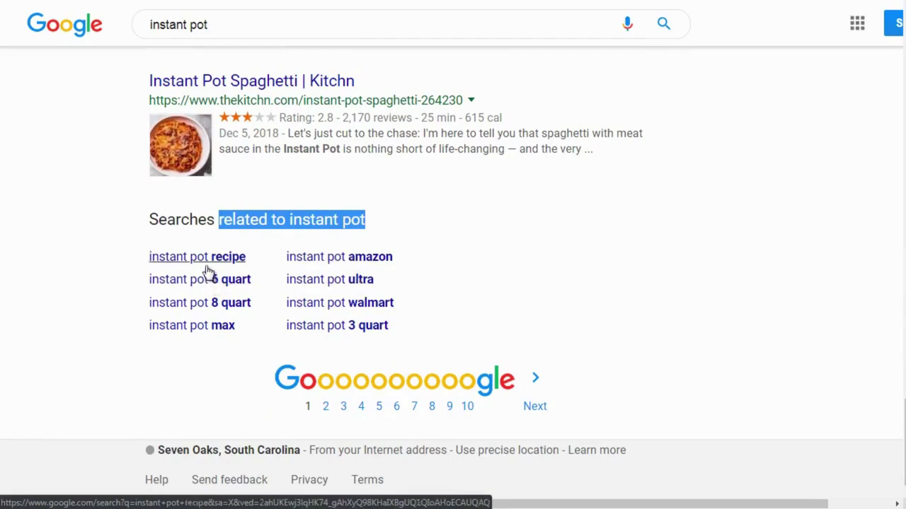
click(237, 28)
text(chicken)
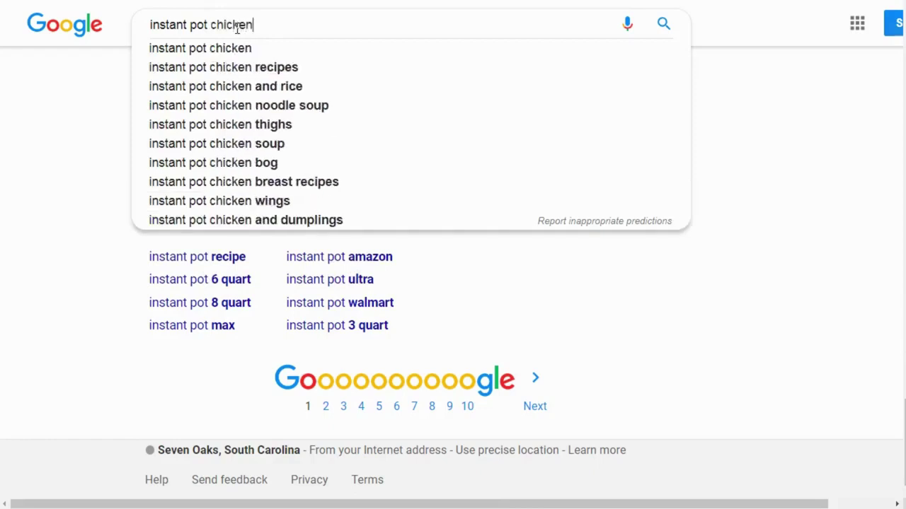
triple_click(237, 29)
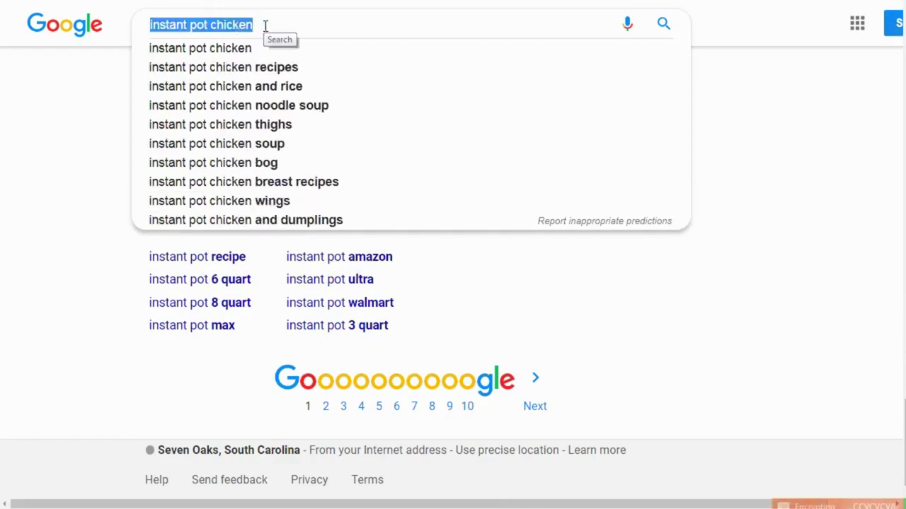
click(270, 28)
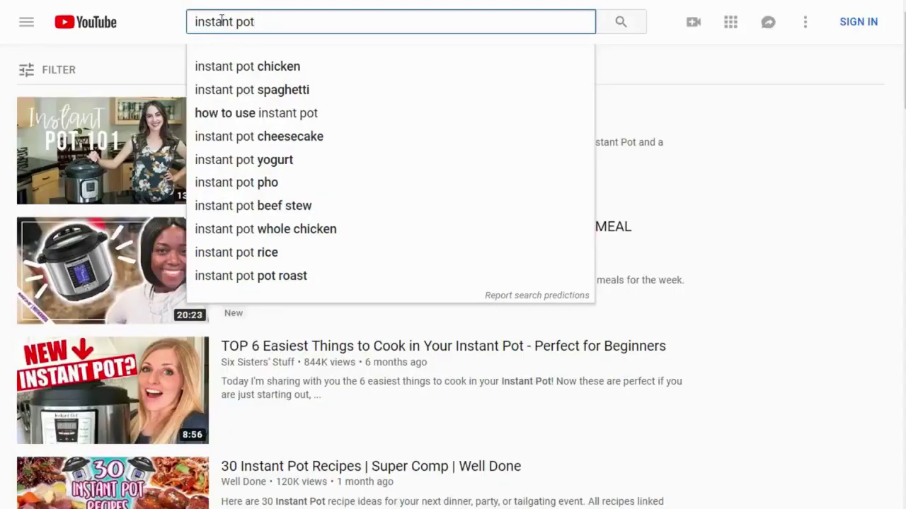
Step: Switch to YouTube, search for "instant pot chicken" and examine the titles, thumbnails, view counts and ages of the ranking videos
triple_click(219, 19)
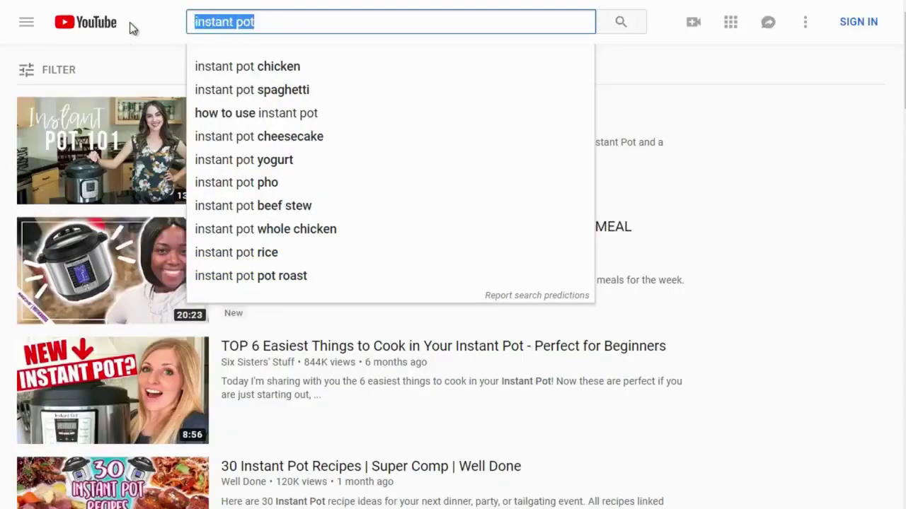
text(instant pot chicken)
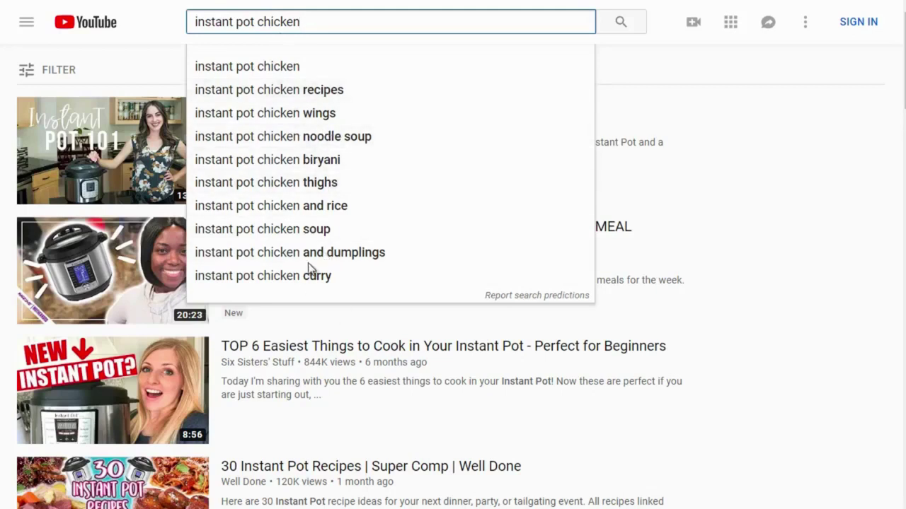
click(198, 71)
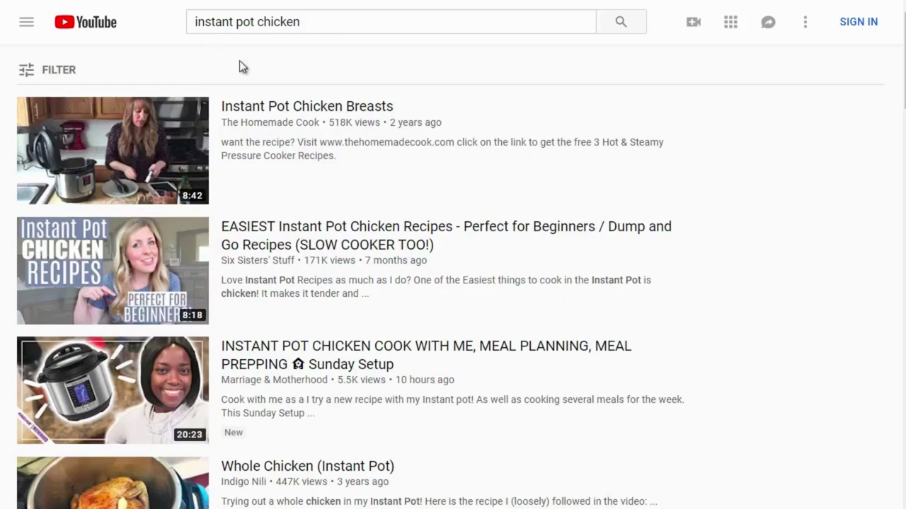
scroll(241, 68, down, 2)
scroll(238, 69, up, 2)
mouse_move(245, 186)
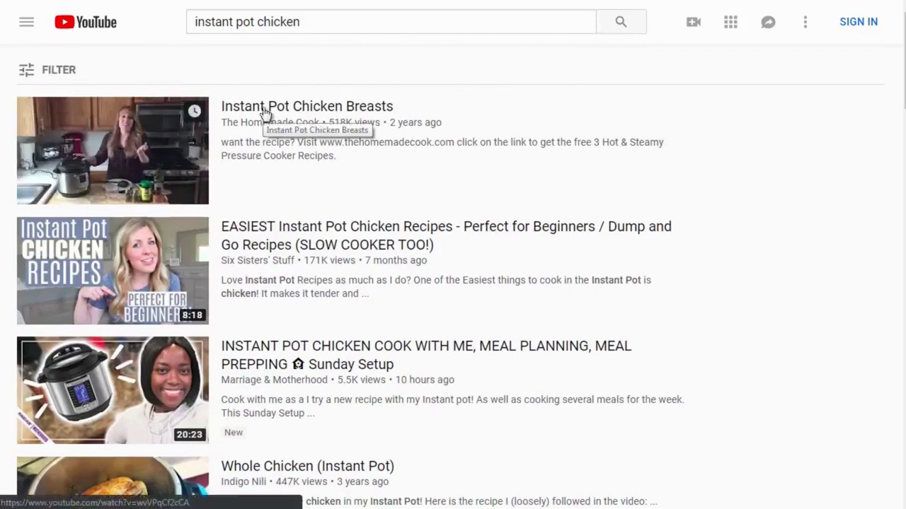
mouse_move(175, 405)
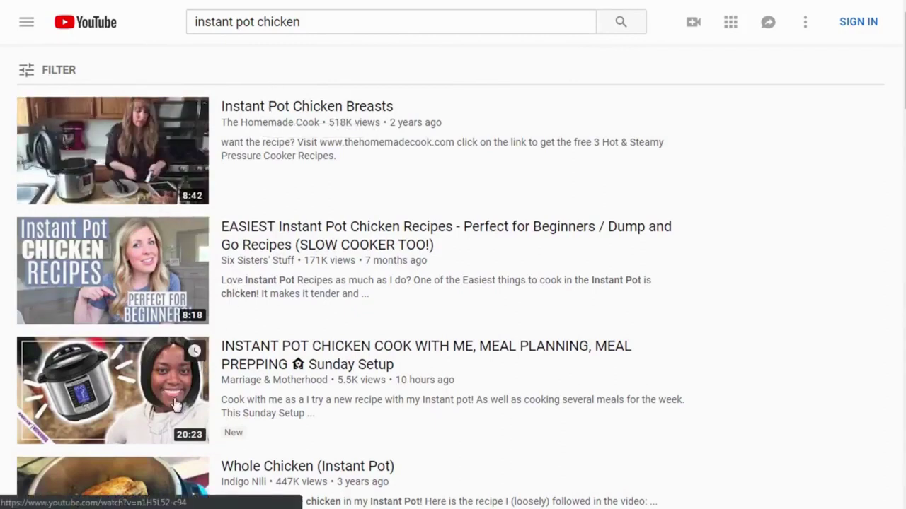
mouse_move(280, 293)
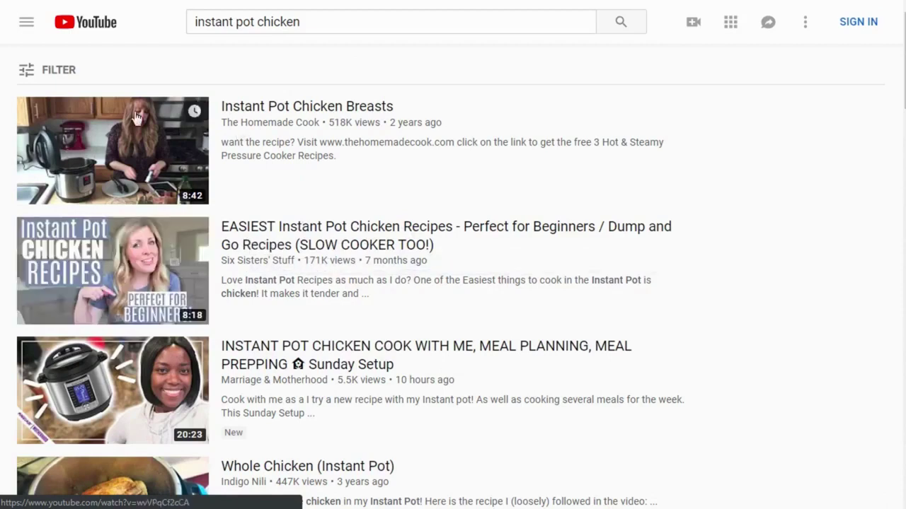
scroll(243, 233, down, 1)
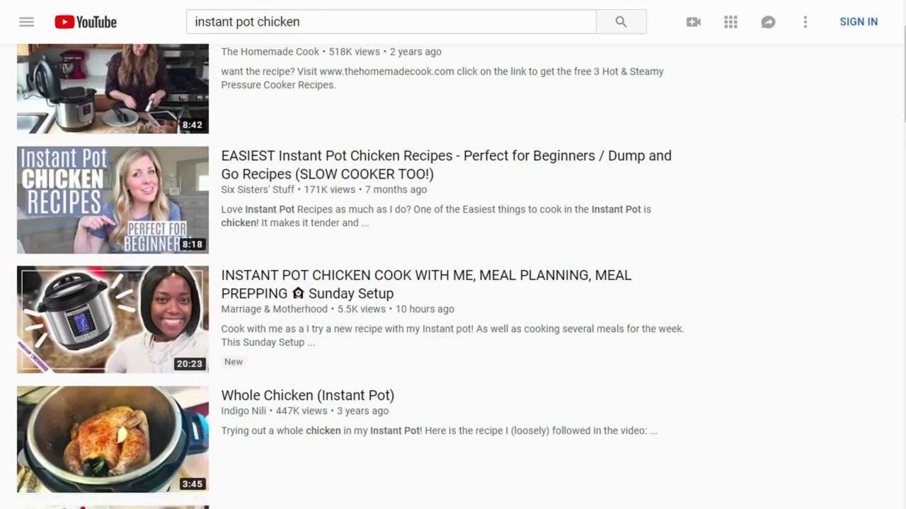
Step: Highlight "instant pot chicken" in the YouTube search and bring up its related suggestions
triple_click(197, 16)
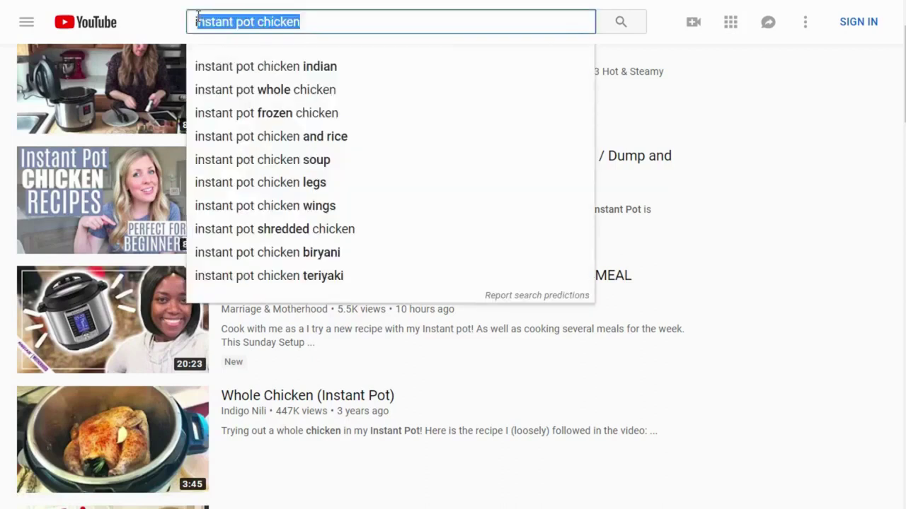
click(197, 17)
triple_click(198, 17)
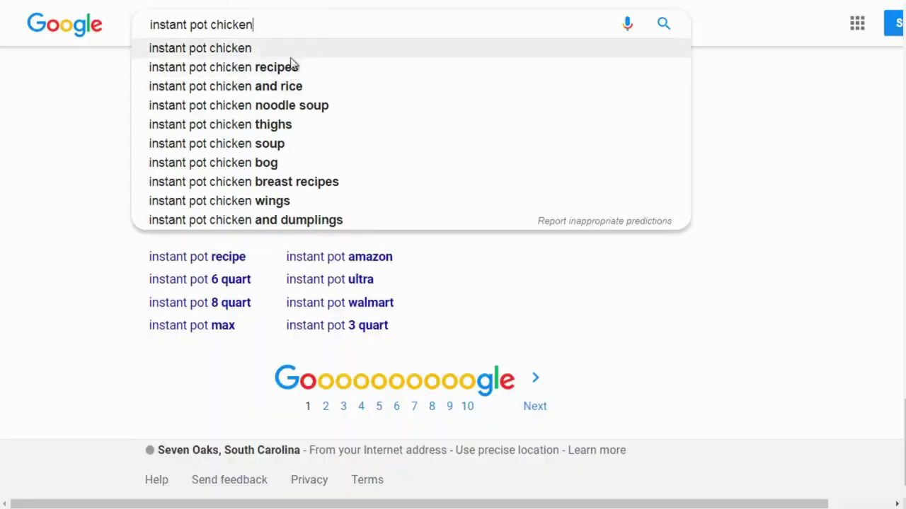
Step: Search Google for "instant pot chicken" and look over the "People also ask" questions on the results page
key(Return)
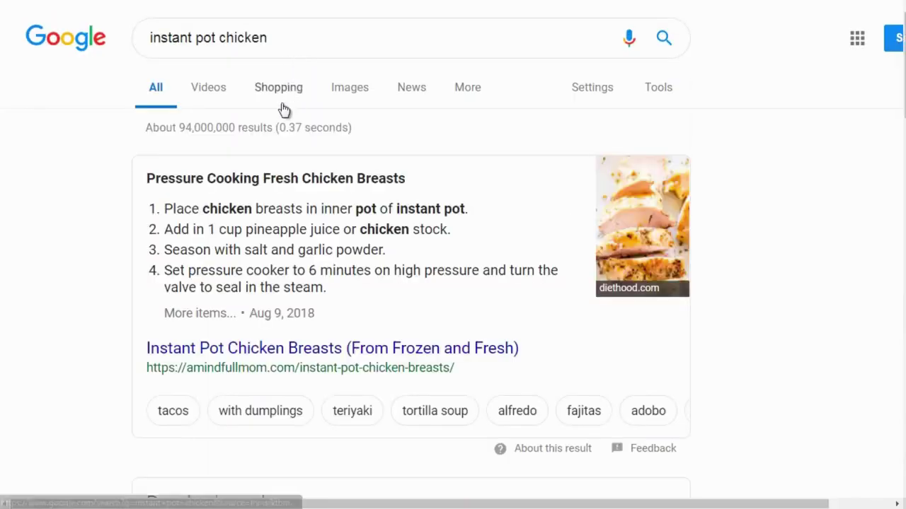
scroll(119, 191, down, 10)
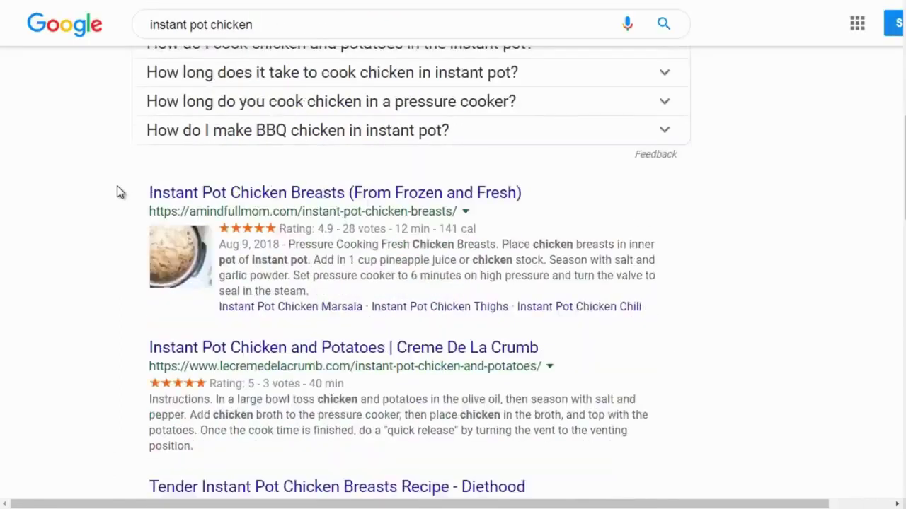
scroll(118, 193, up, 4)
scroll(118, 192, up, 2)
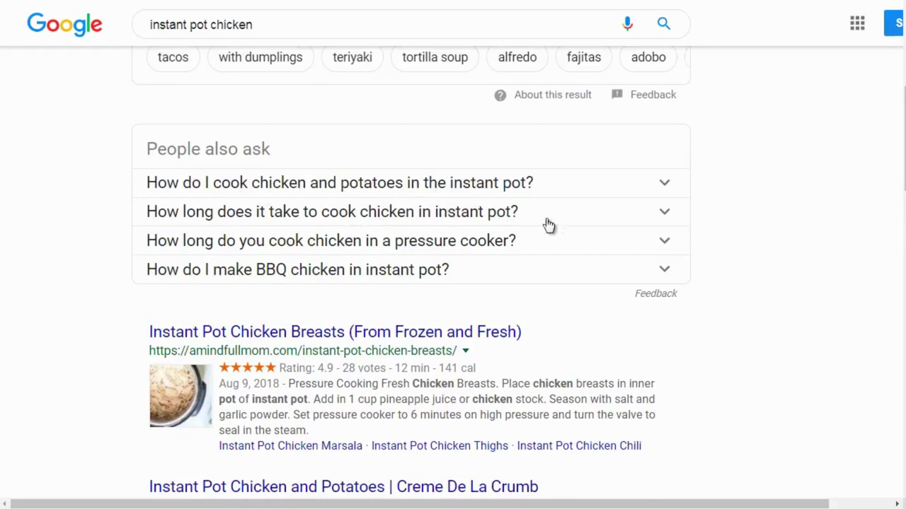
Step: Copy the list of related searches at the end of the Google results
scroll(113, 236, down, 20)
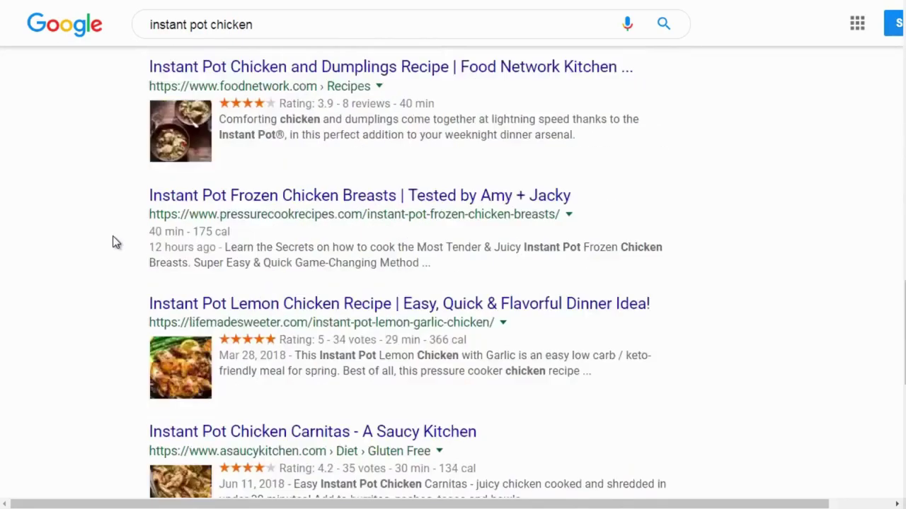
scroll(113, 241, down, 1)
drag(141, 257, 524, 326)
key(ctrl+c)
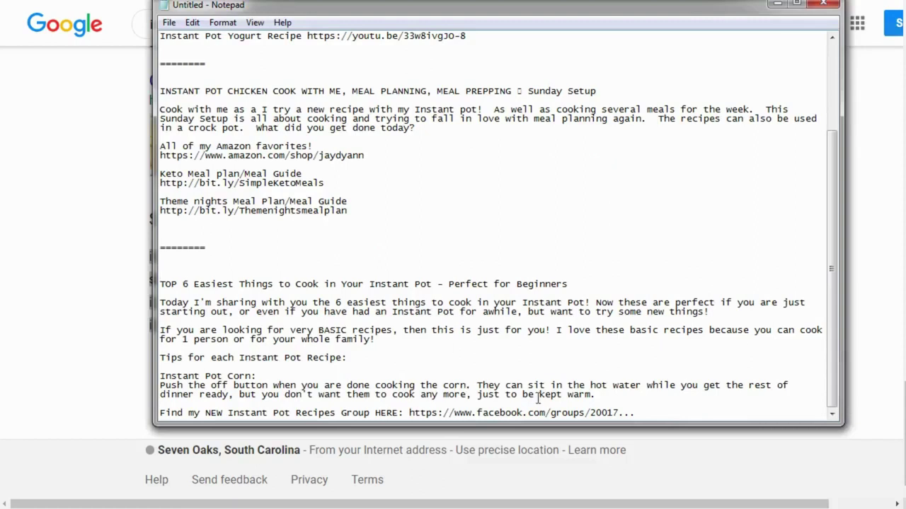
Step: In the Notepad notes, add a divider line of equals signs below the last video's description
click(648, 409)
key(Return)
key(Return)
key(Return)
key(Return)
text(=================)
scroll(654, 411, down, 9)
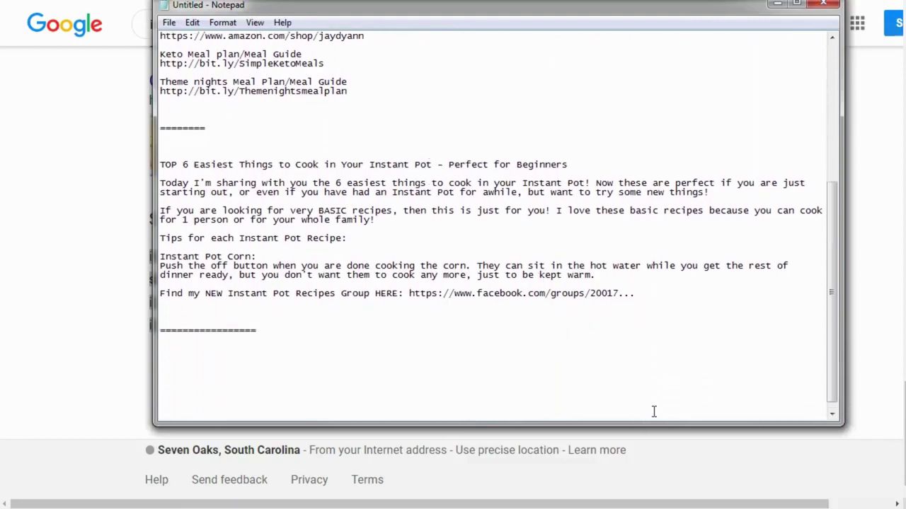
scroll(653, 411, down, 2)
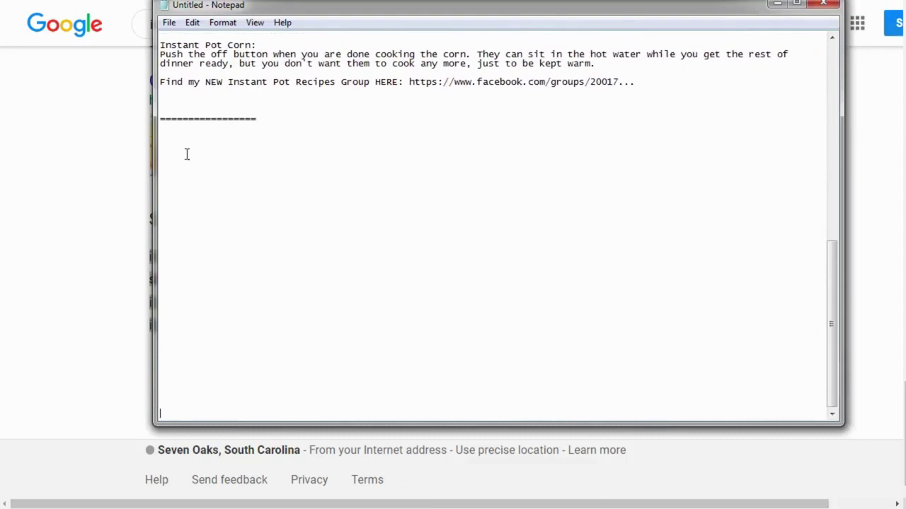
Step: Add the lines "main keyword" and "sub keywords:" below the new divider, separated by a blank line
key(Return)
text(main keyword)
key(Return)
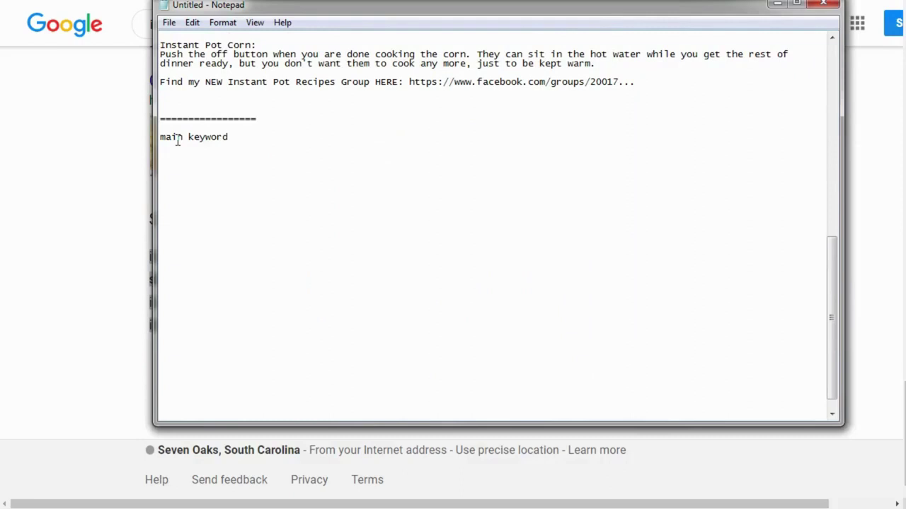
key(Return)
text(sub keywords:)
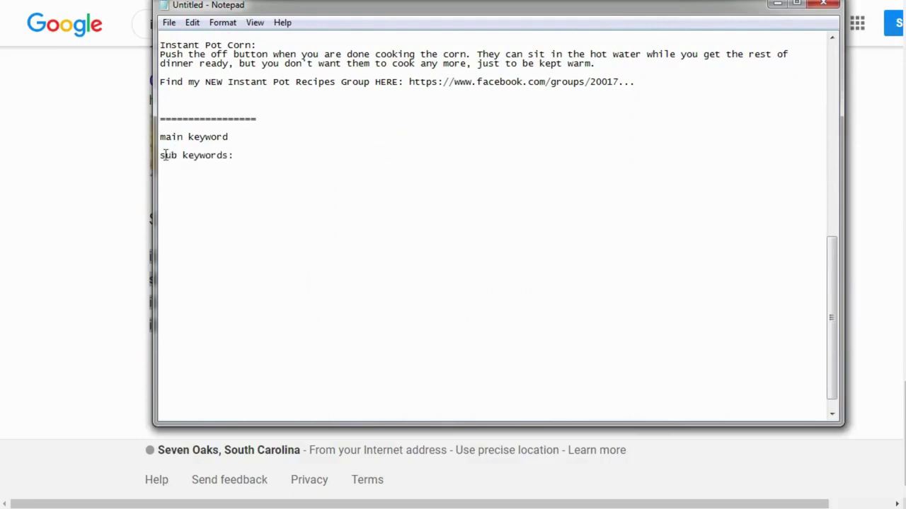
Step: Rewrite the main keyword line as "main keyword: instant pot chicken"
key(ctrl+z)
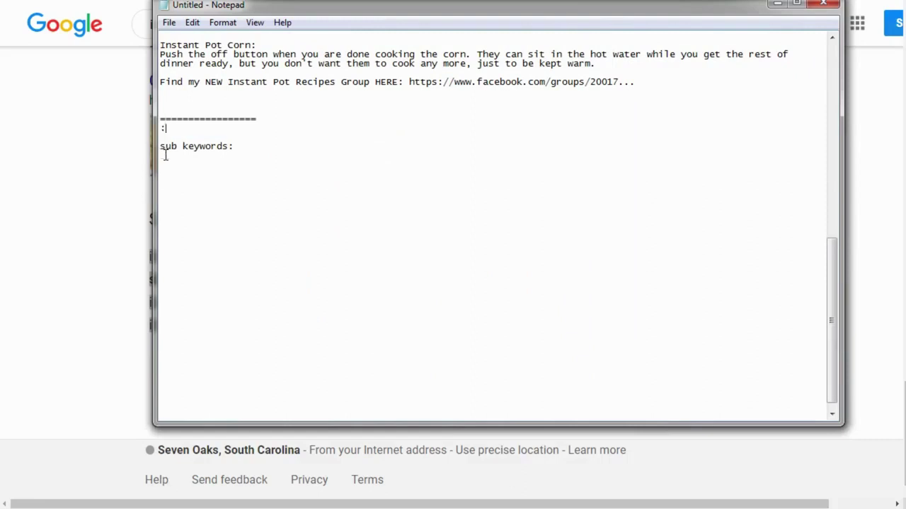
text(main ke)
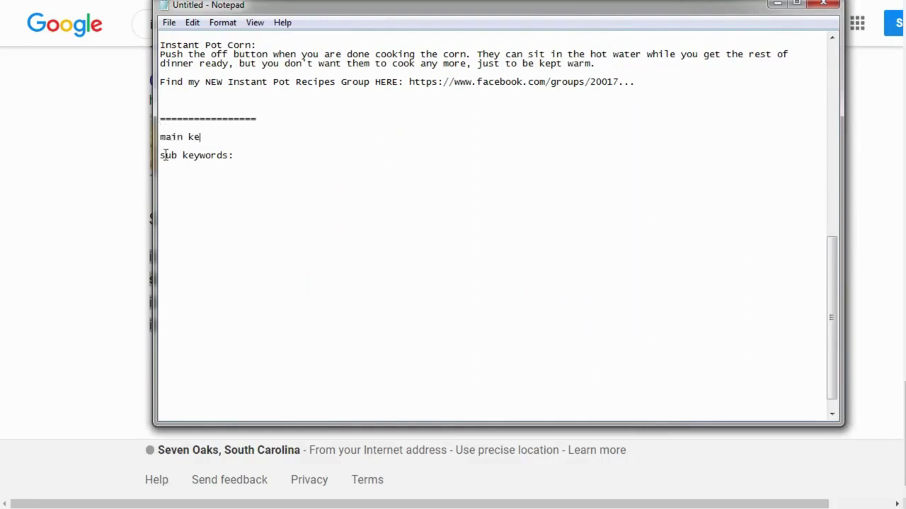
text(yword:  instant pot chicken)
Step: Paste the copied related searches below "sub keywords:" and remove the blank line between the first two entries
key(Down)
key(Down)
key(Down)
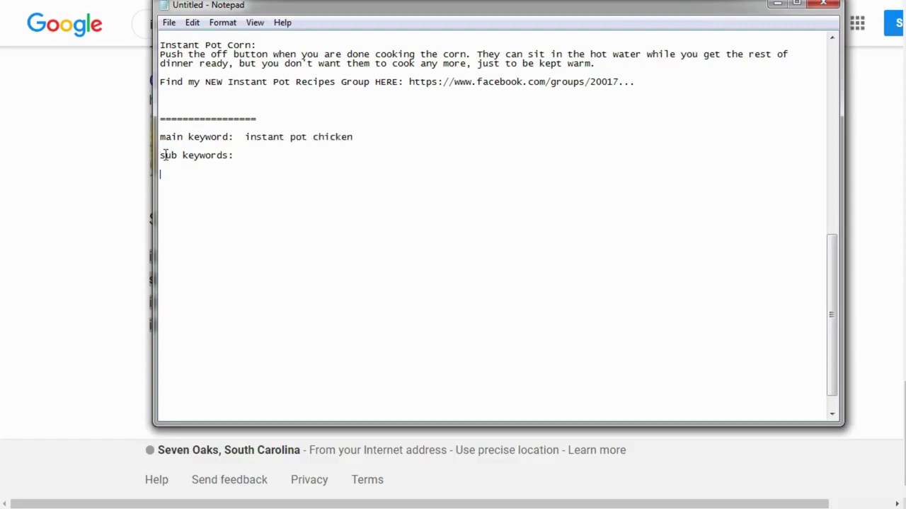
key(ctrl+v)
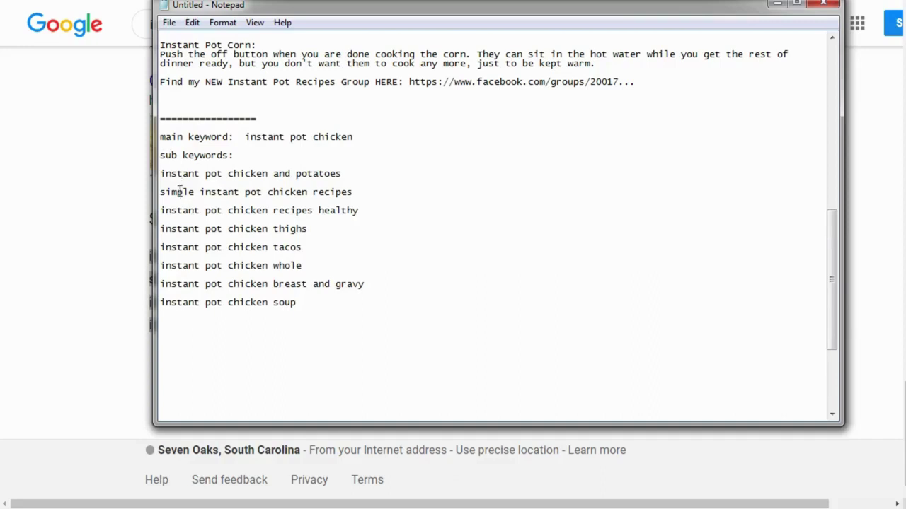
click(178, 185)
key(BackSpace)
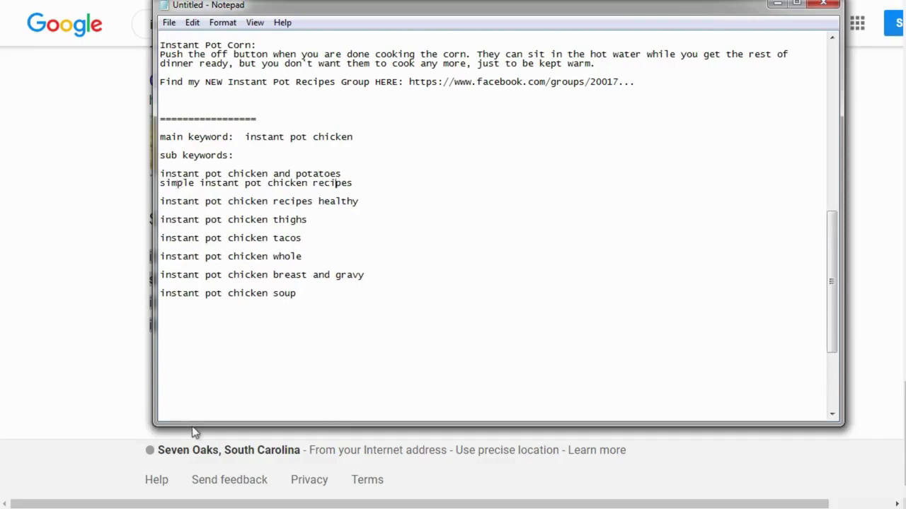
click(320, 302)
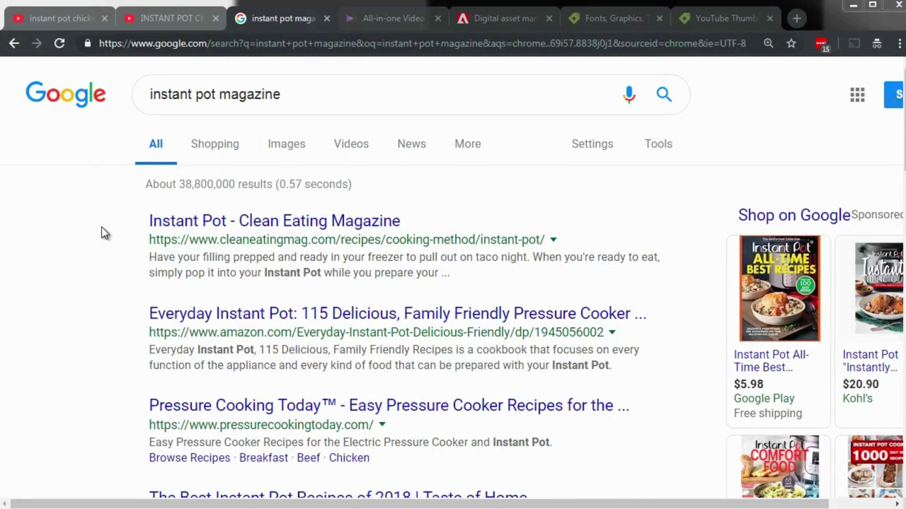
Step: Switch back to the Notepad notes, review the video descriptions and keyword lists, and briefly highlight the main keyword "instant pot chicken"
key(alt+Tab)
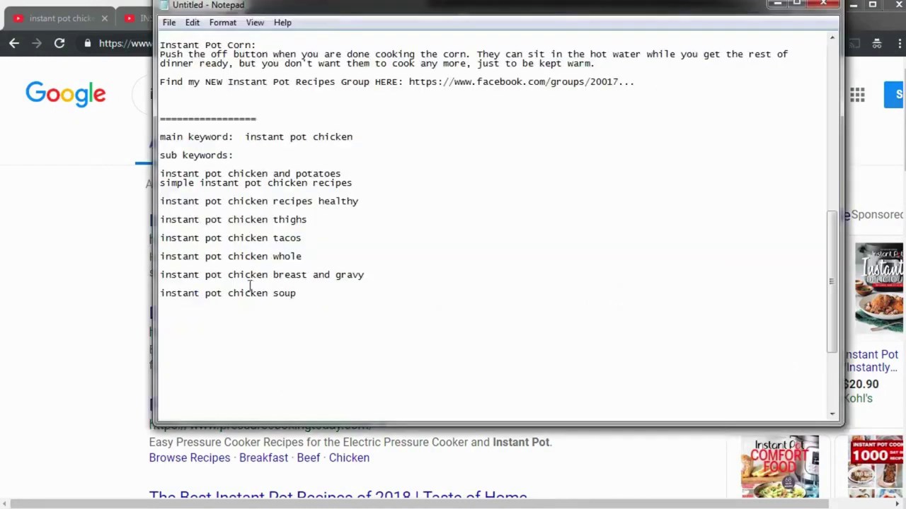
scroll(249, 279, up, 2)
scroll(246, 266, up, 14)
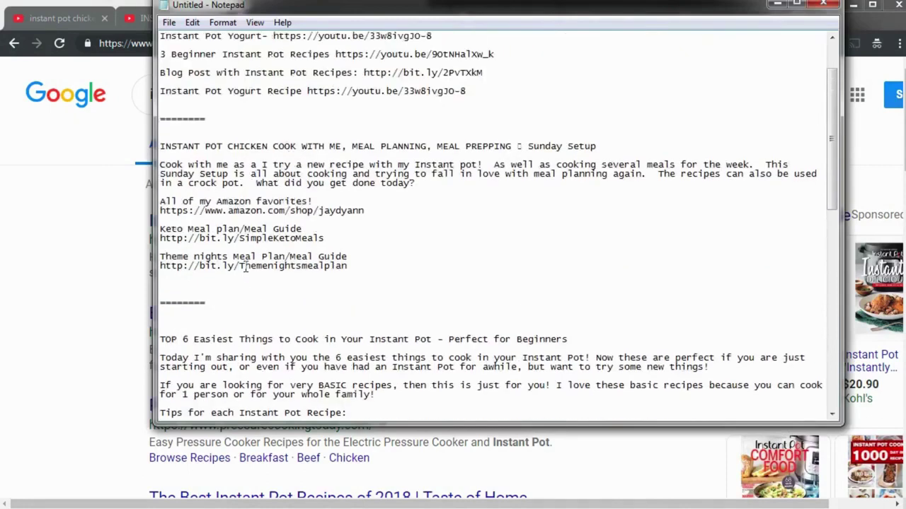
scroll(288, 239, down, 4)
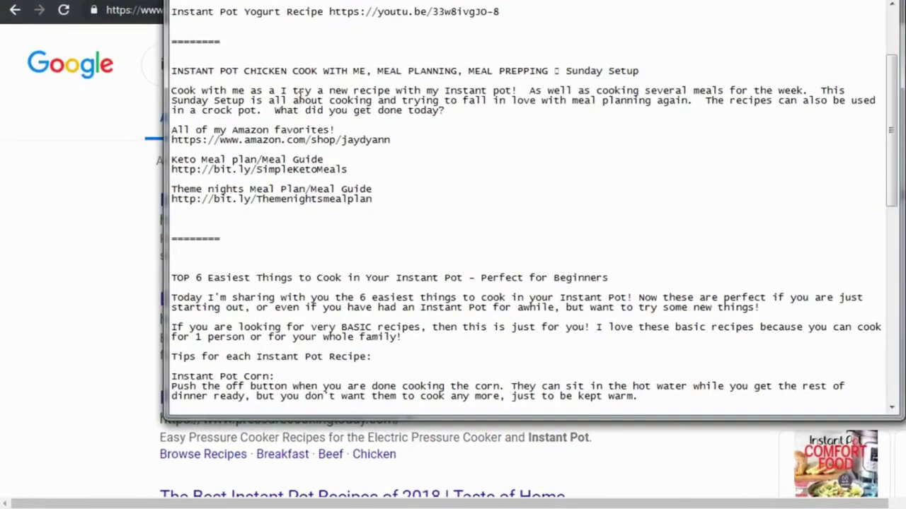
scroll(304, 164, down, 4)
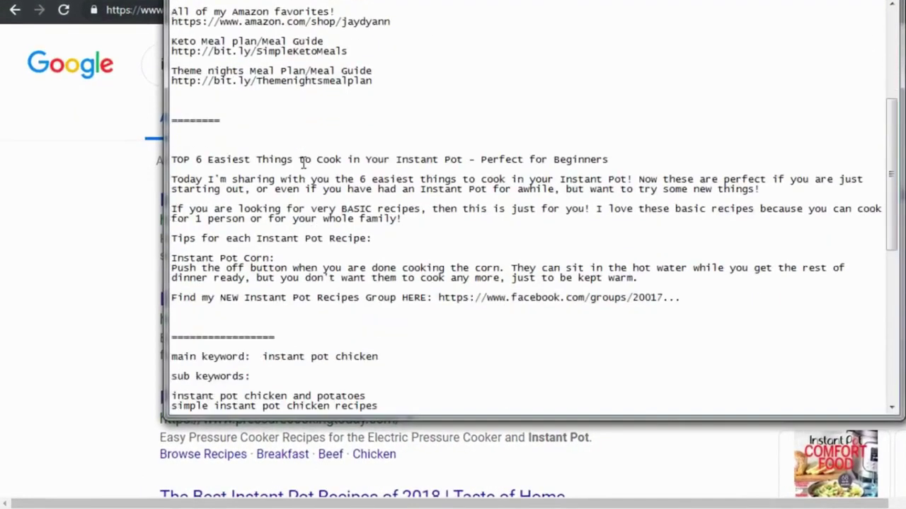
scroll(303, 164, down, 7)
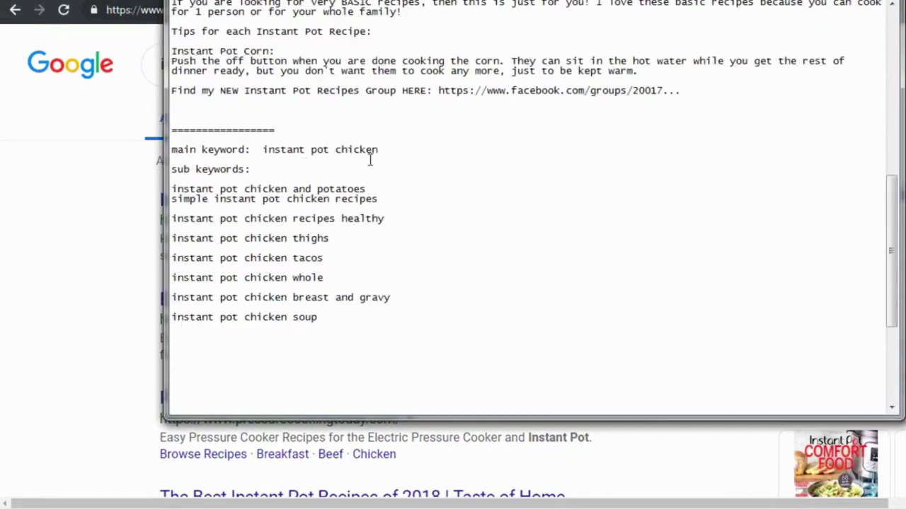
drag(382, 151, 265, 146)
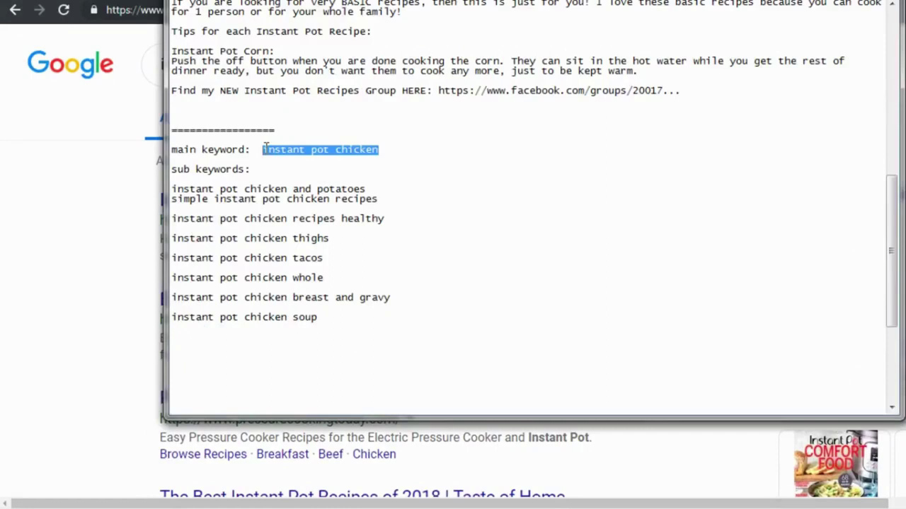
click(415, 150)
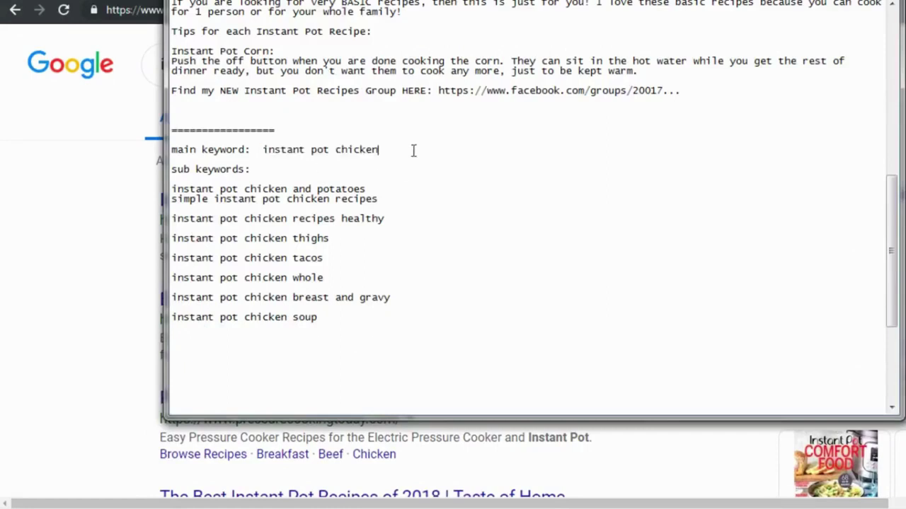
Step: Add the line "target audience: beginners" between the main keyword line and "sub keywords:", keeping blank lines around it
key(Return)
key(Return)
text(tar)
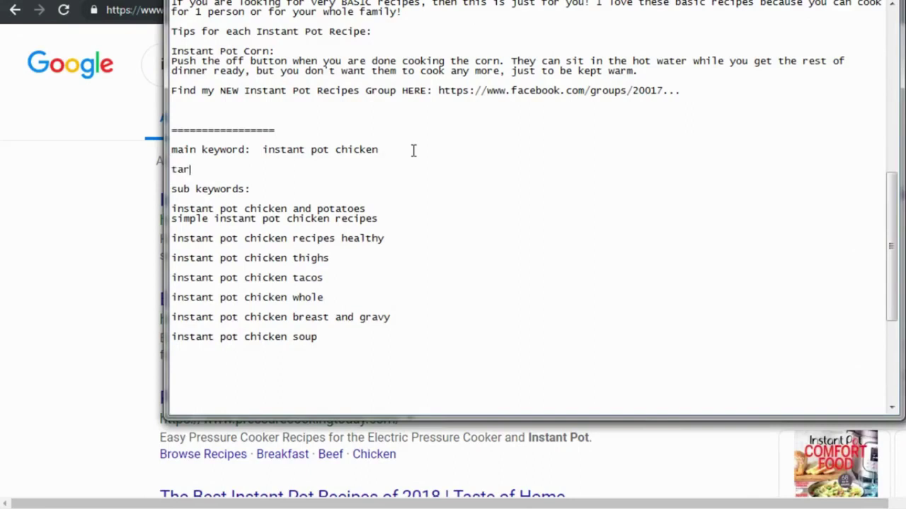
text(get audience:  be)
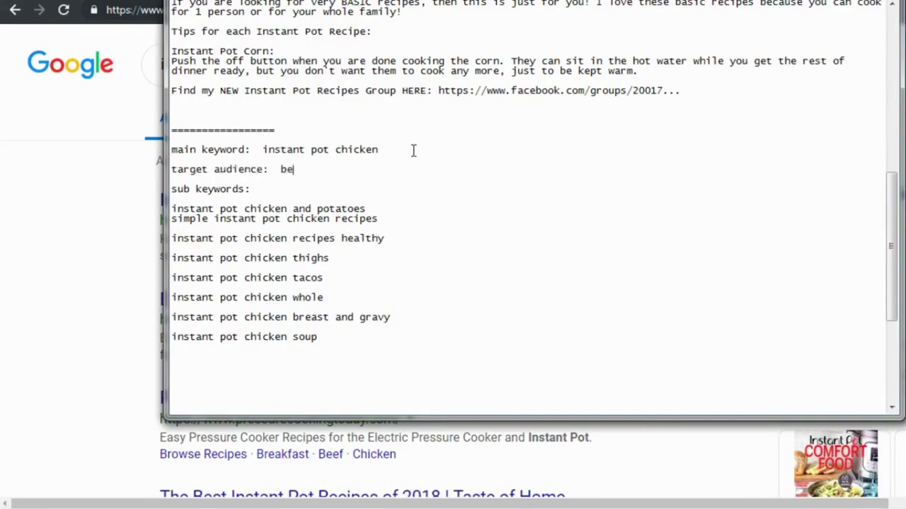
text(ginners)
Step: Switch to the browser and review the titles and thumbnails in the YouTube results for "instant pot chicken"
click(90, 103)
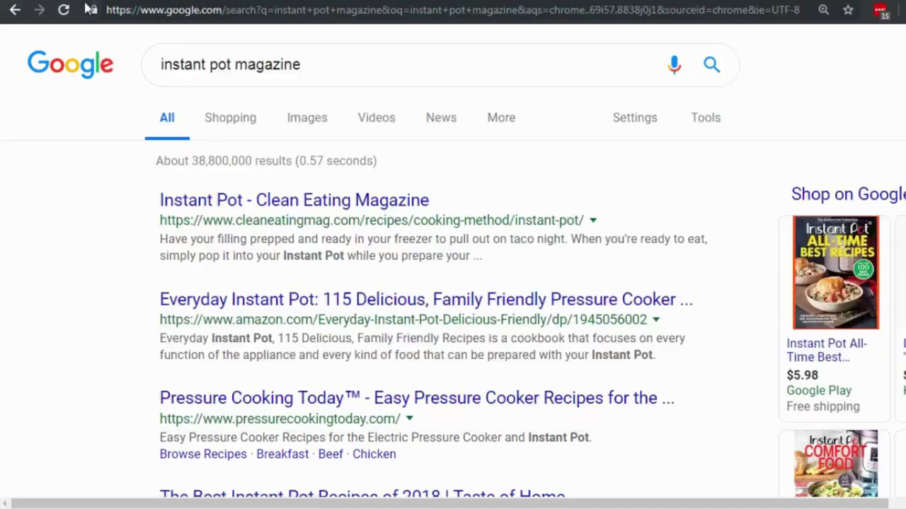
key(ctrl+Tab)
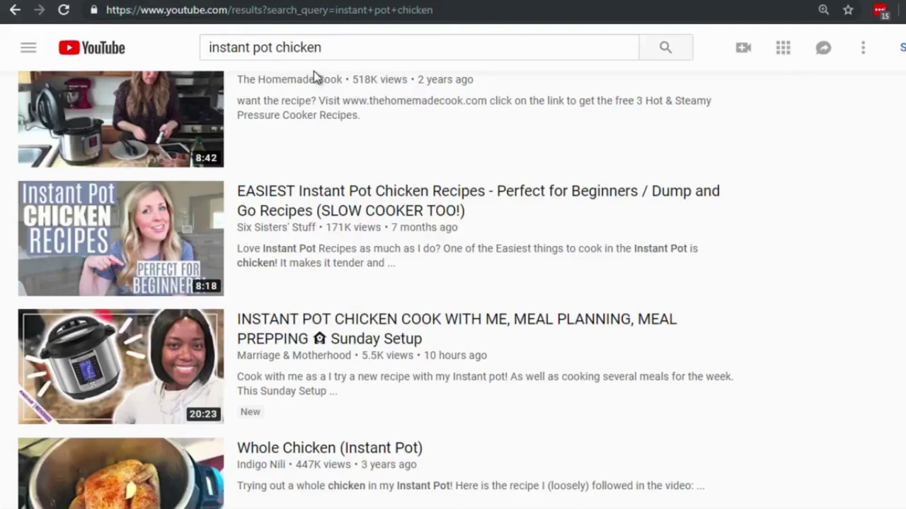
scroll(299, 156, up, 1)
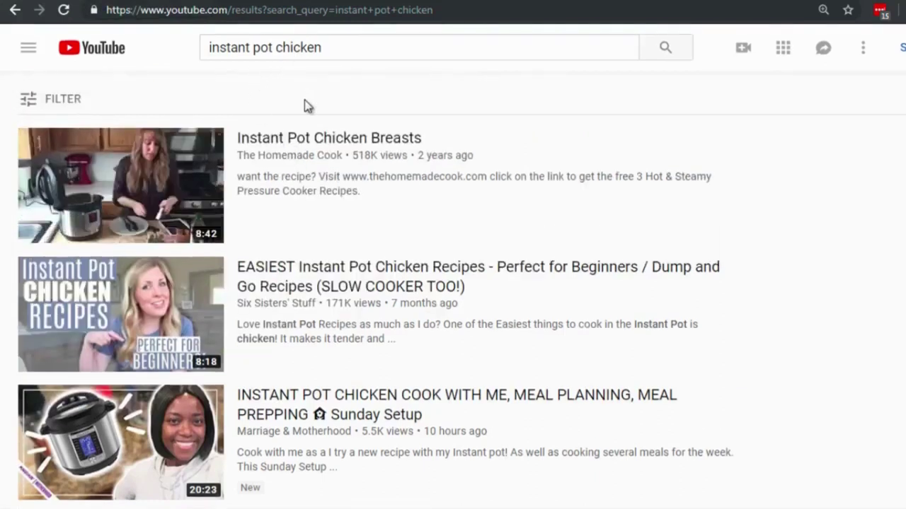
scroll(294, 152, down, 6)
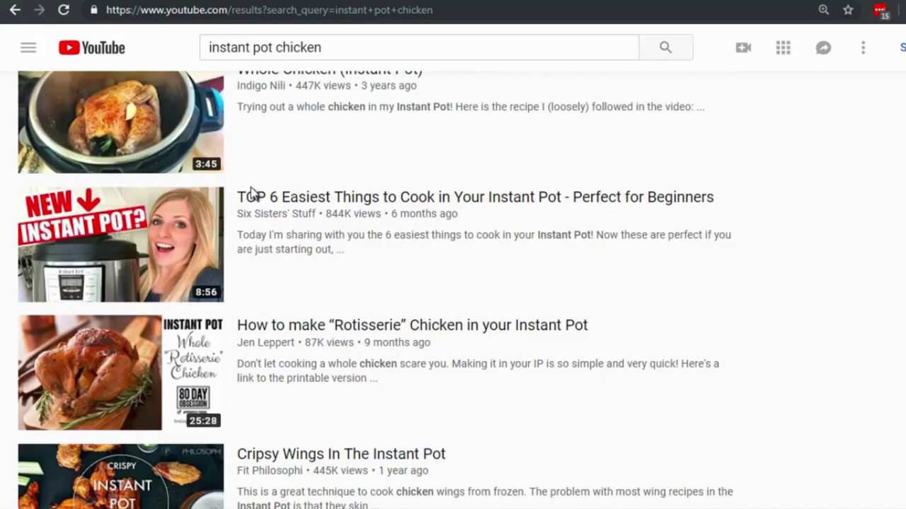
mouse_move(570, 208)
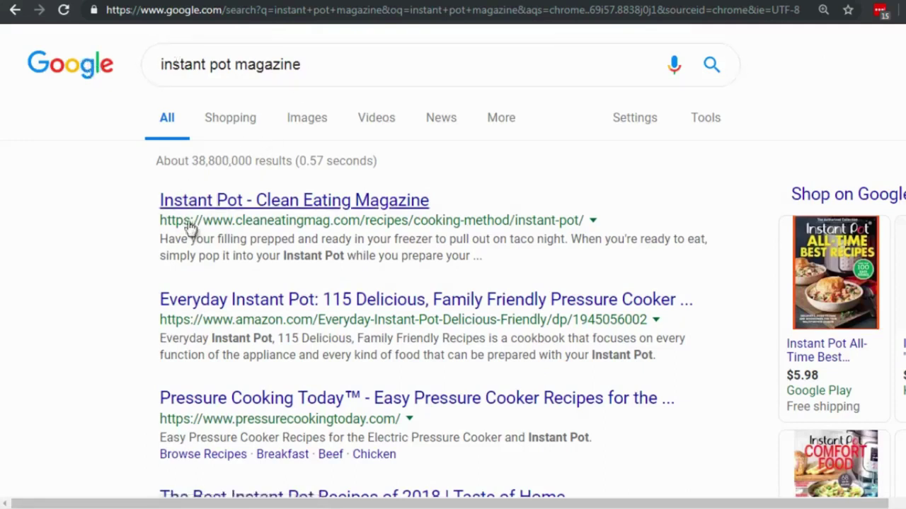
Step: From the Google results for "instant pot magazine", open the sponsored Instant Pot All-Time Best Recipes ebook in a new tab
scroll(141, 231, down, 1)
drag(318, 503, 390, 502)
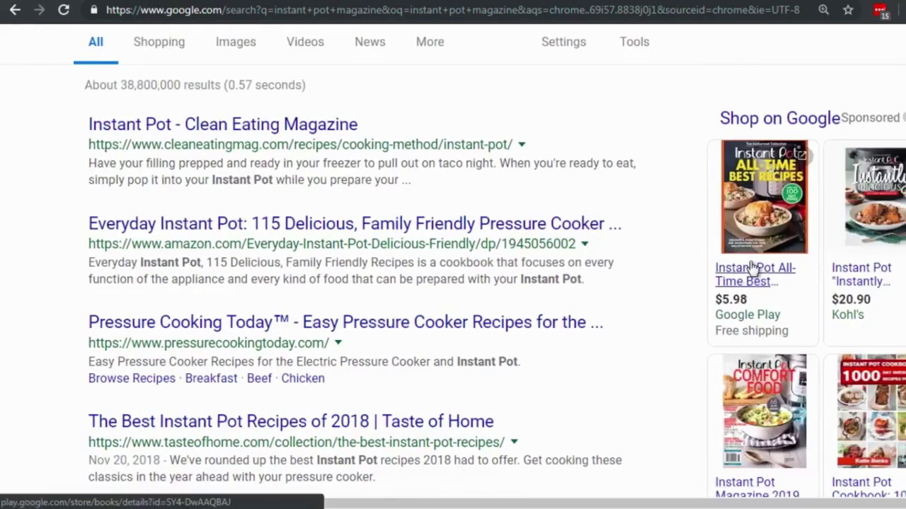
mouse_move(755, 206)
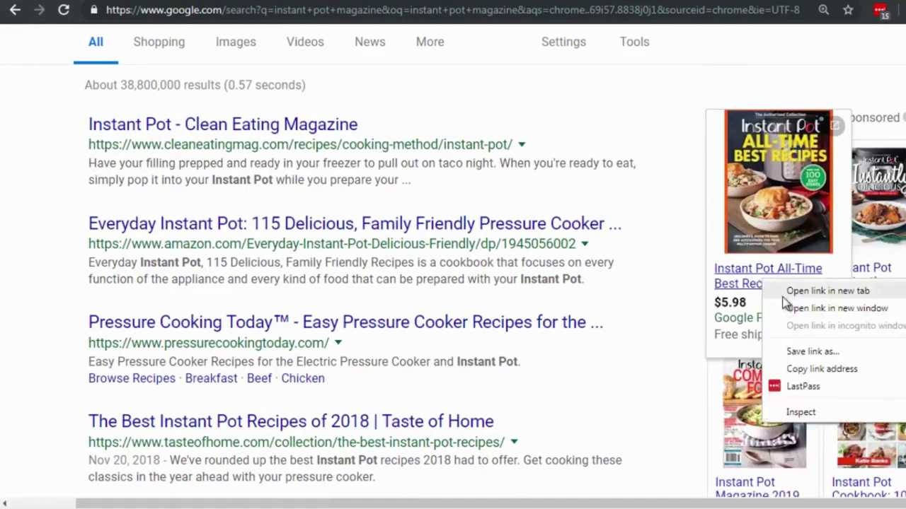
click(784, 292)
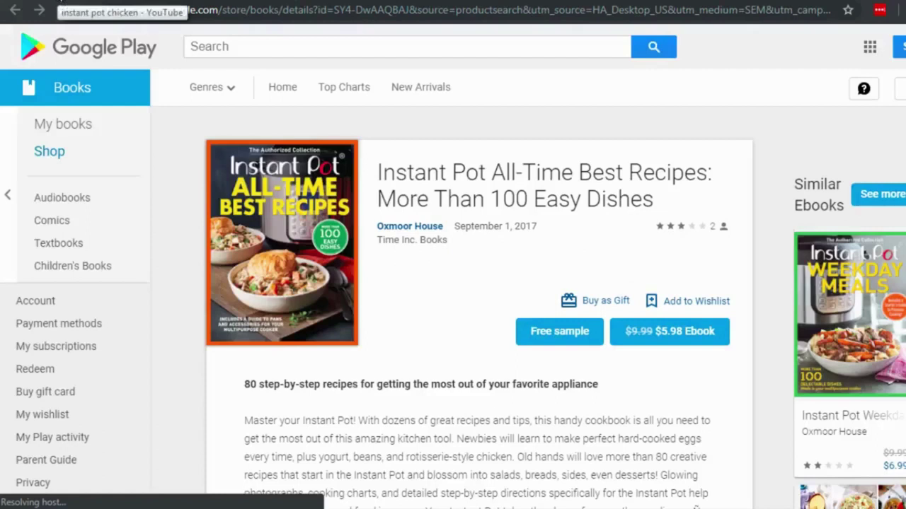
Step: Look over the ebook's store page, open its free sample, and page through to the Welcome text
scroll(420, 297, down, 4)
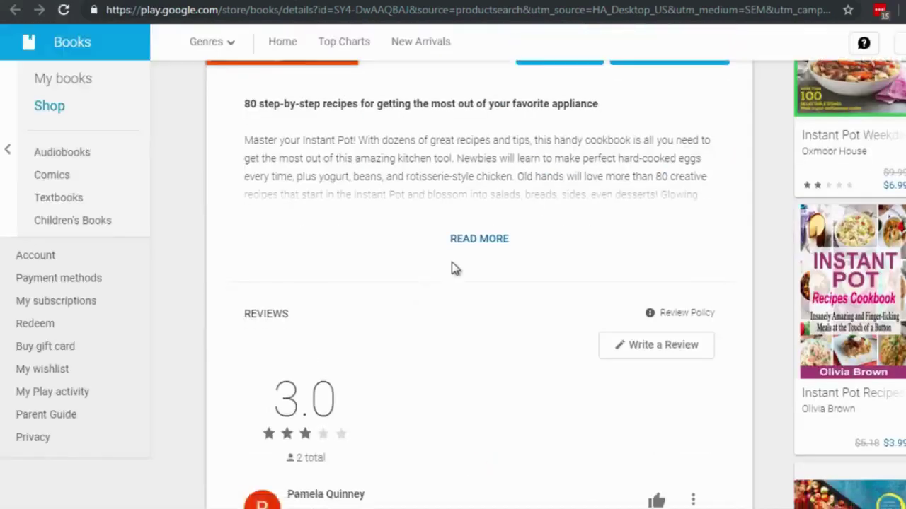
scroll(454, 262, up, 4)
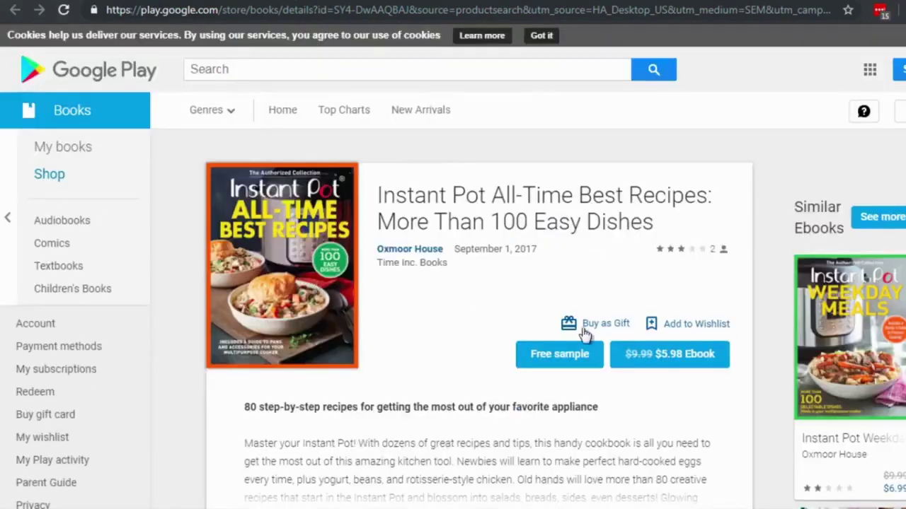
click(551, 361)
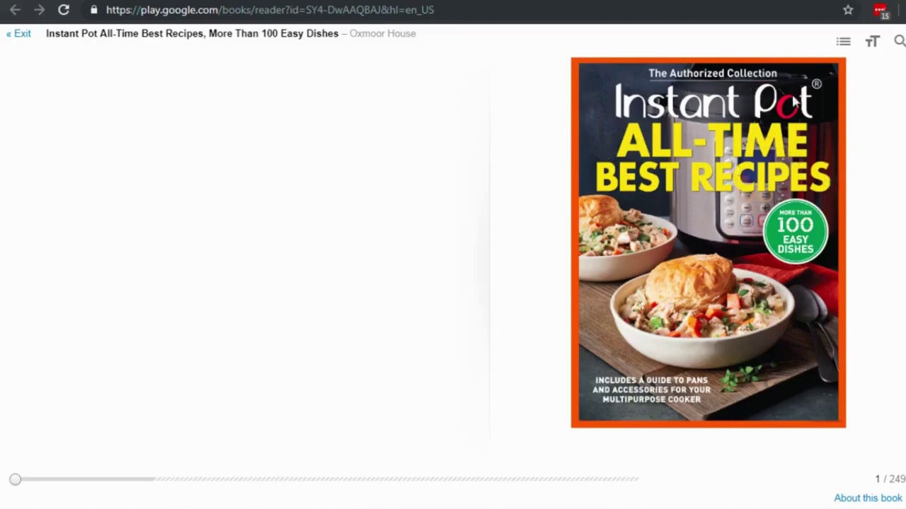
click(886, 263)
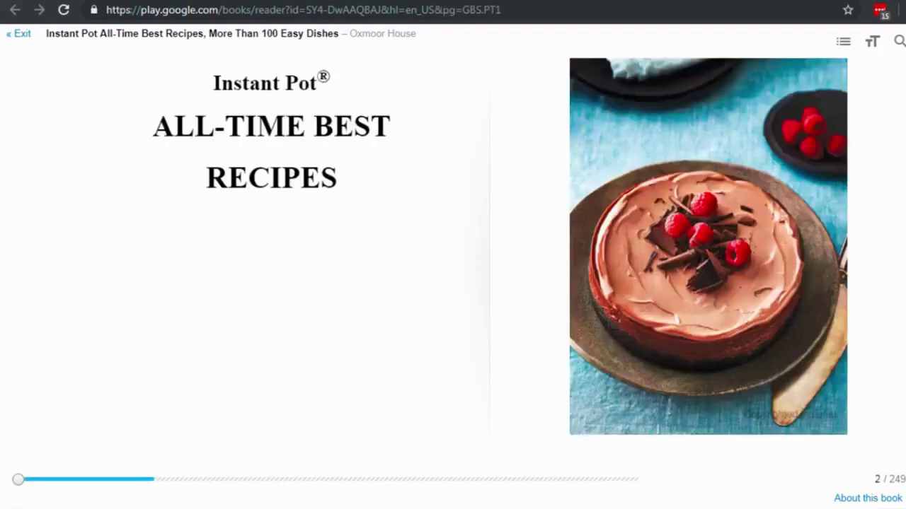
key(Right)
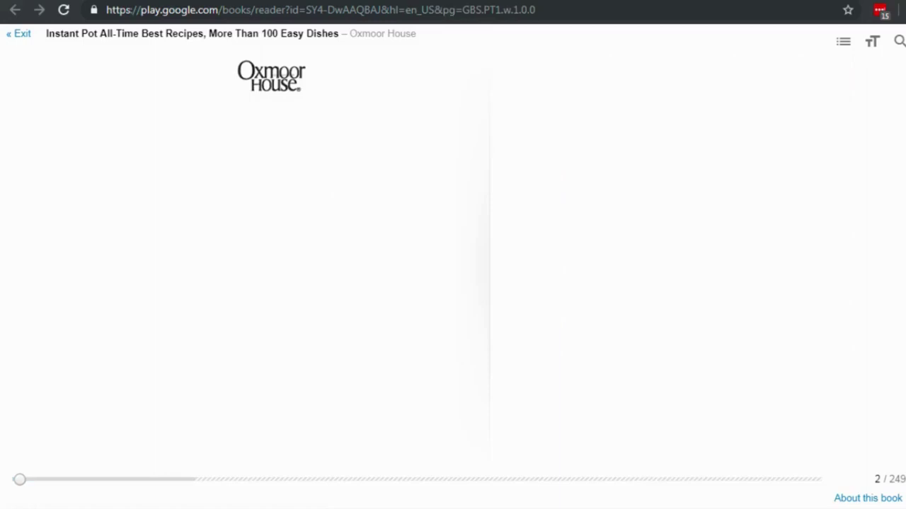
key(Right)
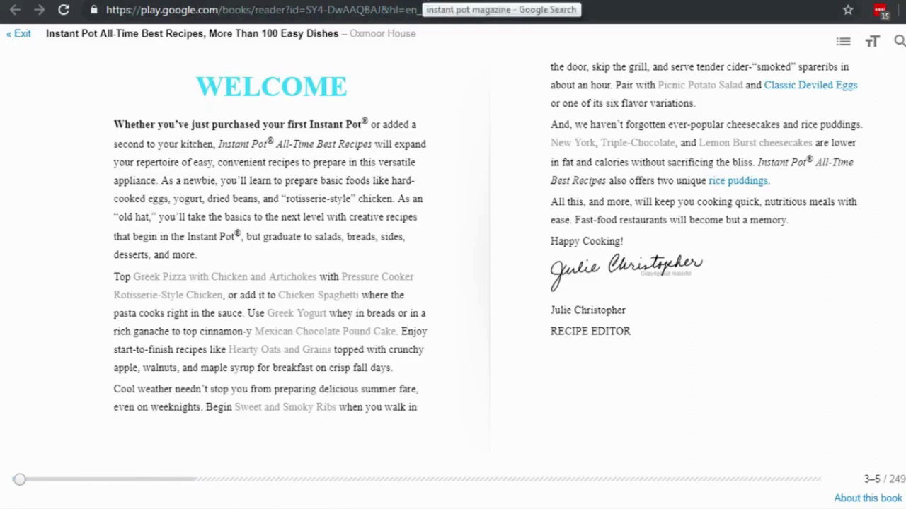
Step: Return to the "instant pot magazine" search results and examine the wording of the result titles
click(591, 1)
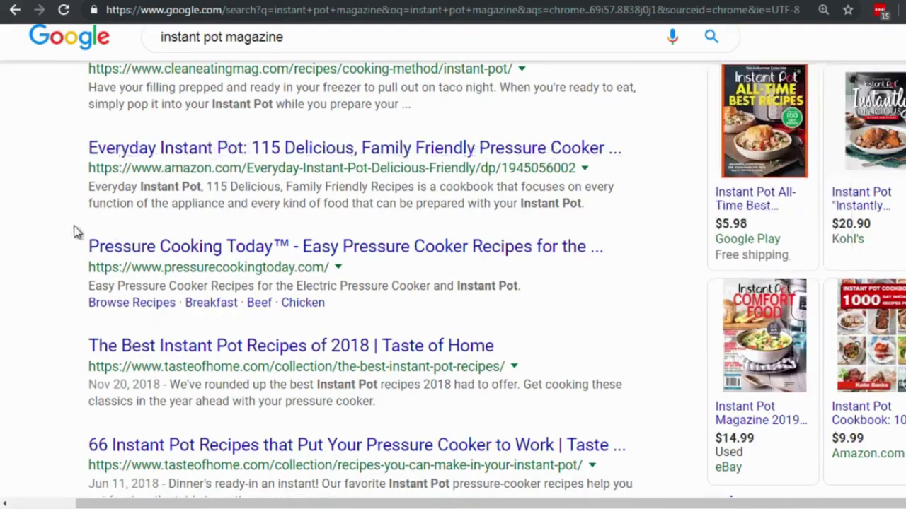
scroll(75, 232, down, 1)
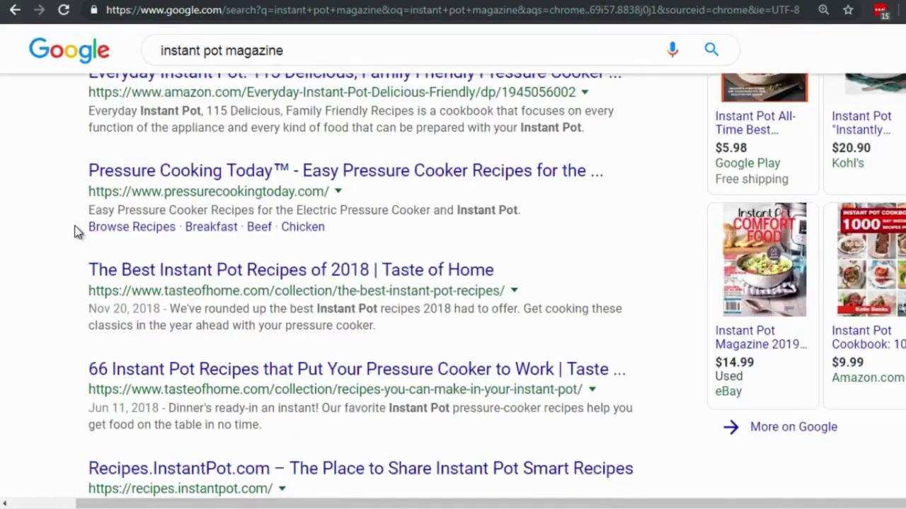
scroll(78, 228, down, 2)
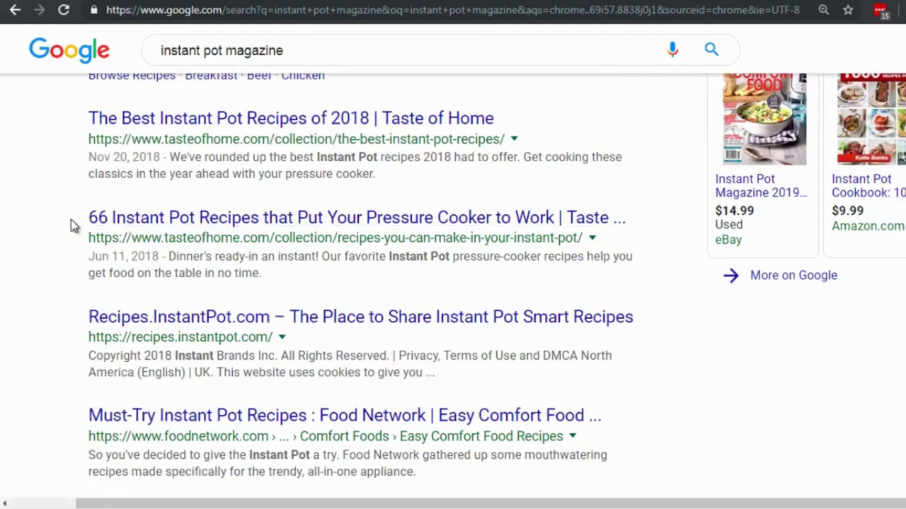
scroll(73, 225, down, 4)
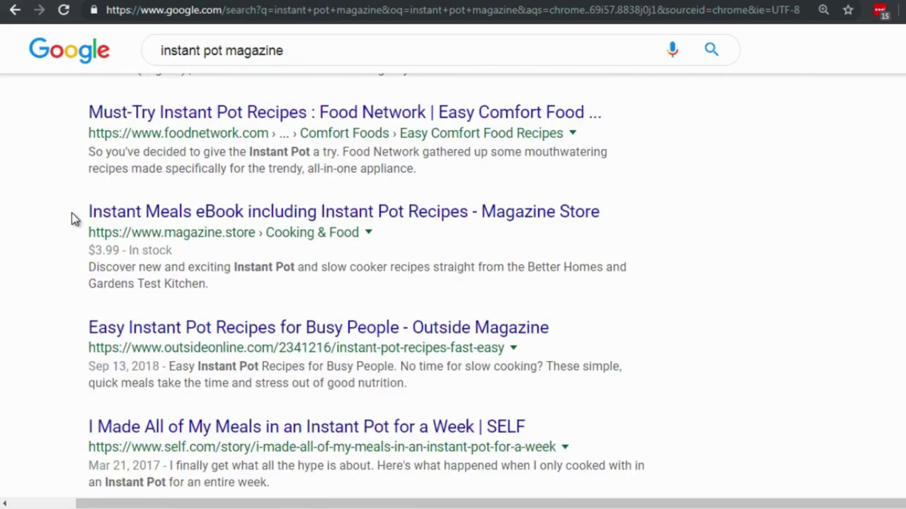
scroll(72, 214, up, 1)
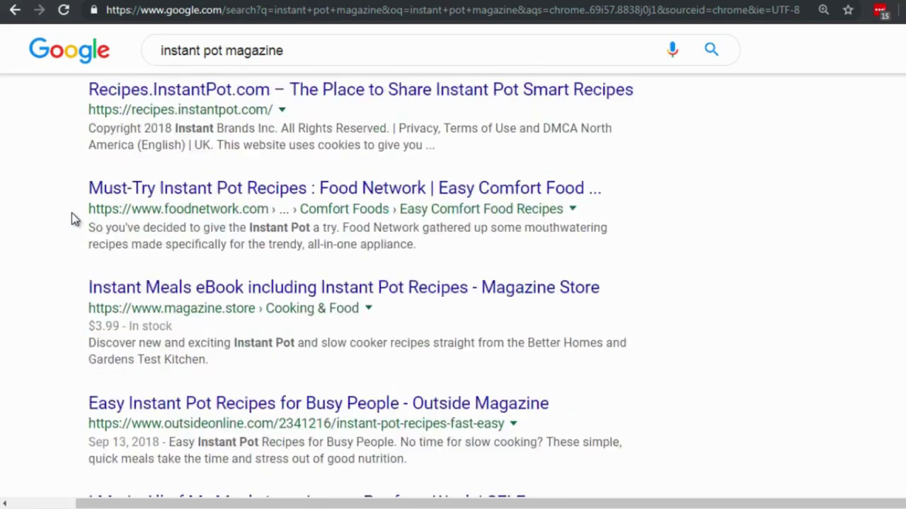
scroll(68, 210, up, 1)
scroll(35, 243, up, 1)
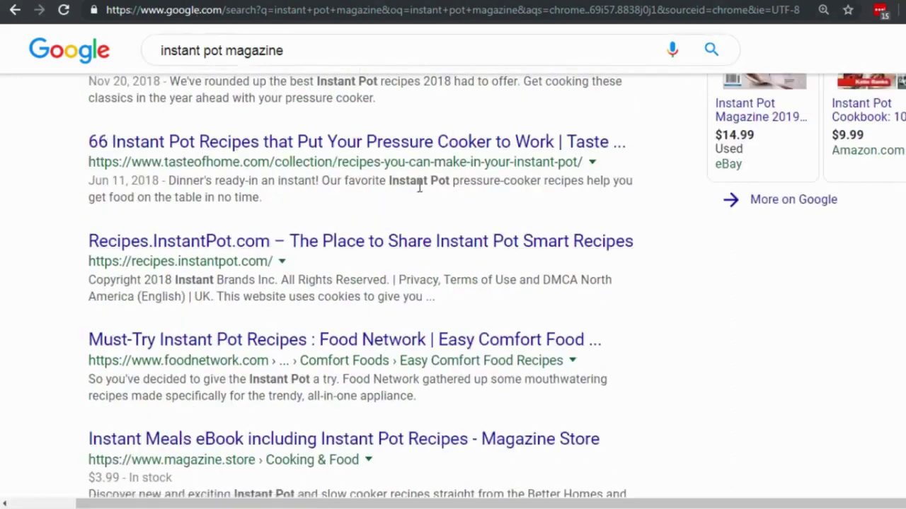
Step: Examine the sponsored Instant Pot magazine and cookbook covers and titles beside the search results
scroll(419, 186, up, 5)
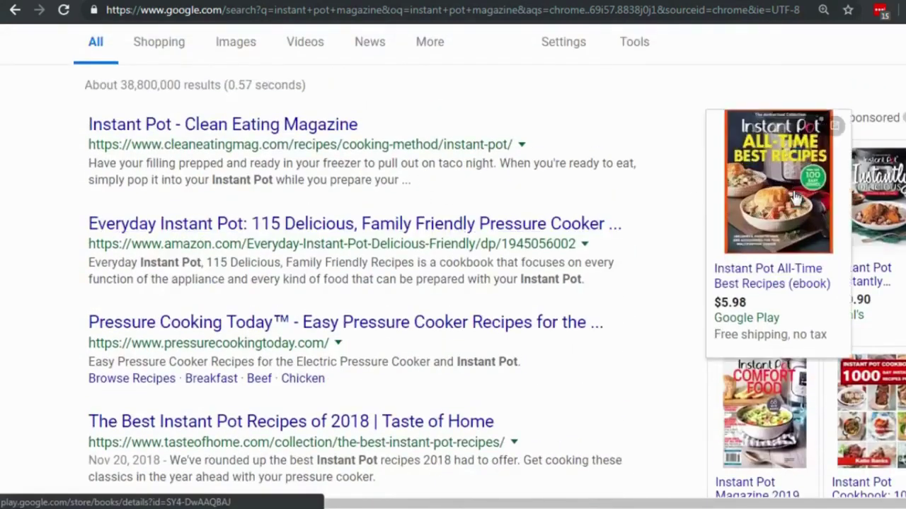
scroll(695, 252, up, 2)
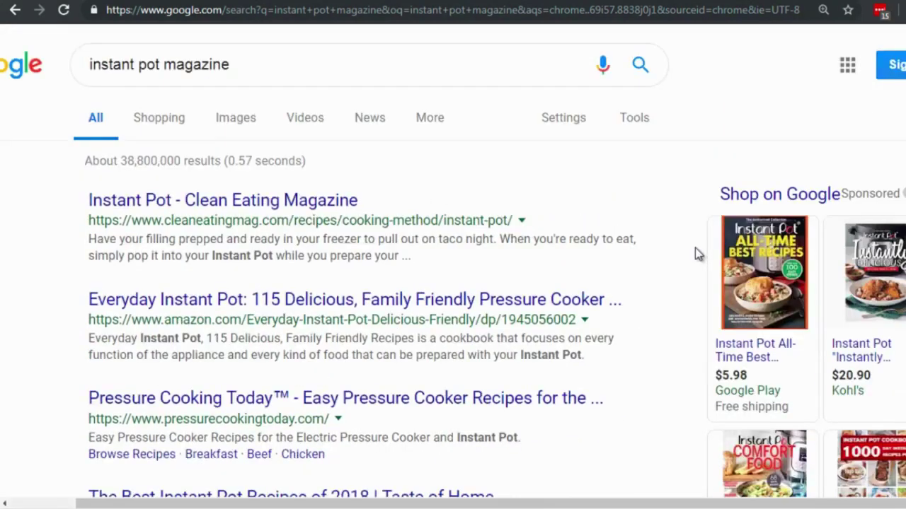
scroll(695, 253, down, 2)
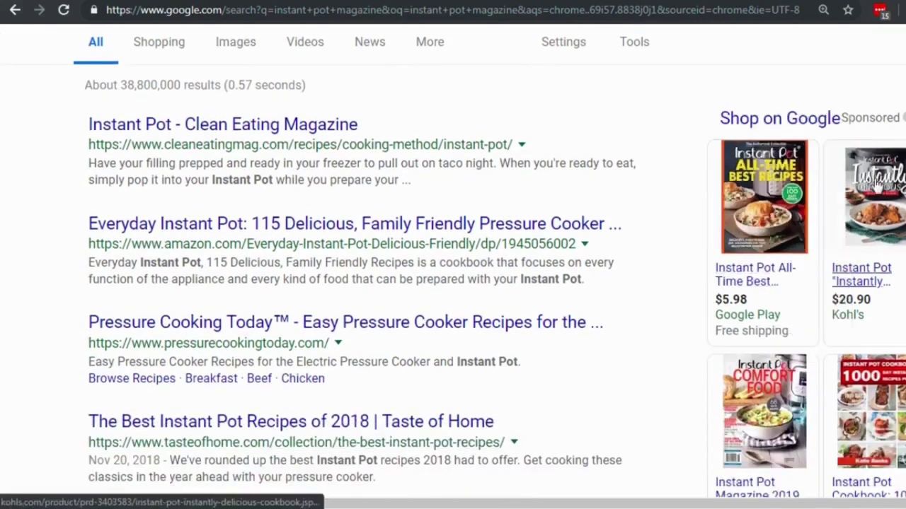
mouse_move(853, 197)
scroll(853, 197, down, 2)
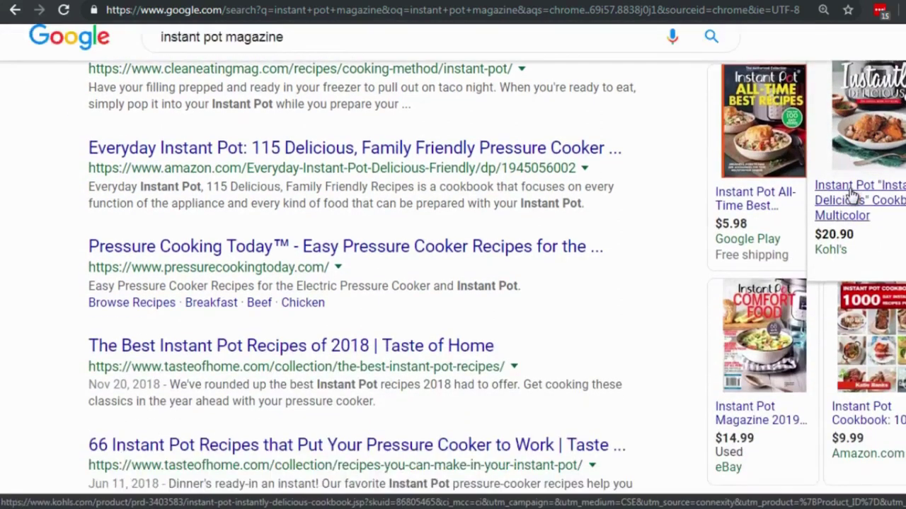
mouse_move(782, 370)
scroll(782, 371, down, 2)
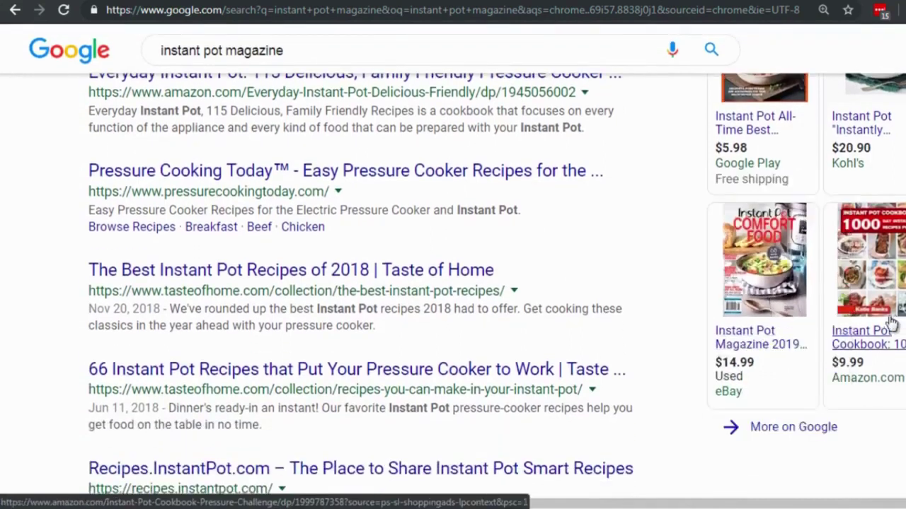
scroll(333, 257, up, 6)
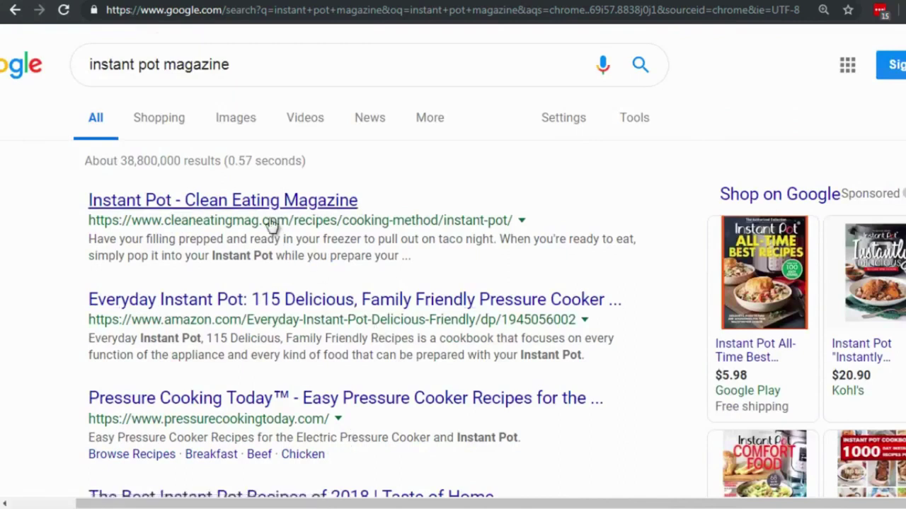
Step: Switch back to the Notepad notes and highlight "Instant Pot 101 for Beginners" and "beginner" in the first video's title and description
key(alt+Tab)
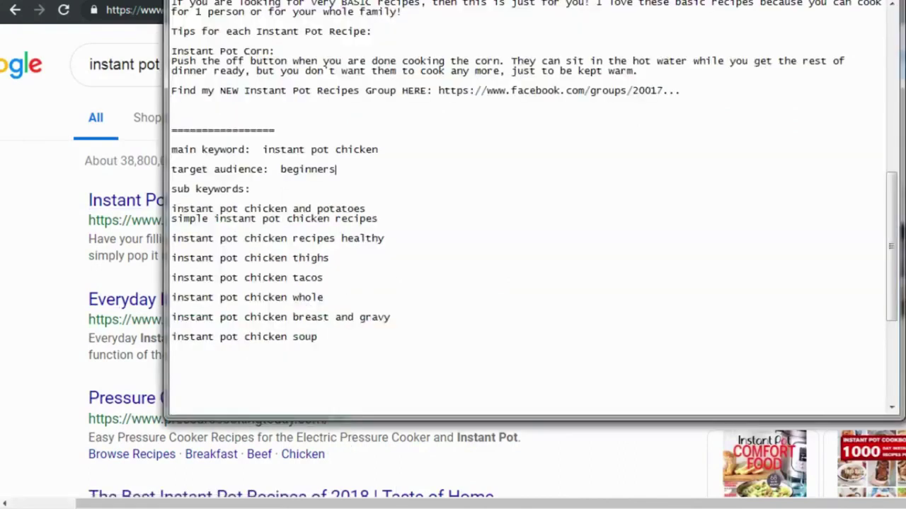
scroll(273, 107, up, 15)
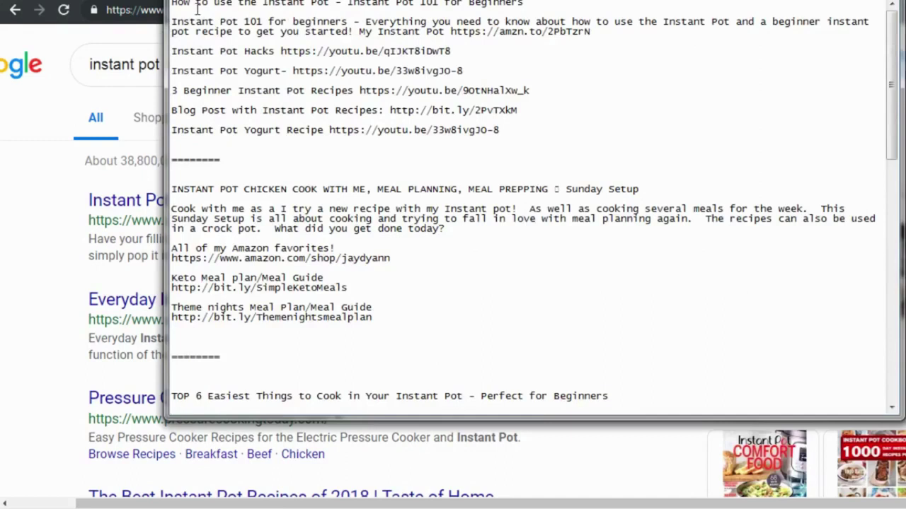
drag(172, 21, 347, 23)
click(527, 3)
drag(527, 3, 344, 5)
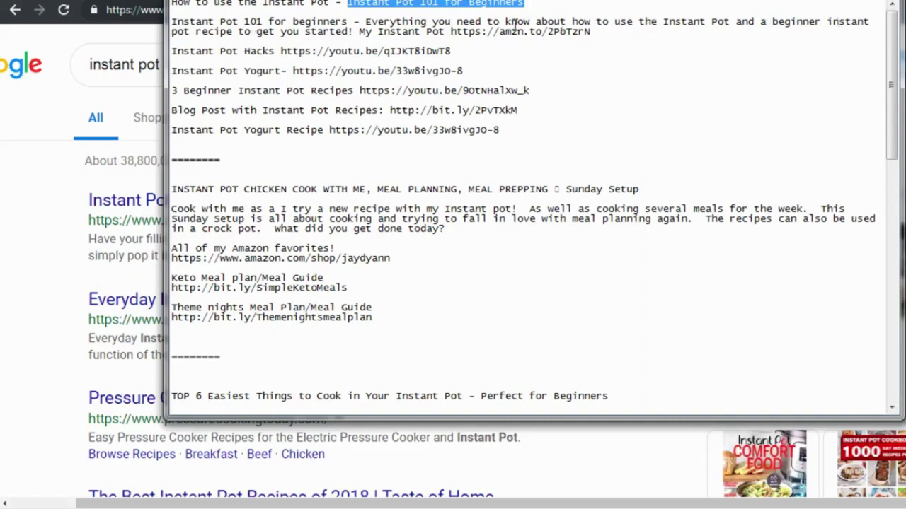
drag(771, 21, 820, 21)
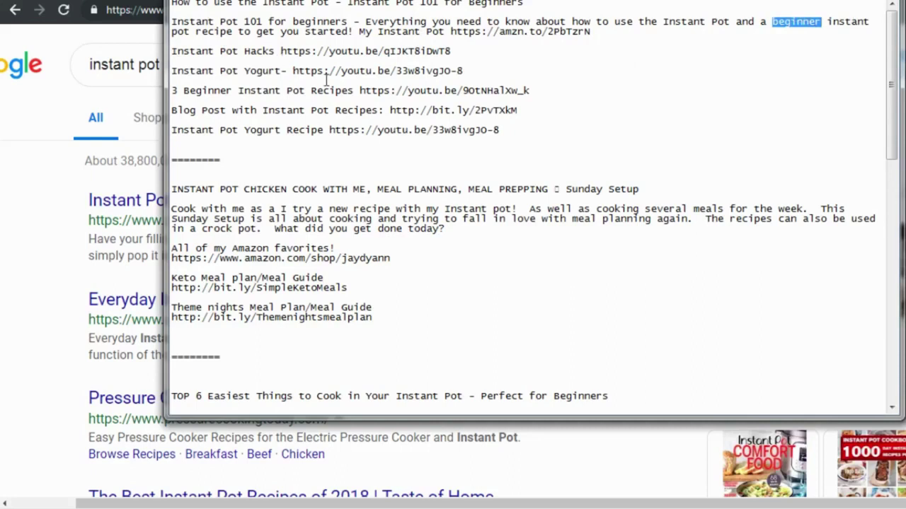
Step: Highlight the "Instant Pot Hacks" link line and the words "Instant Pot" in the first Yogurt link line
click(173, 44)
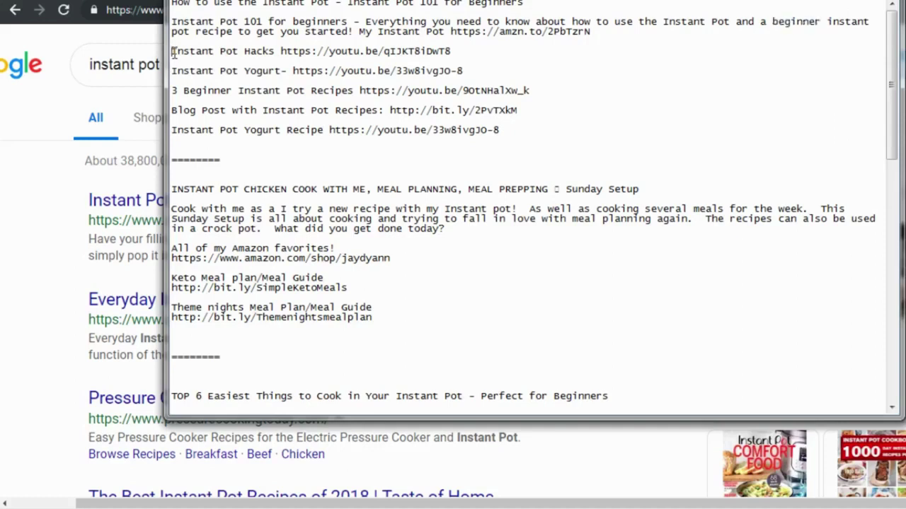
shift+click(470, 62)
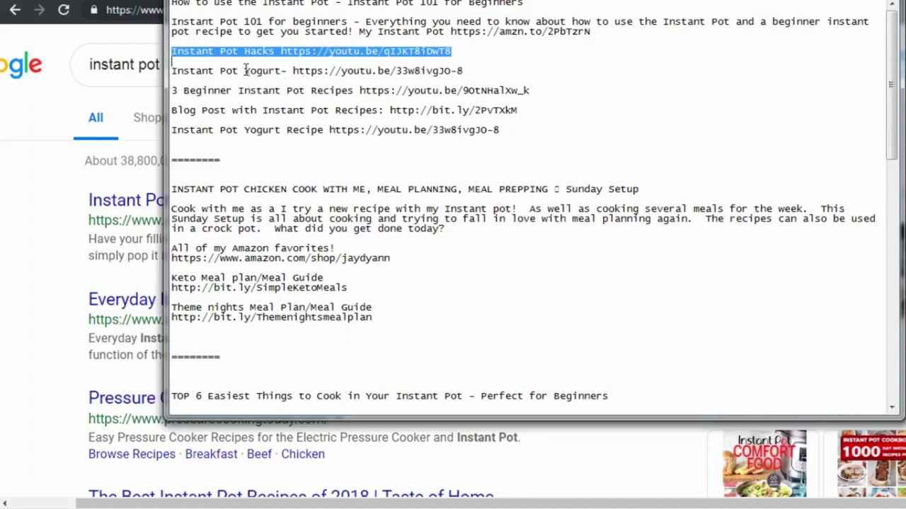
drag(246, 70, 171, 72)
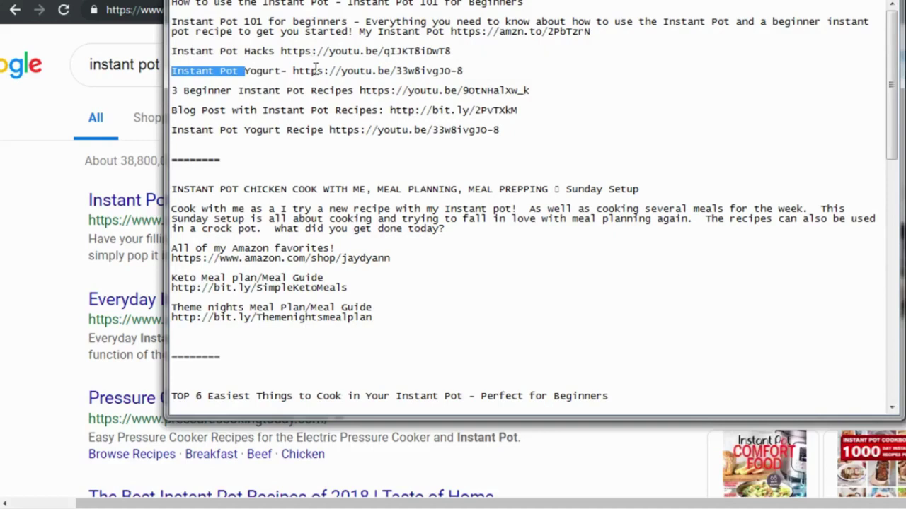
Step: Highlight the first video's five link lines, then "Instant pot" and the closing Sunday Setup sentences in the second video's description
drag(525, 131, 170, 52)
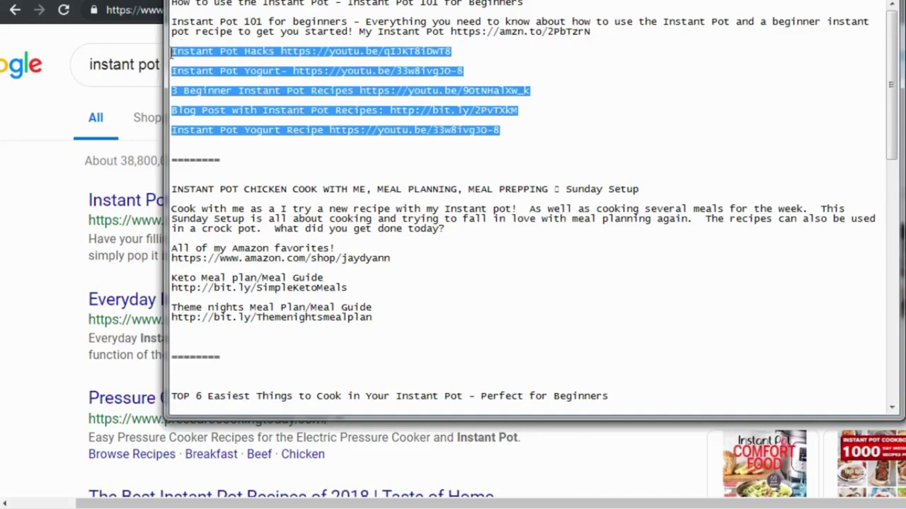
scroll(170, 63, down, 1)
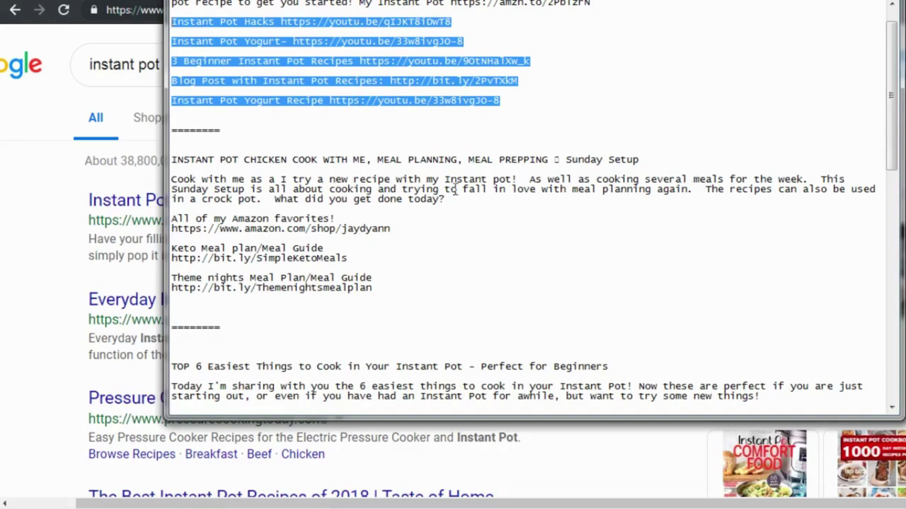
drag(446, 179, 518, 179)
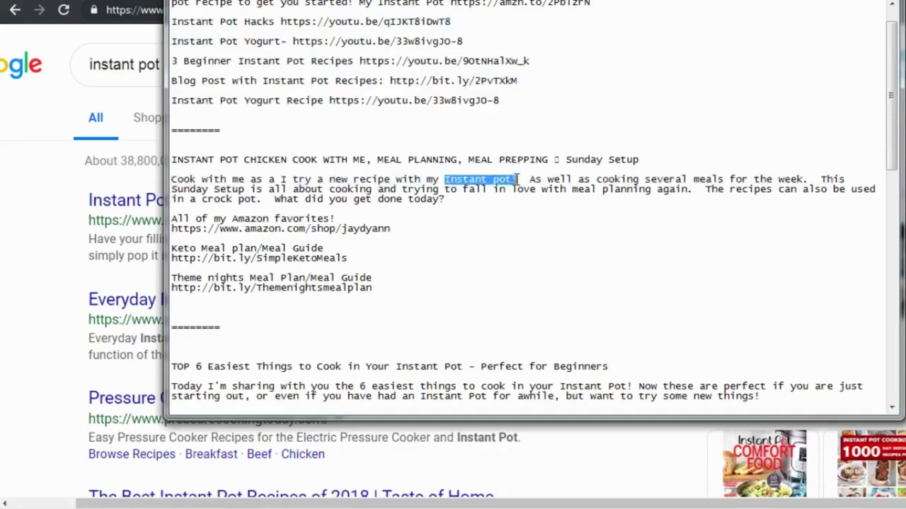
drag(203, 189, 446, 199)
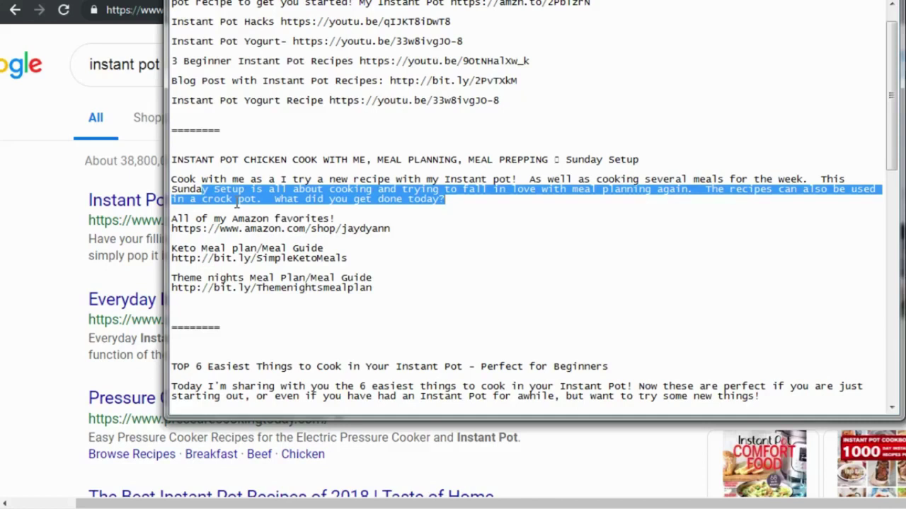
Step: Highlight the title "TOP 6 Easiest Things to Cook in Your Instant Pot - Perfect for Beginners" and that video's paragraph about very BASIC recipes
scroll(238, 205, down, 9)
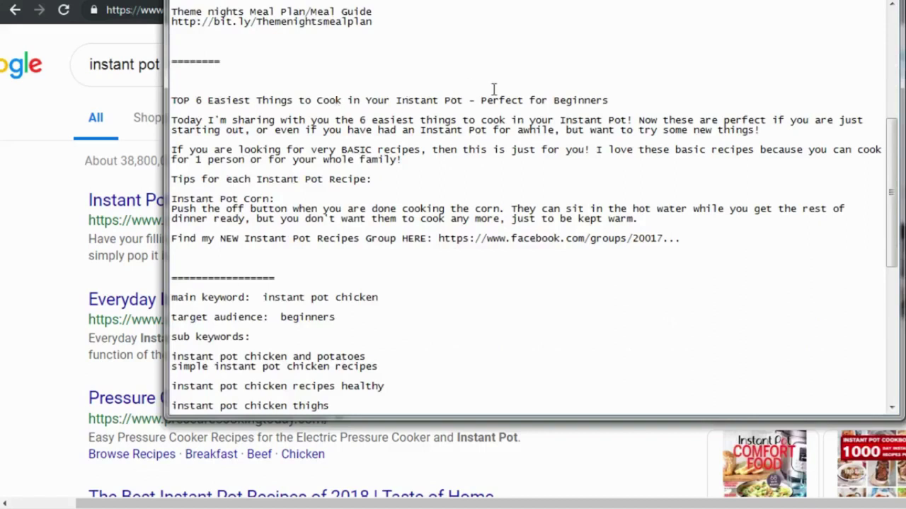
drag(610, 99, 480, 101)
click(228, 115)
click(329, 86)
drag(586, 89, 610, 101)
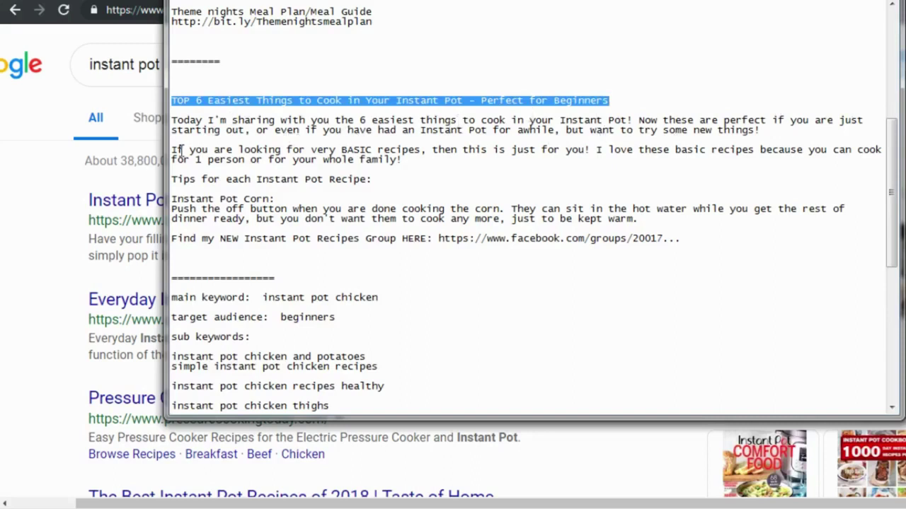
drag(172, 151, 441, 171)
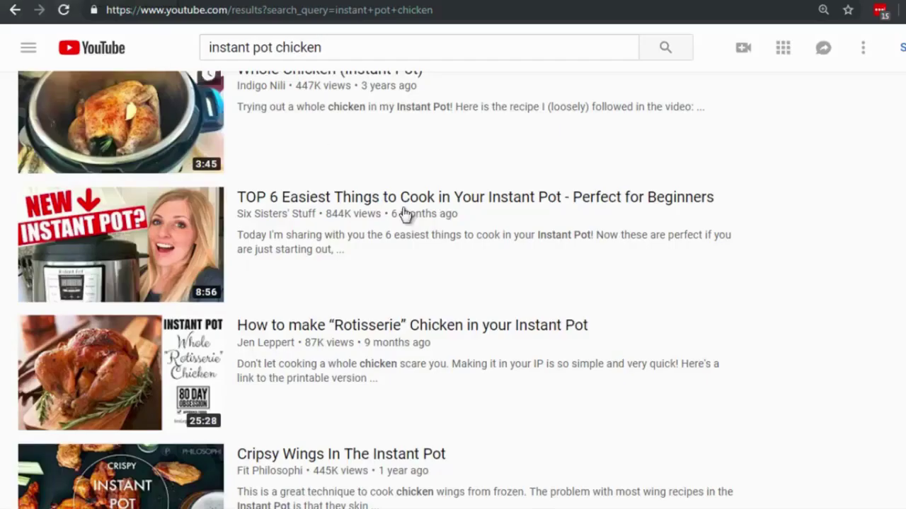
Step: Switch to the YouTube results for "instant pot chicken" and examine titles and description snippets from the TOP 6 video back up the list
mouse_move(293, 267)
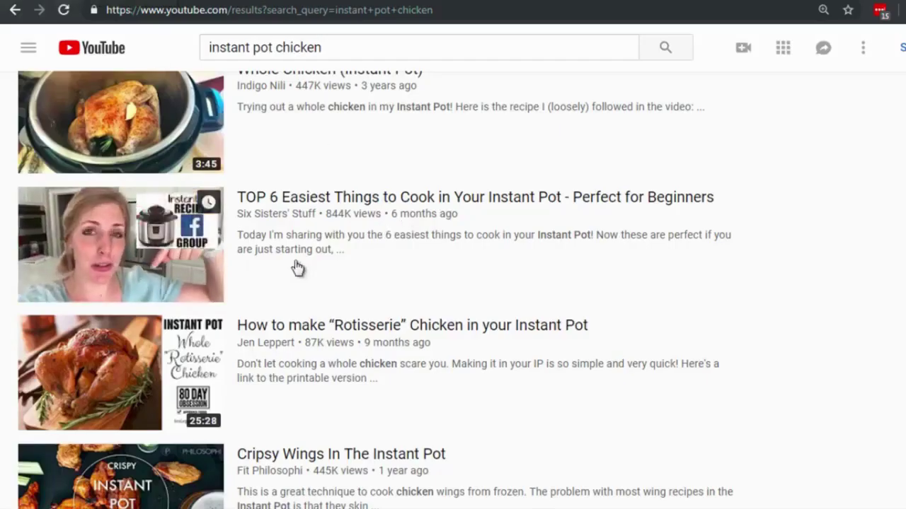
scroll(283, 234, up, 1)
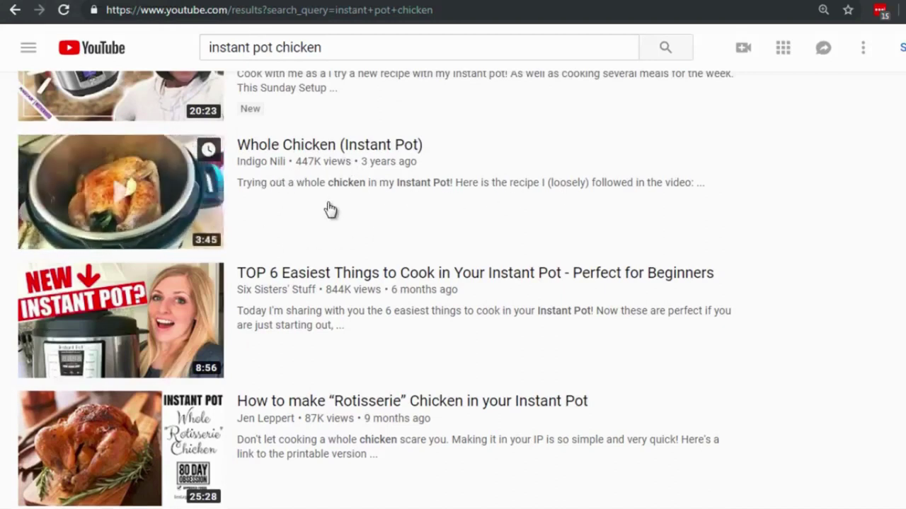
scroll(330, 210, up, 1)
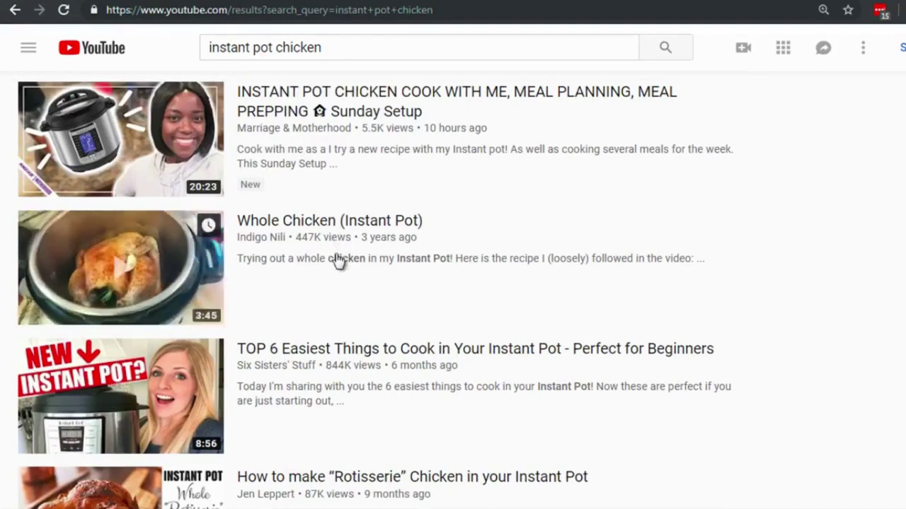
scroll(340, 259, up, 2)
scroll(341, 259, up, 2)
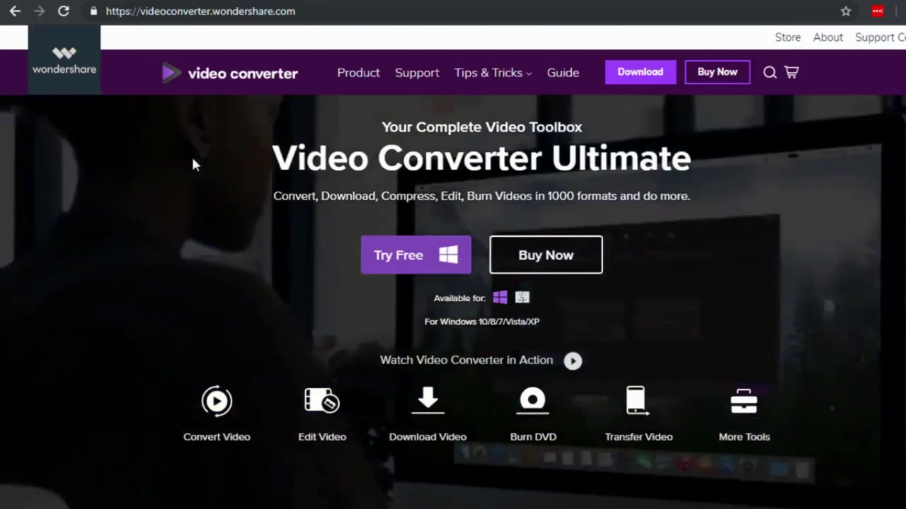
Step: Open the page source of the Wondershare Video Converter website
right_click(103, 131)
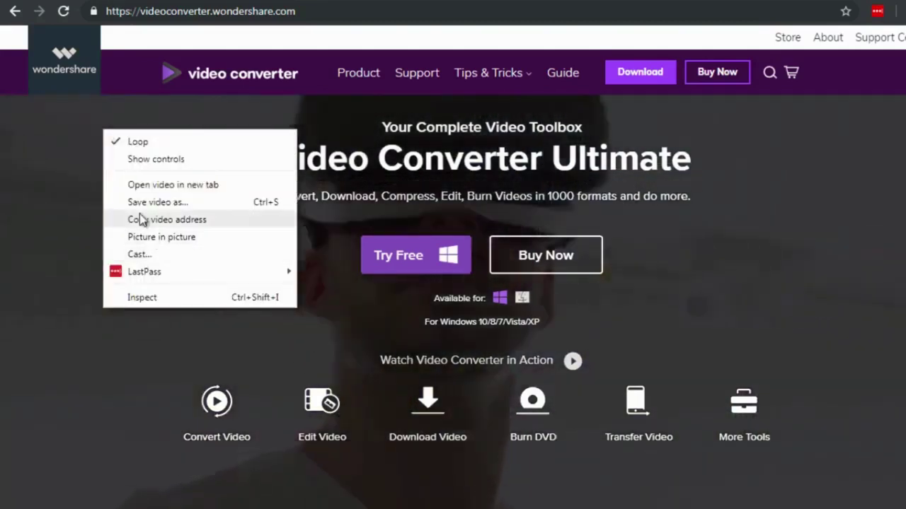
scroll(29, 233, down, 8)
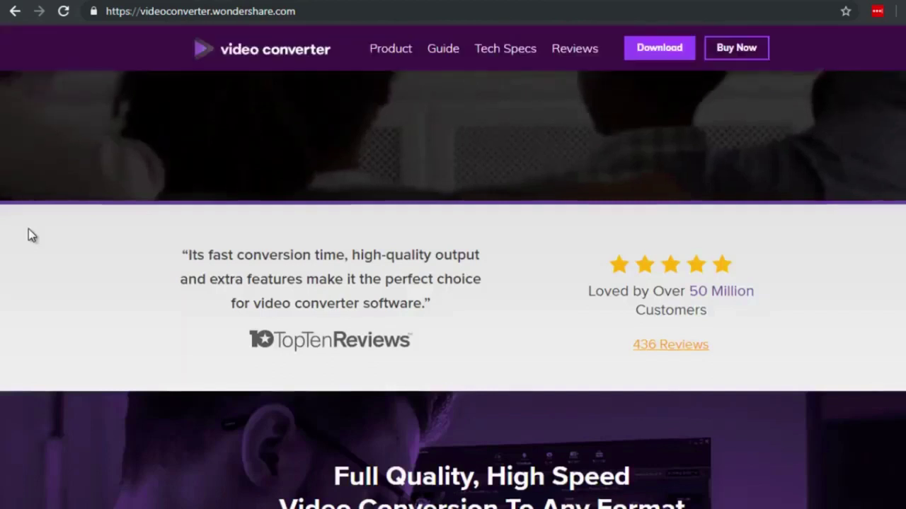
right_click(50, 198)
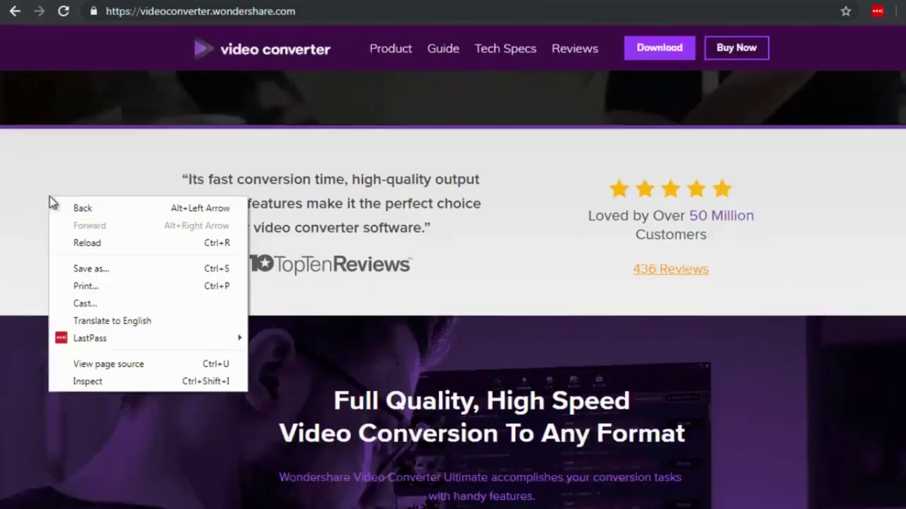
click(105, 363)
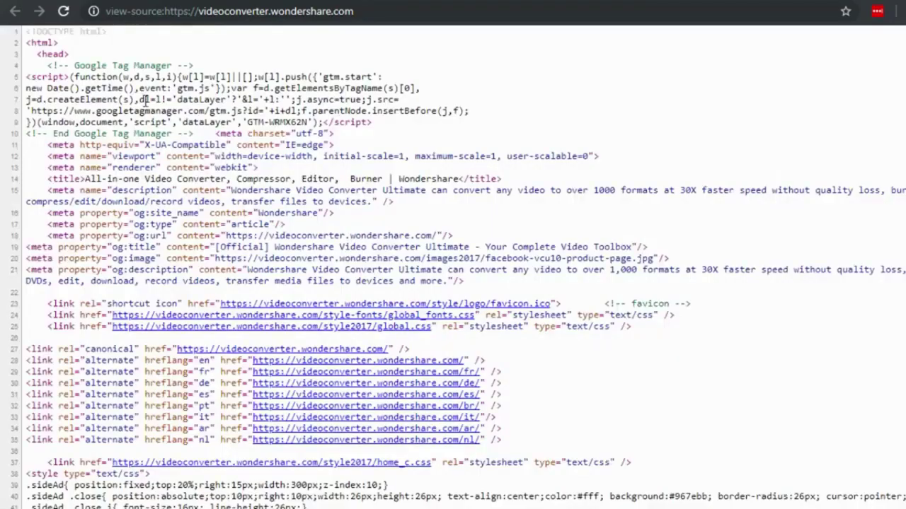
Step: Examine the title and description meta tags in the page source, highlighting the end of the description tag
scroll(128, 227, down, 3)
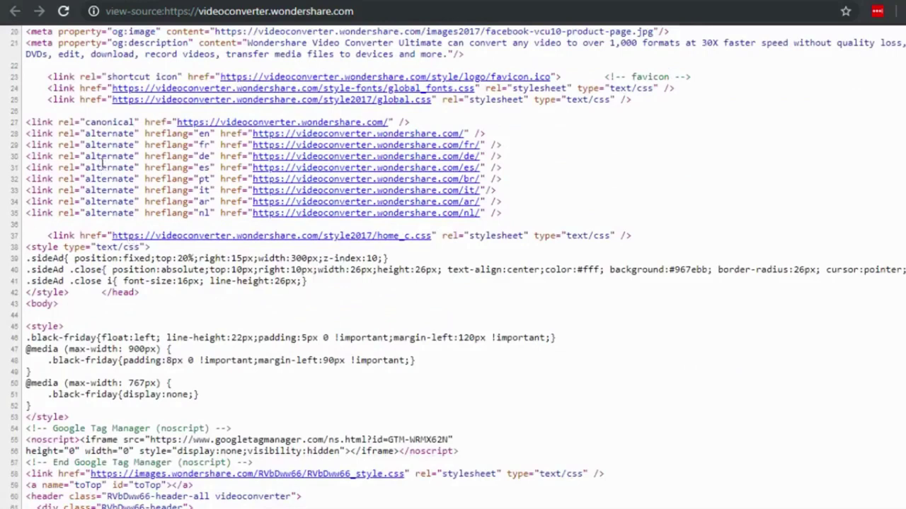
scroll(101, 186, up, 3)
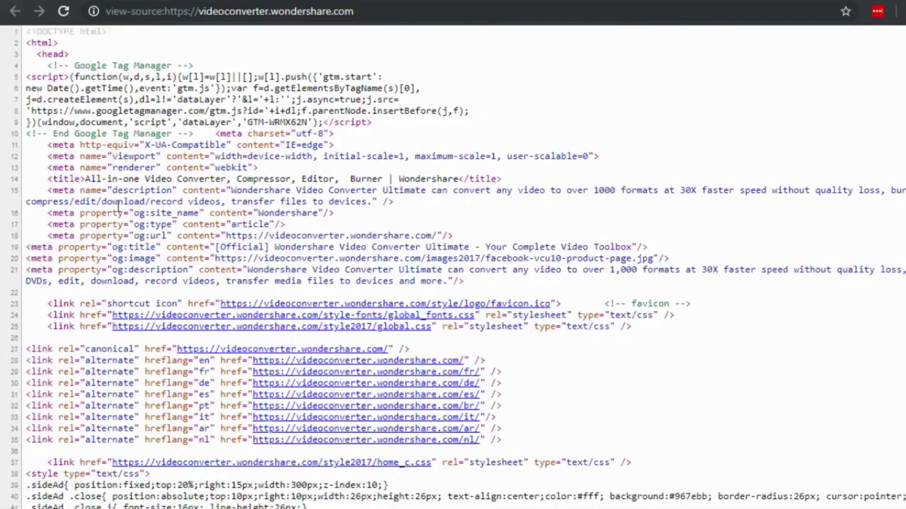
drag(111, 199, 119, 225)
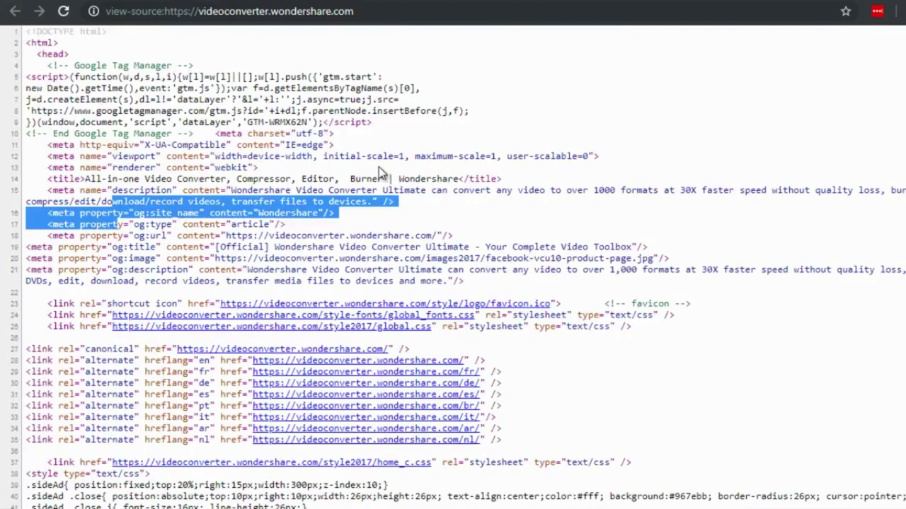
click(516, 104)
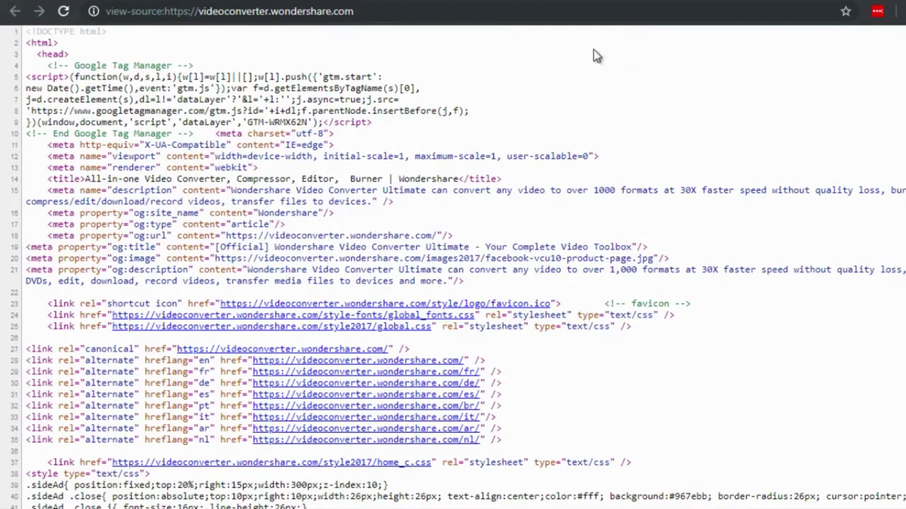
Step: Leave the page source for the Adobe Bridge CC product page and examine its description and program screenshot
click(445, 1)
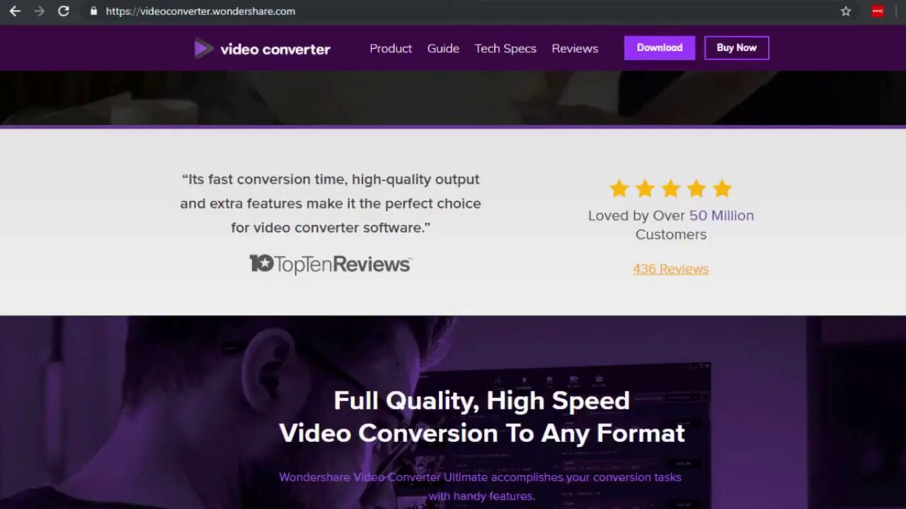
key(ctrl+Tab)
key(ctrl+Tab)
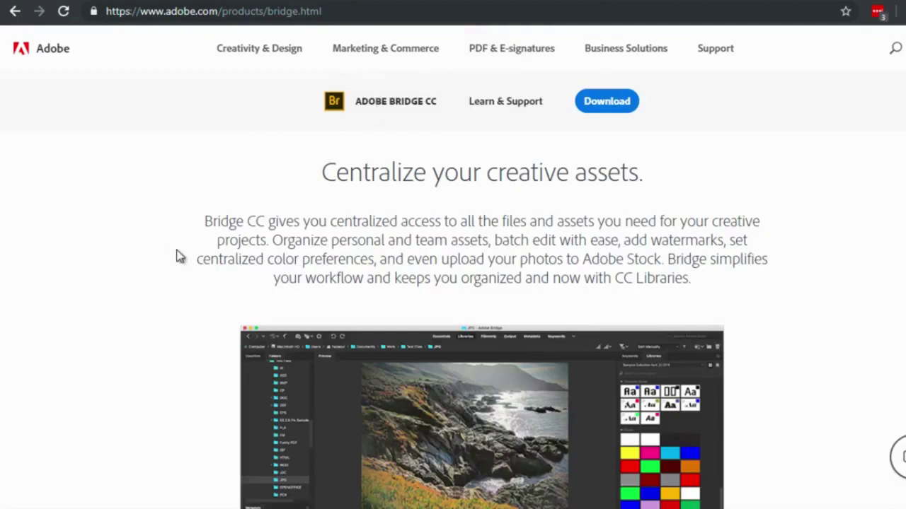
scroll(177, 256, down, 3)
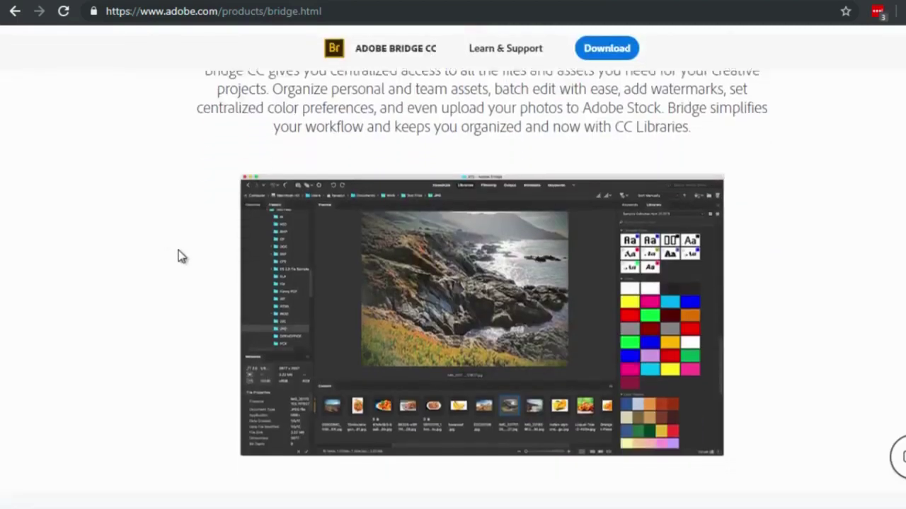
scroll(142, 273, up, 1)
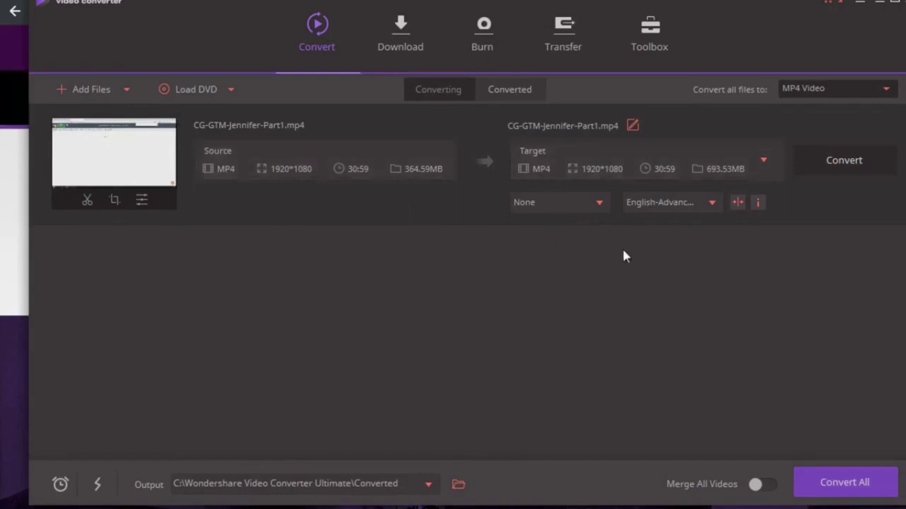
Step: In Wondershare Video Converter, open the metadata editor for the loaded MP4 and go through its text fields from Episode Name to Comments
click(756, 202)
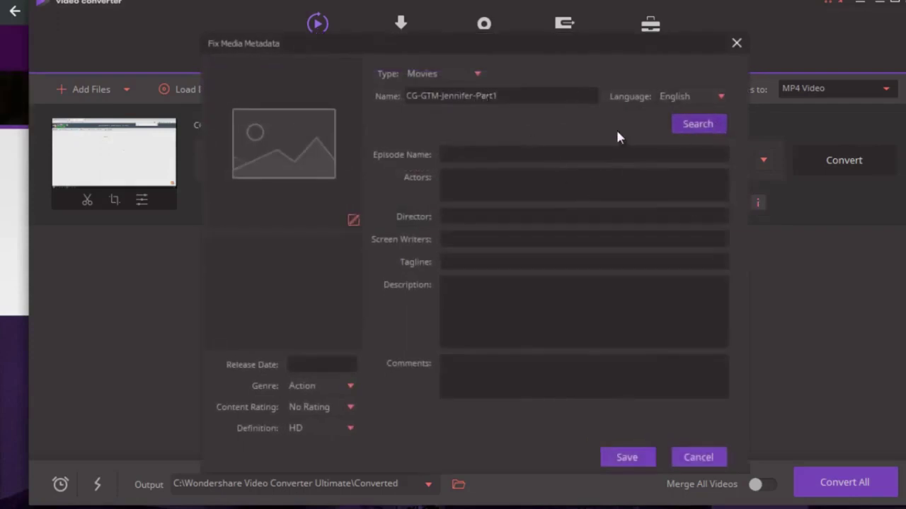
click(449, 153)
click(458, 183)
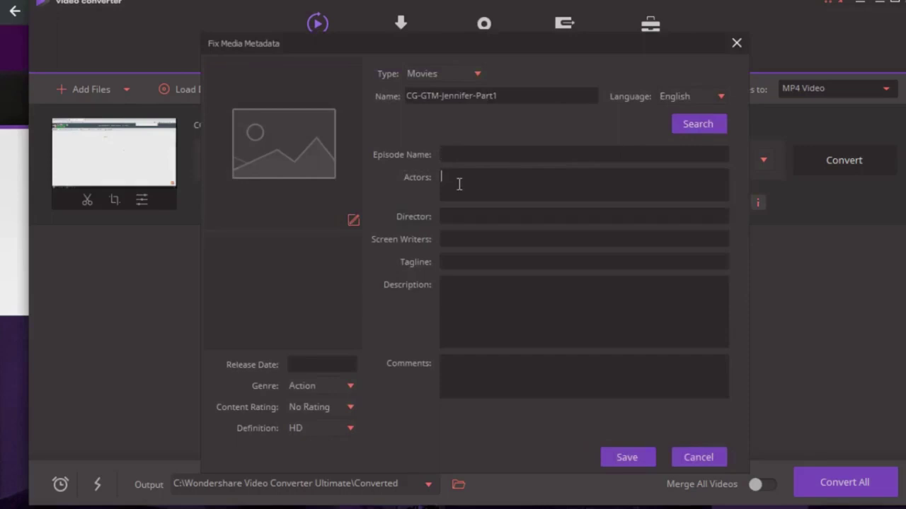
click(460, 214)
click(468, 239)
click(469, 263)
click(481, 292)
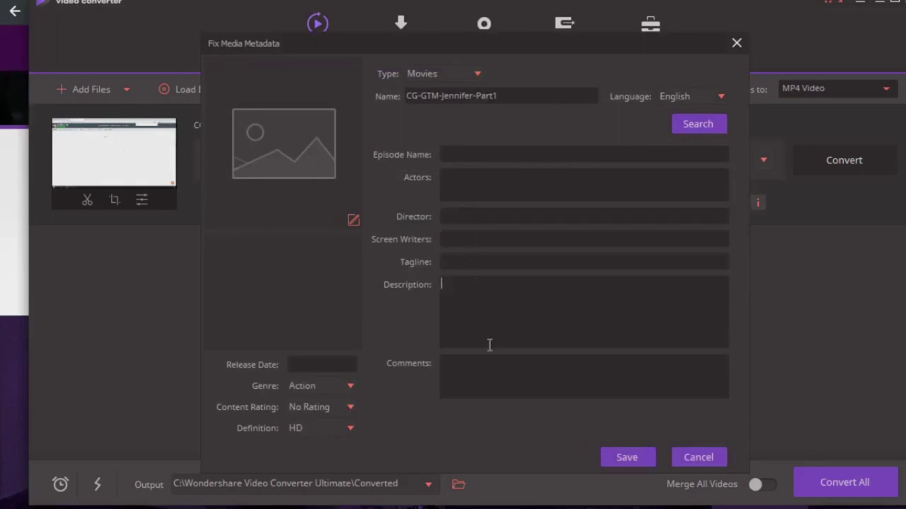
click(481, 378)
Step: Review the metadata fields from Episode Name through Comments once more and close the metadata dialog without saving
click(474, 157)
click(459, 188)
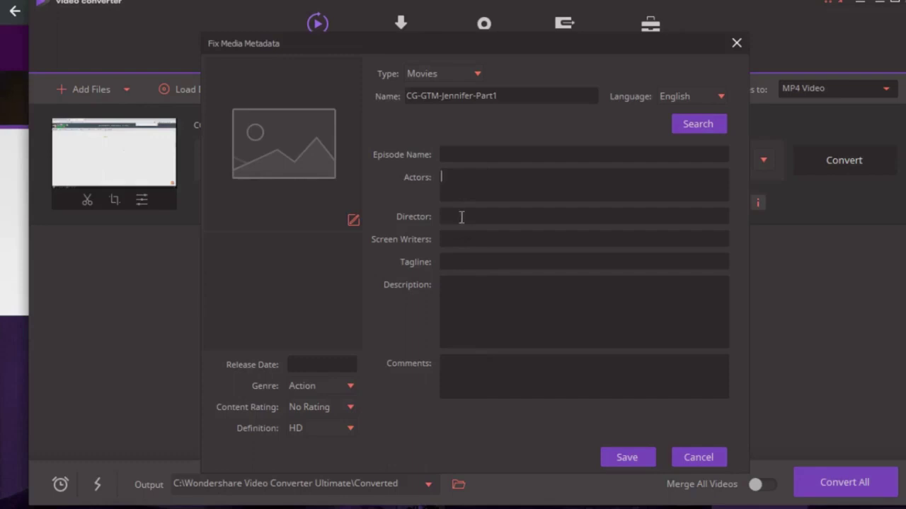
click(462, 216)
click(469, 240)
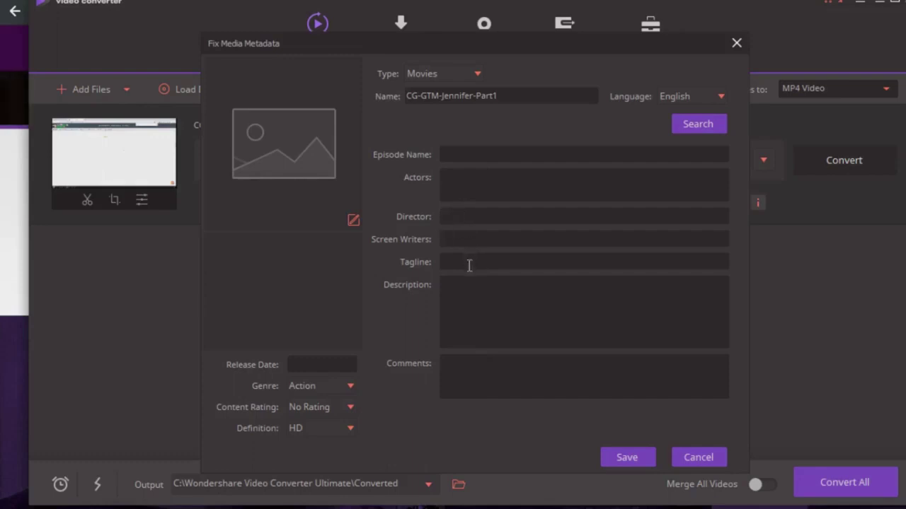
click(468, 263)
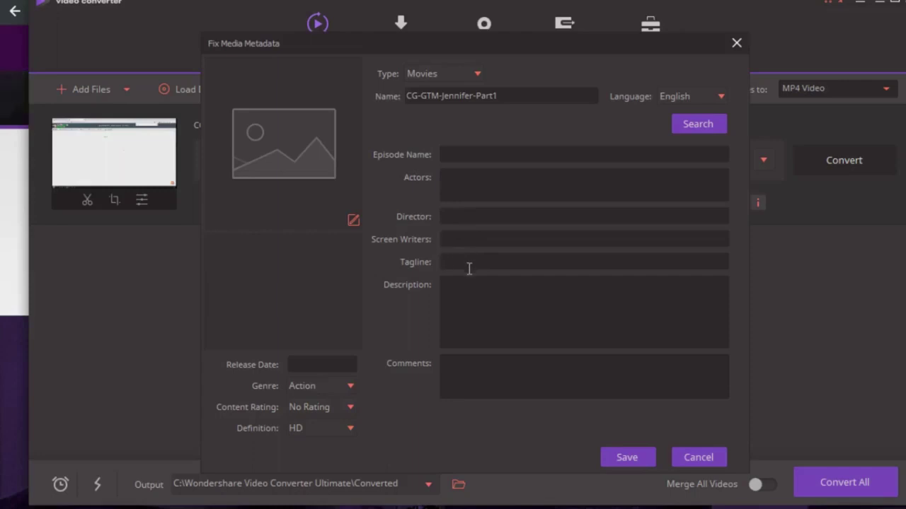
click(473, 304)
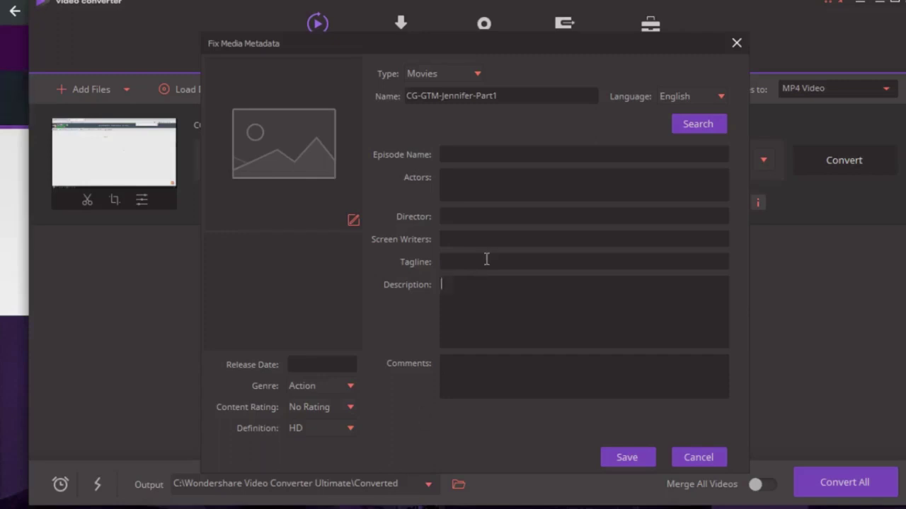
click(468, 371)
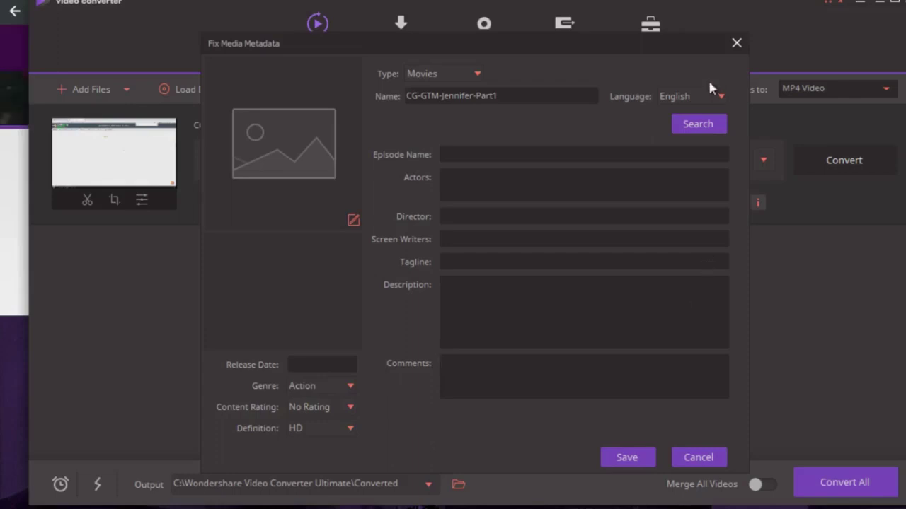
click(736, 43)
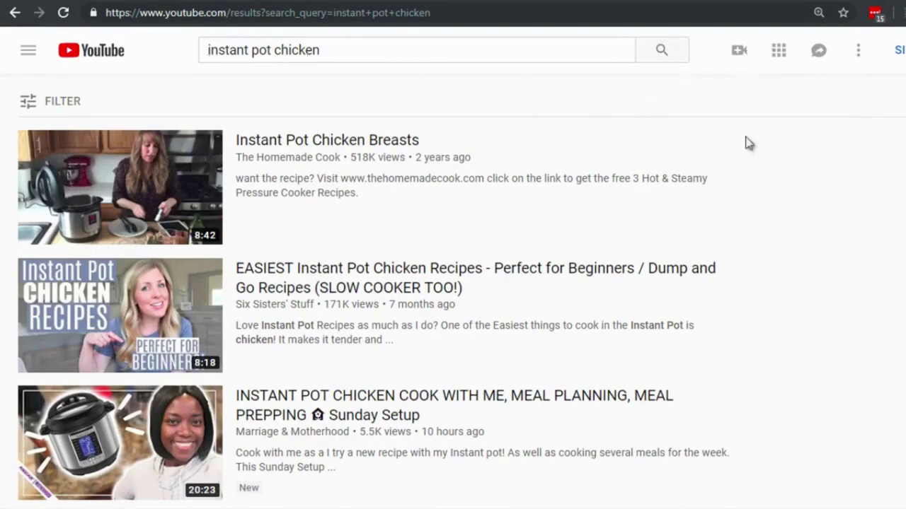
Step: Examine the thumbnails of the top "instant pot chicken" results on YouTube, comparing "Instant Pot Chicken Breasts" with the videos below
mouse_move(753, 287)
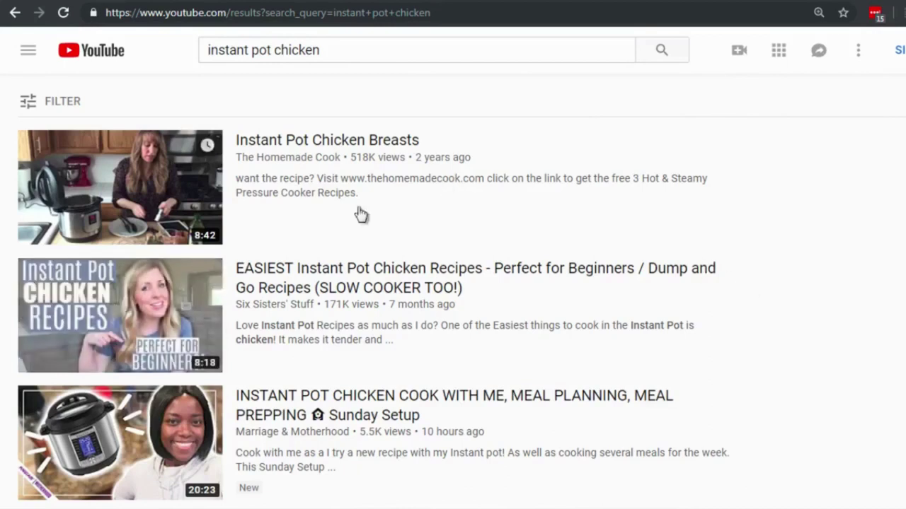
mouse_move(78, 312)
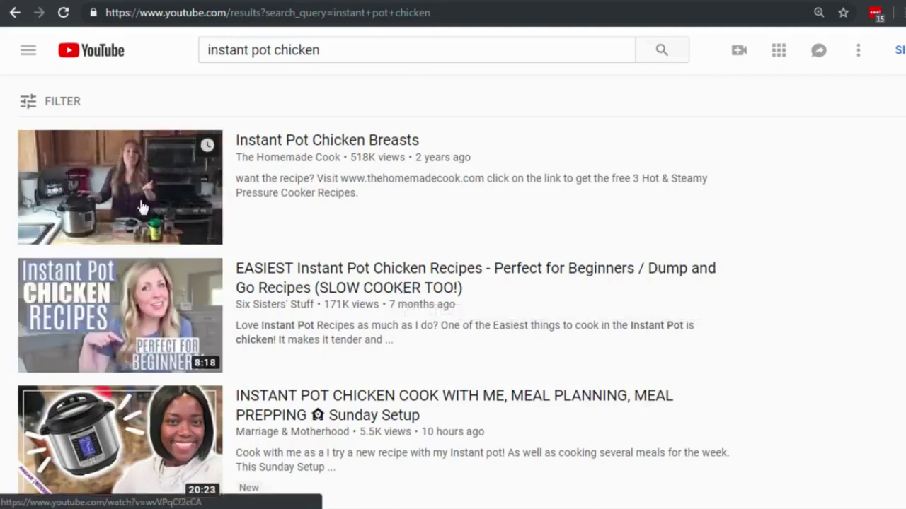
mouse_move(583, 202)
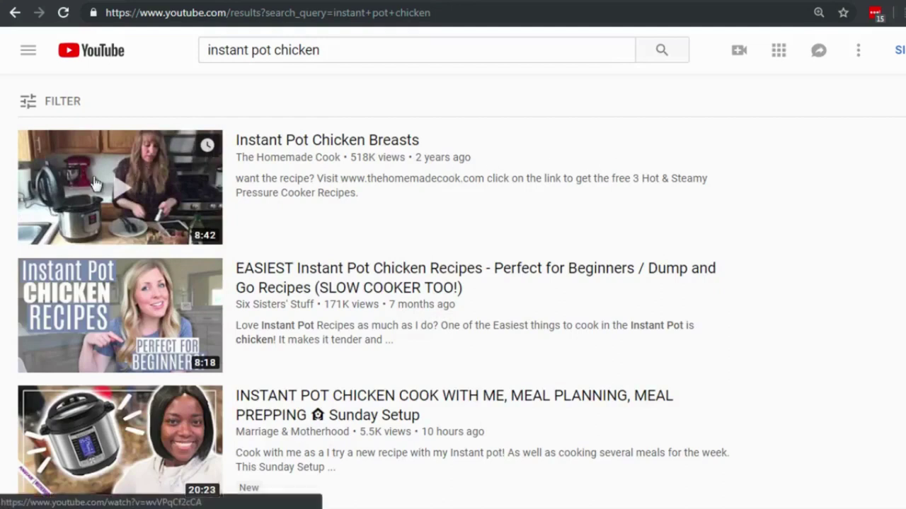
Step: Compare thumbnail styles across the "instant pot chicken" results, from "Instant Pot Chicken Breasts" down to "FAST ROAST CHICKEN - Instant Pot"
mouse_move(134, 313)
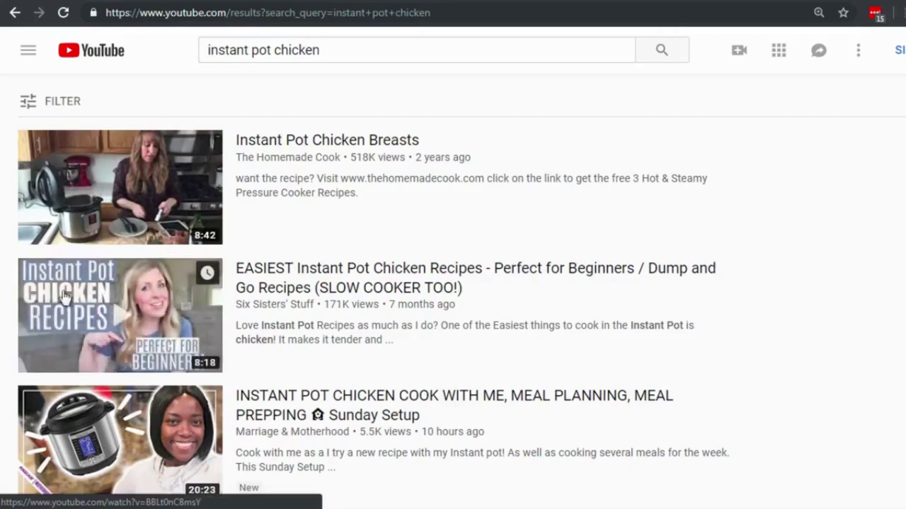
scroll(11, 278, down, 1)
scroll(12, 278, down, 3)
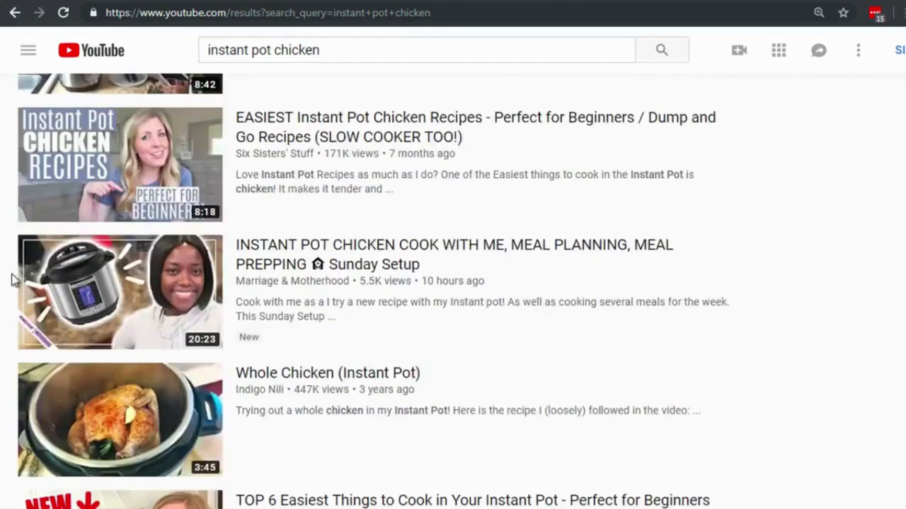
scroll(11, 278, up, 3)
mouse_move(109, 224)
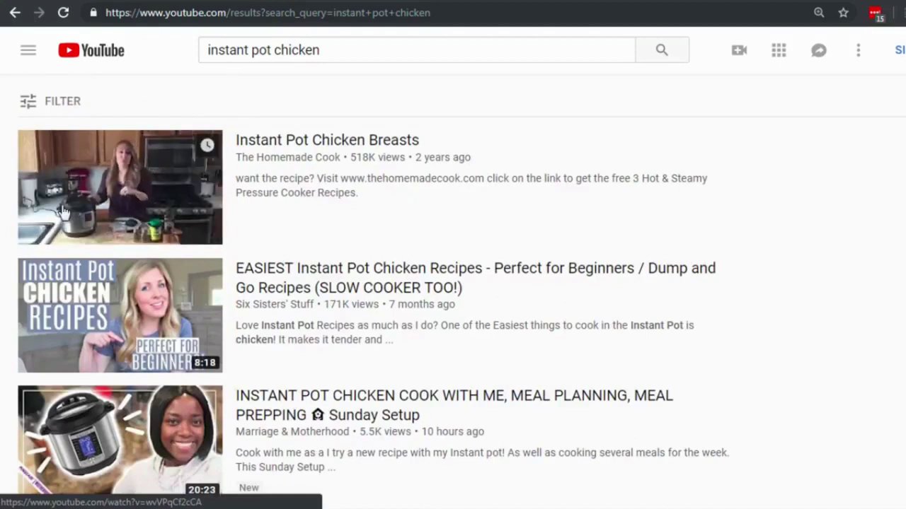
scroll(2, 228, down, 3)
scroll(2, 228, up, 2)
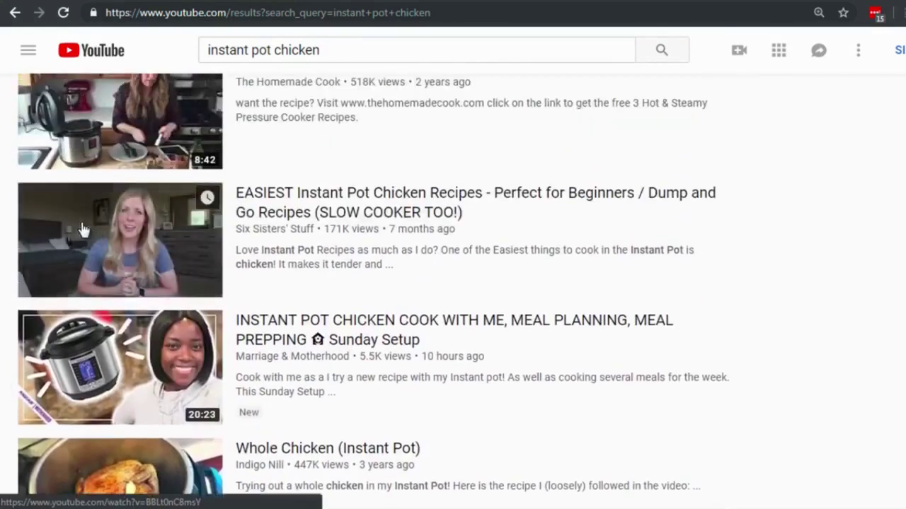
scroll(12, 263, down, 2)
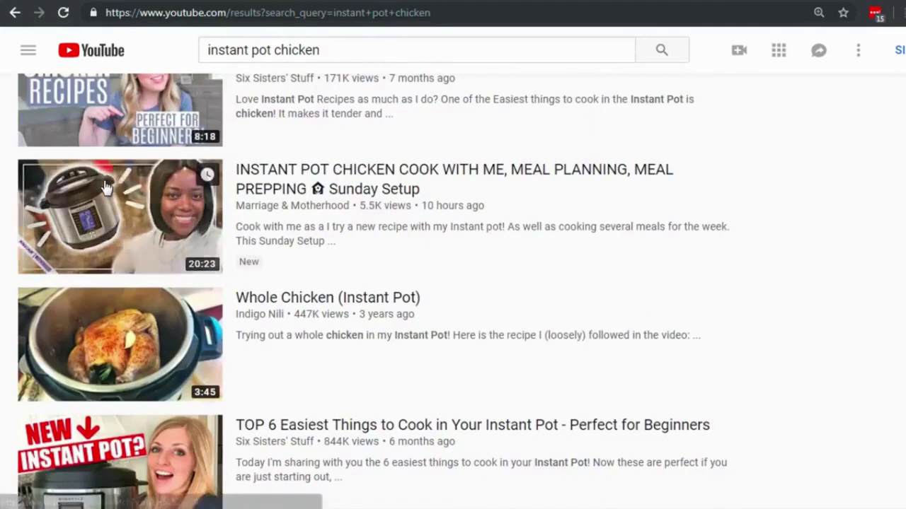
scroll(7, 274, down, 4)
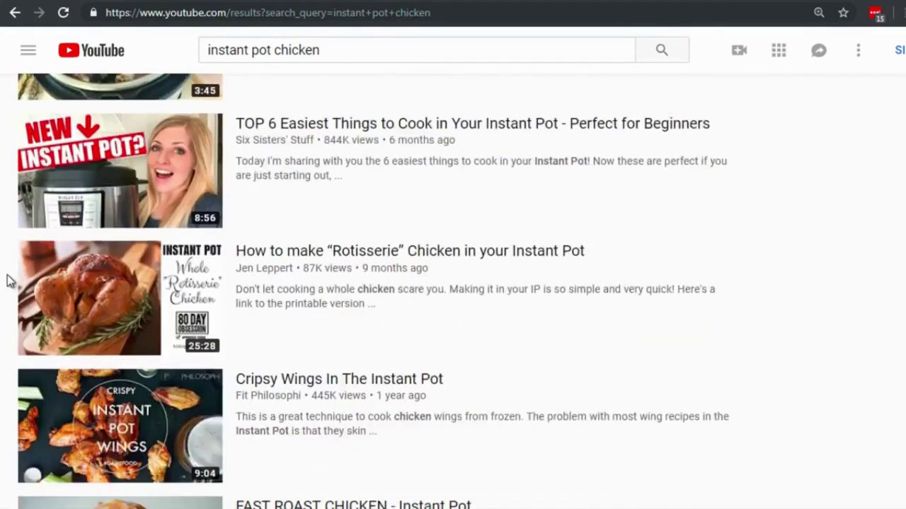
scroll(7, 274, down, 1)
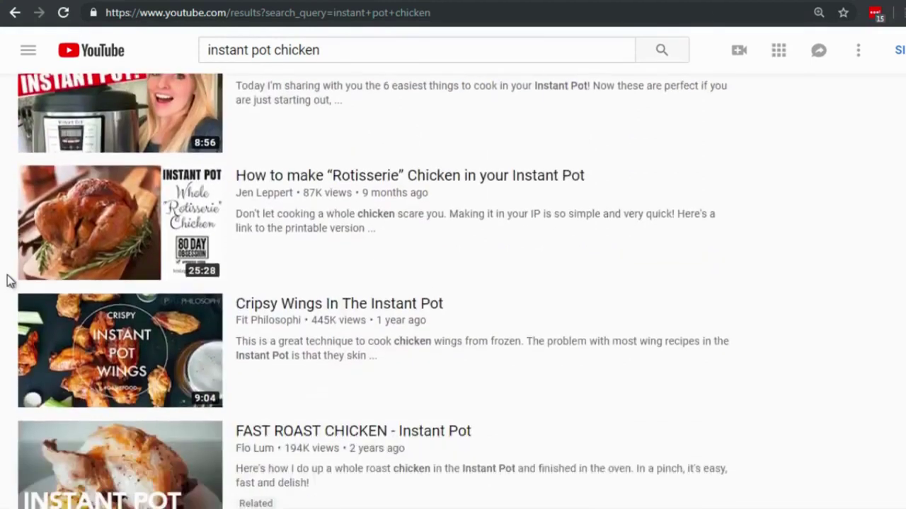
scroll(7, 276, up, 4)
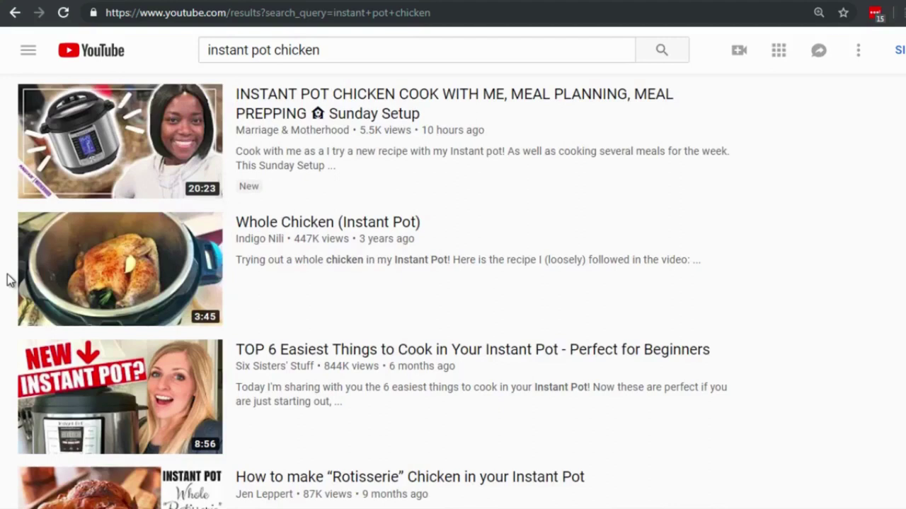
scroll(9, 279, up, 3)
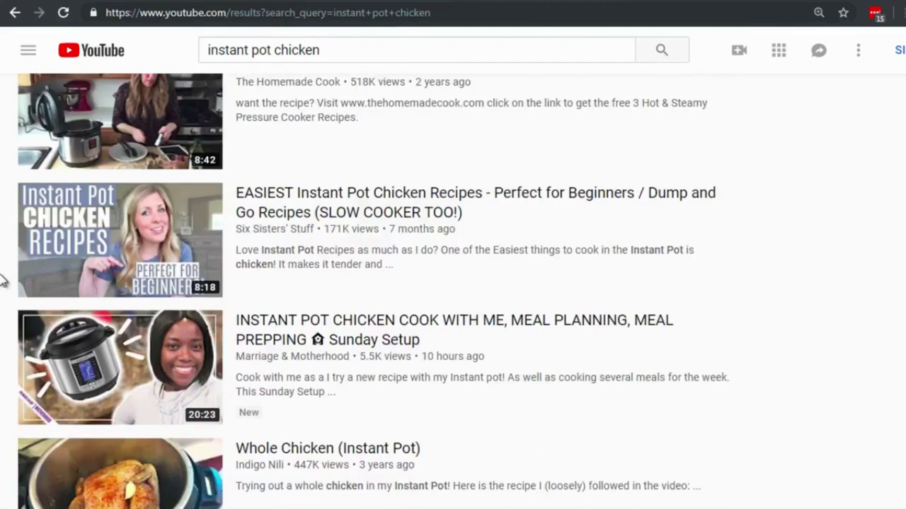
scroll(4, 281, up, 1)
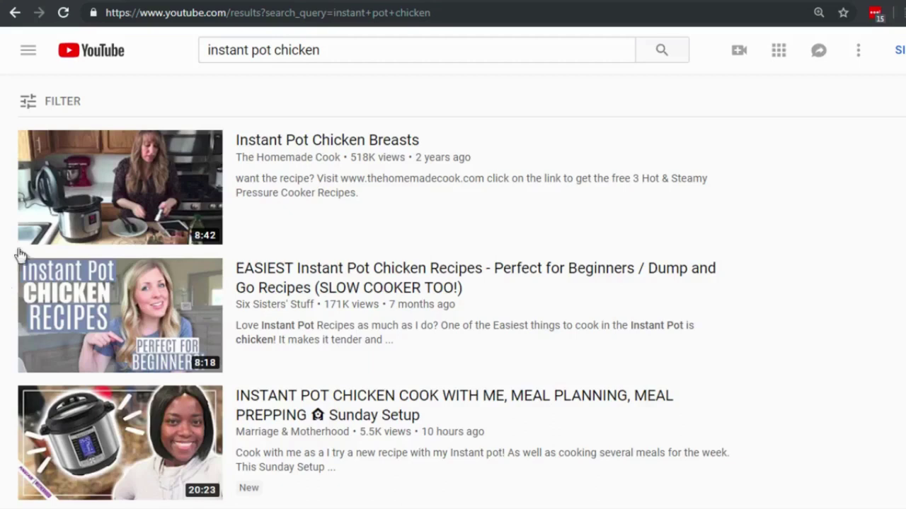
Step: Switch to the Creative Market site and search all categories for "youtube thumbnail"
click(273, 2)
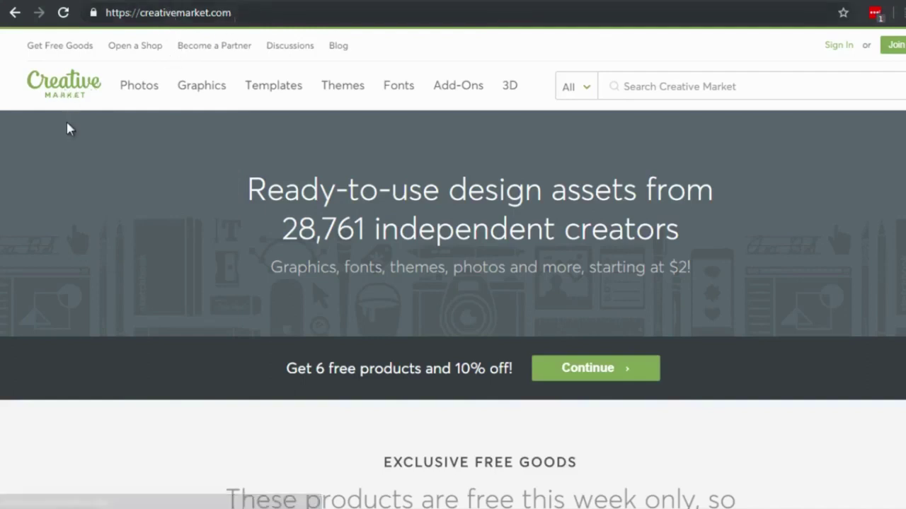
mouse_move(260, 99)
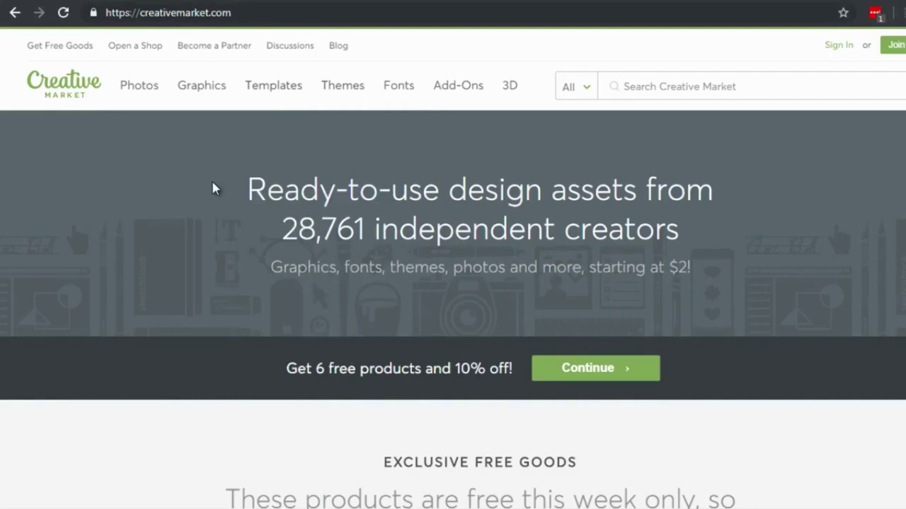
click(649, 90)
text(youtub)
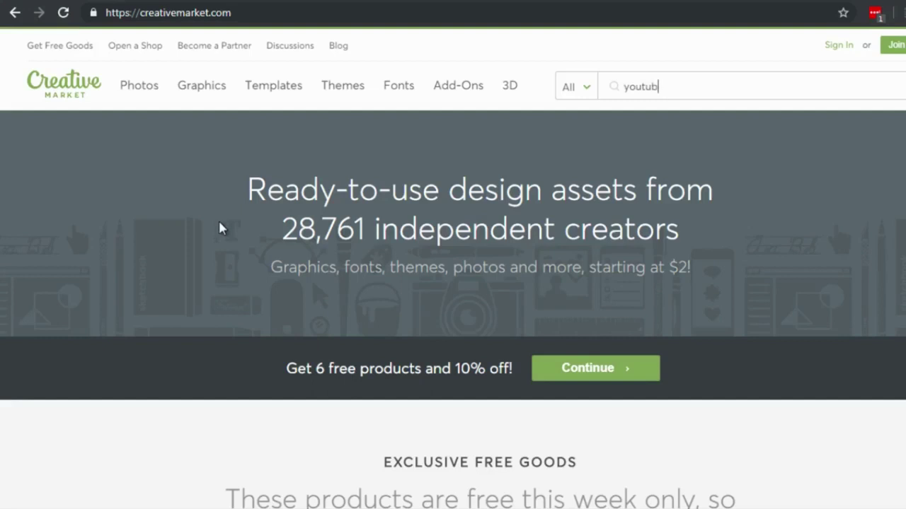
text(e thumb)
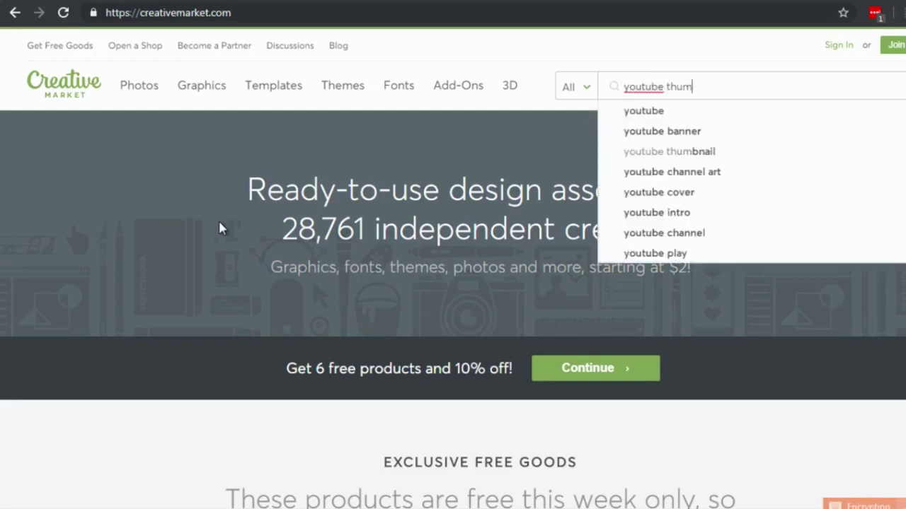
text(nail)
key(Return)
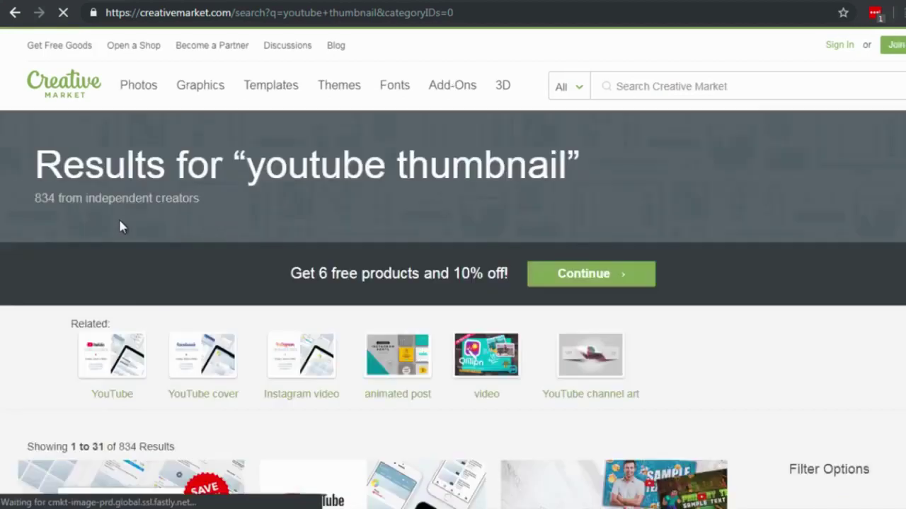
Step: Open the YouTube Social Media Template Pack and YouTube Thumbnails Pack results in separate browser tabs
scroll(57, 223, down, 4)
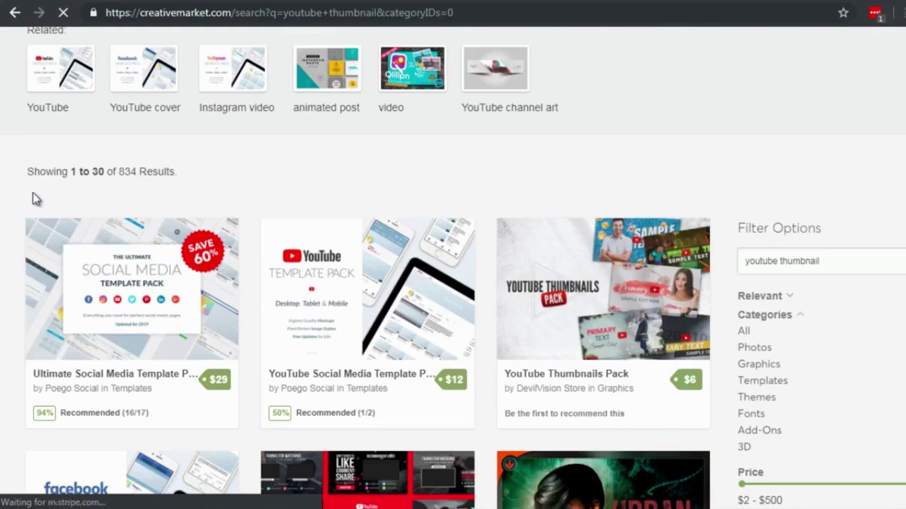
scroll(269, 201, down, 1)
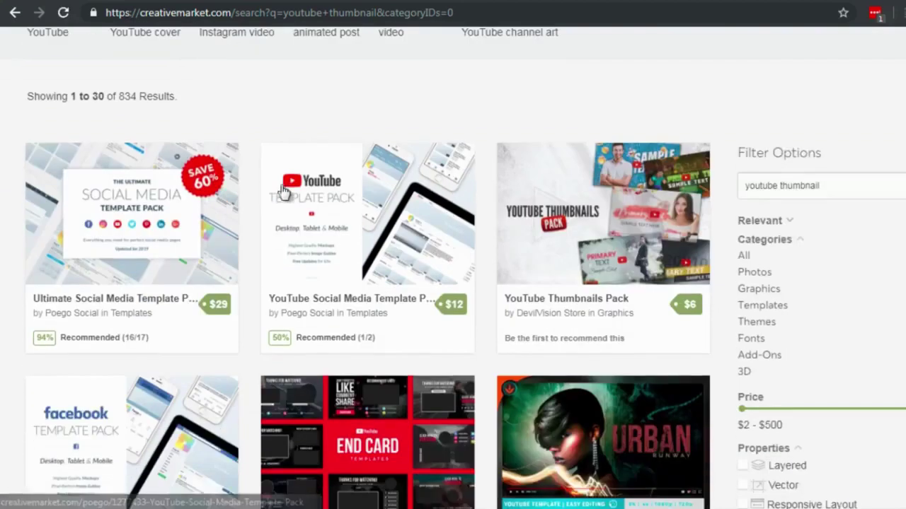
right_click(331, 199)
click(373, 211)
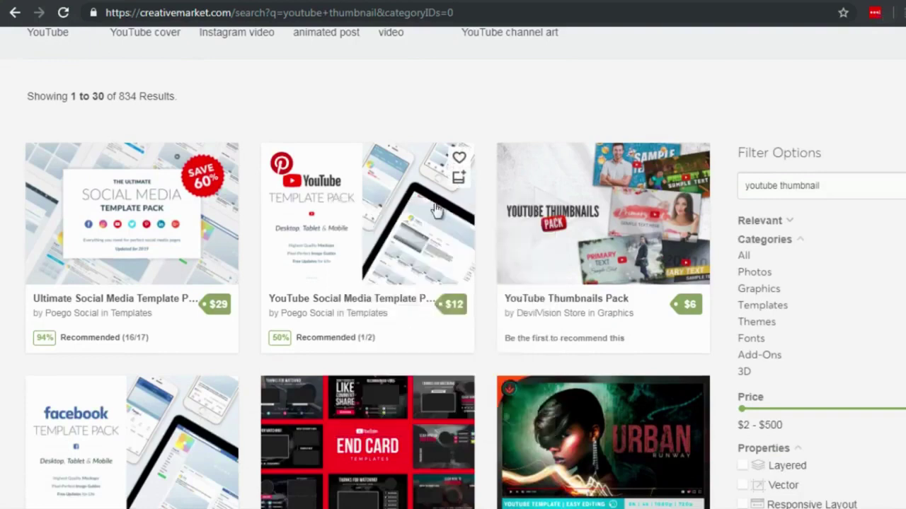
right_click(569, 198)
click(602, 213)
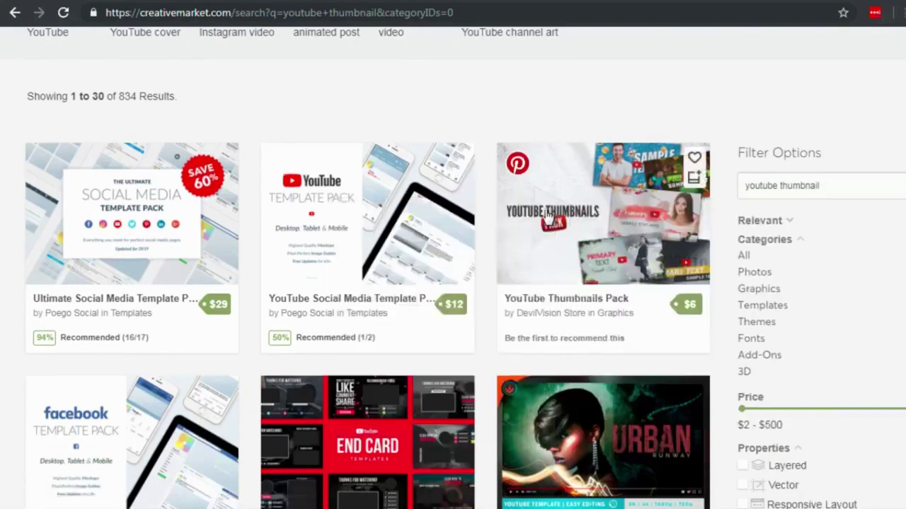
Step: Look through the remaining thumbnail template results, including Urban Youtube Video Thumbnail, YouTube Thumbnails Pack V2 and DIY YouTube Thumbnail Template
scroll(552, 215, down, 3)
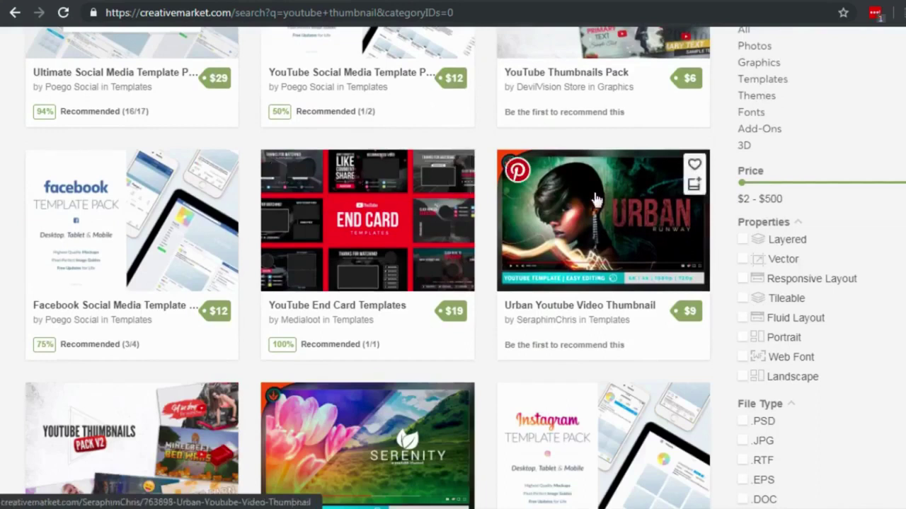
scroll(592, 330, down, 3)
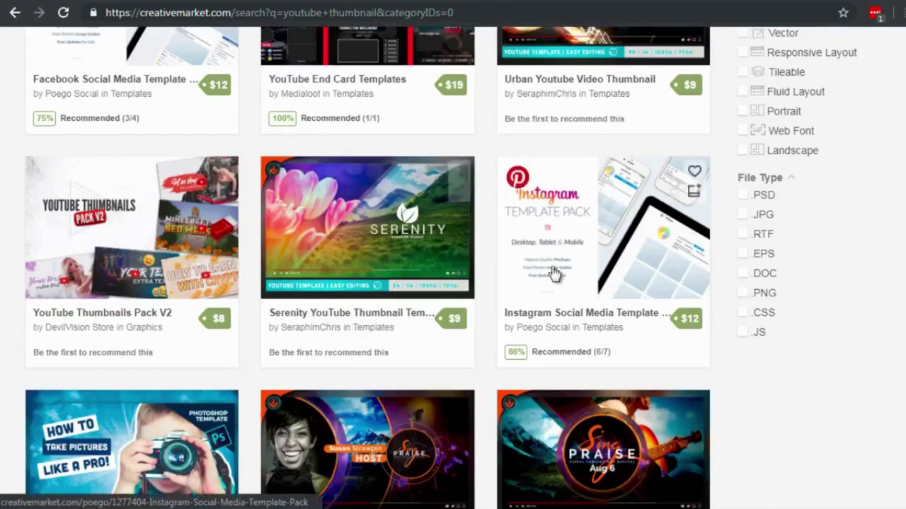
scroll(554, 273, down, 3)
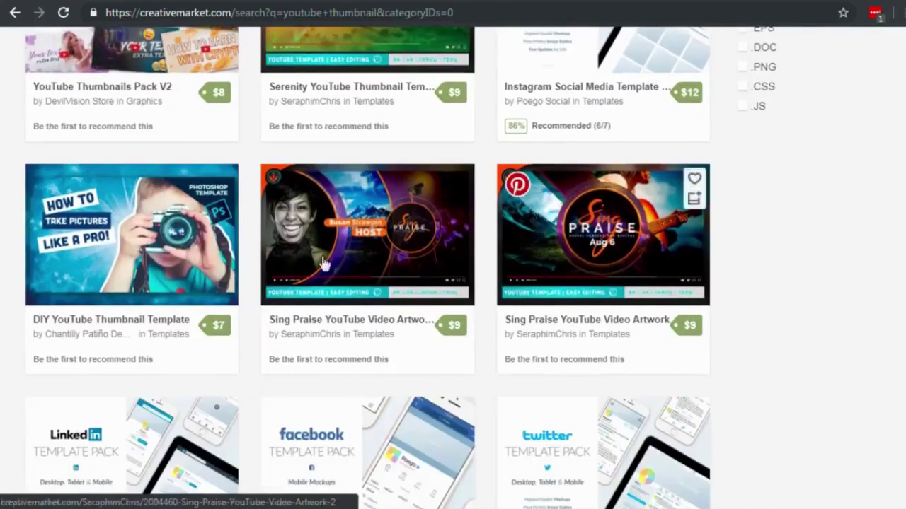
scroll(323, 264, down, 3)
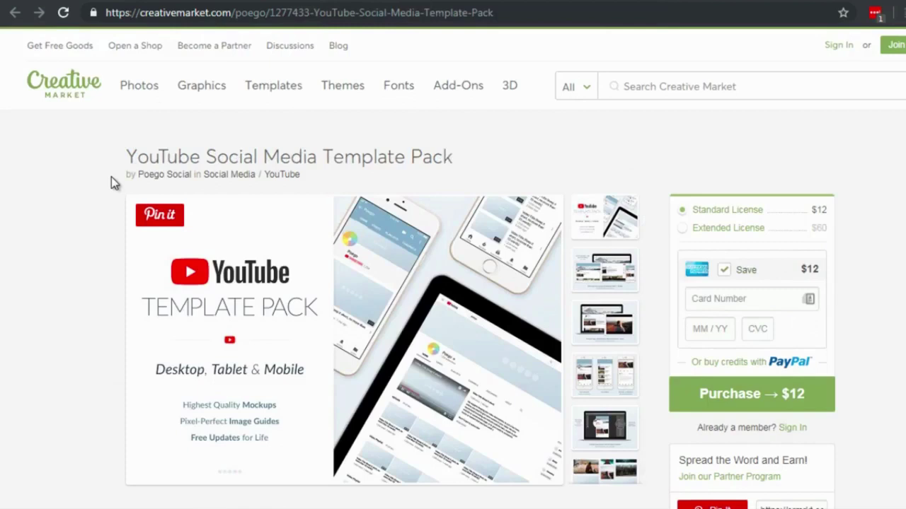
Step: Examine the preview image and description on the YouTube Social Media Template Pack product page
scroll(113, 183, down, 1)
scroll(111, 182, down, 1)
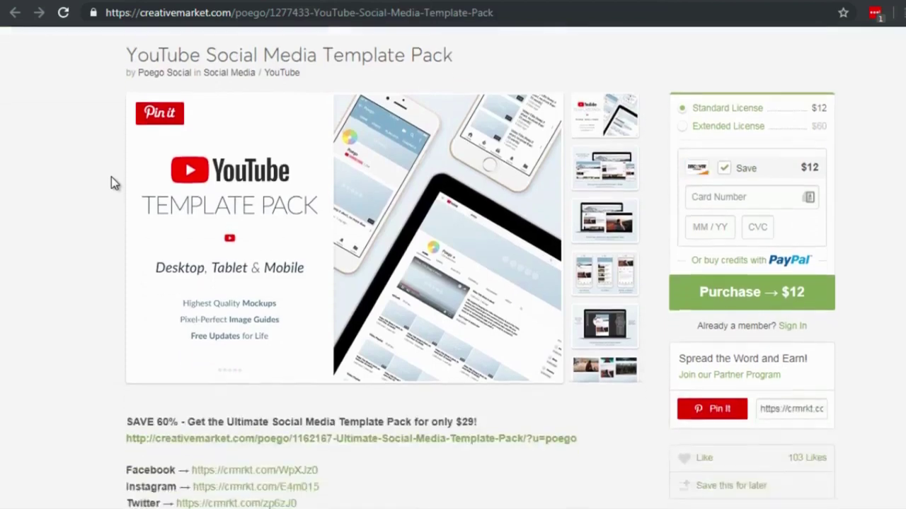
scroll(111, 183, up, 1)
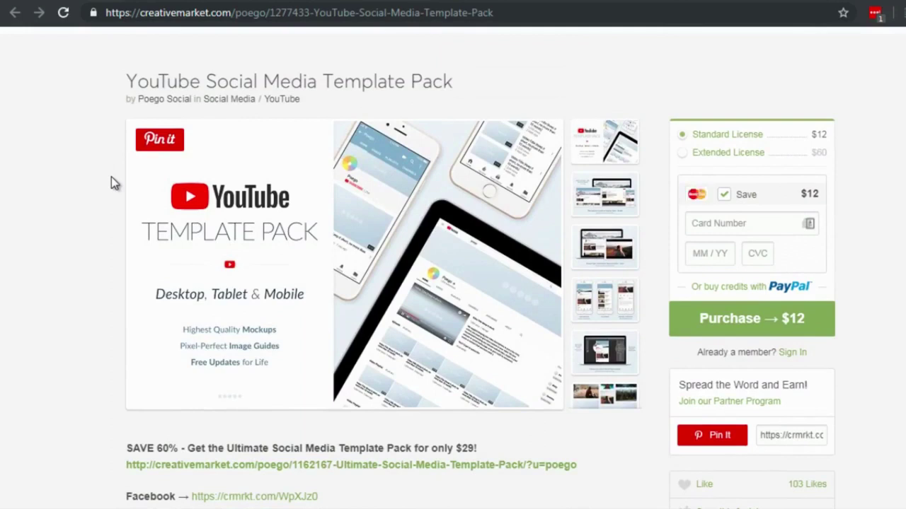
scroll(111, 177, down, 3)
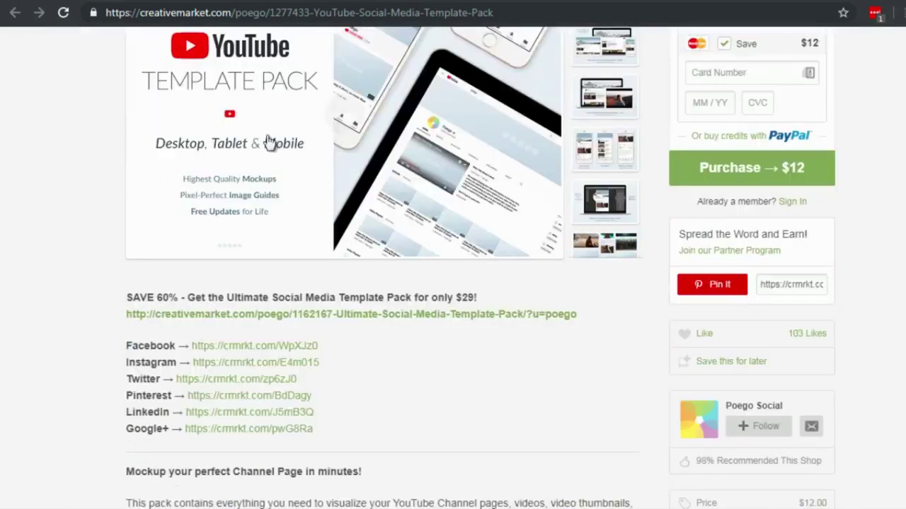
click(305, 125)
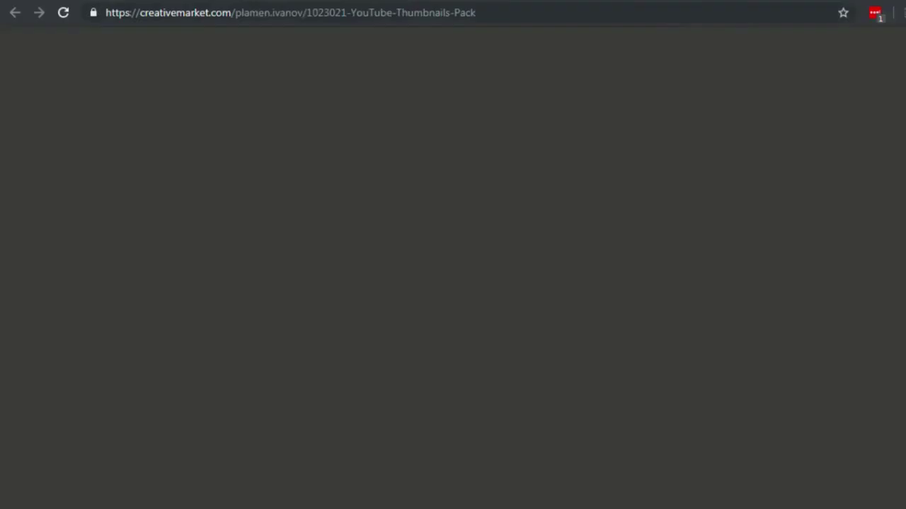
Step: Examine the sample thumbnails and listed themes on the YouTube Thumbnails Pack product page
scroll(450, 173, down, 2)
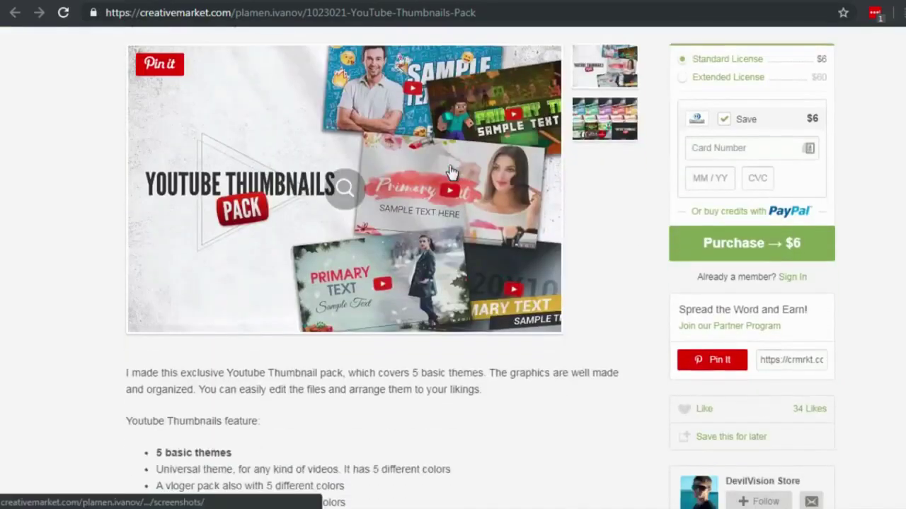
scroll(376, 186, up, 1)
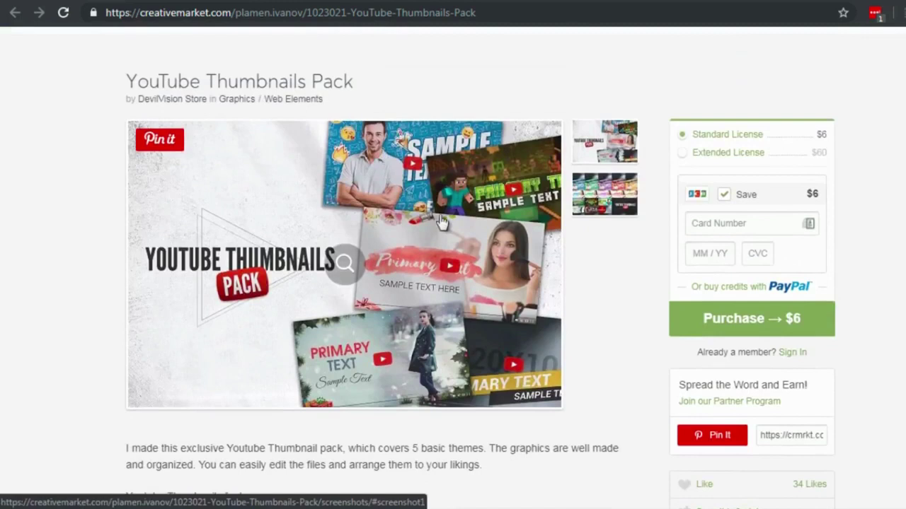